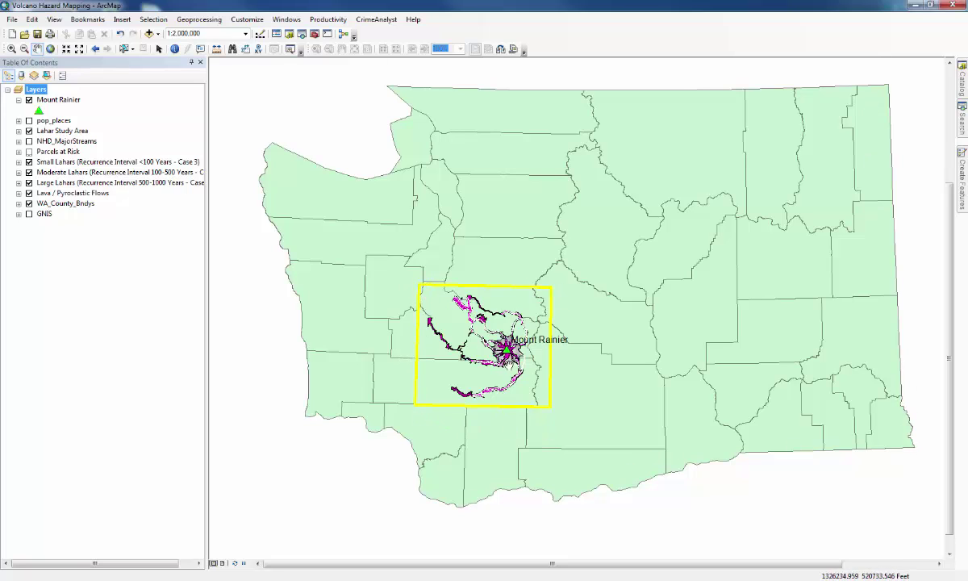
# Step: Zoom in and pan to centre the Mount Rainier lahar zones
pyautogui.scroll(-4, 510, 363)
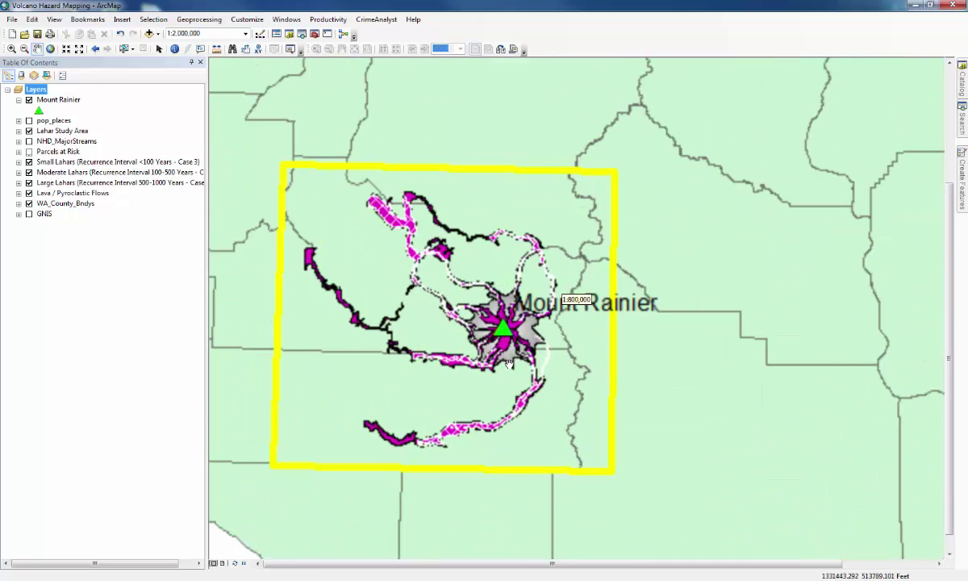
pyautogui.moveTo(470, 352); pyautogui.dragTo(536, 352)
pyautogui.scroll(-1, 537, 352)
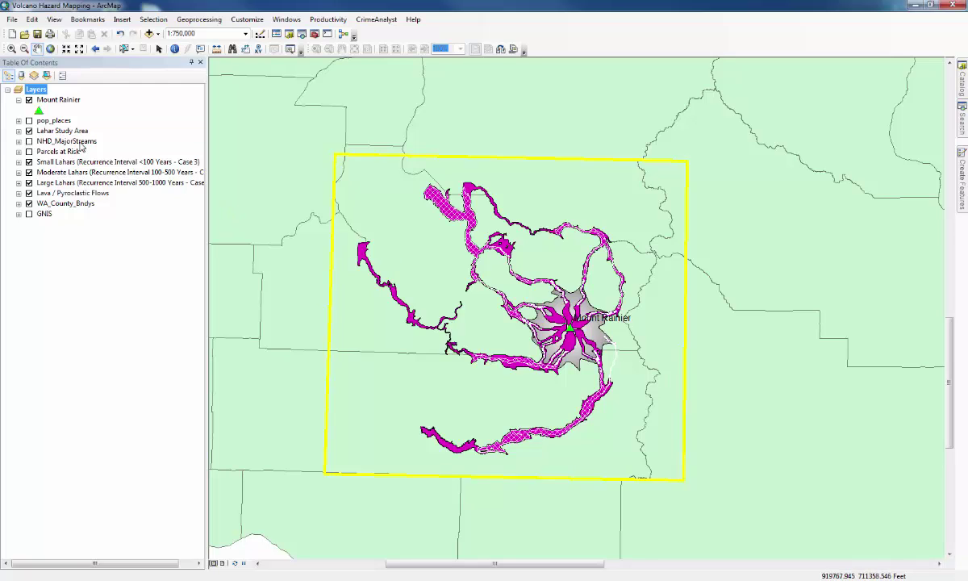
# Step: Turn on the NHD_MajorStreams layer and recentre the view on the lahar flows
pyautogui.click(29, 141)
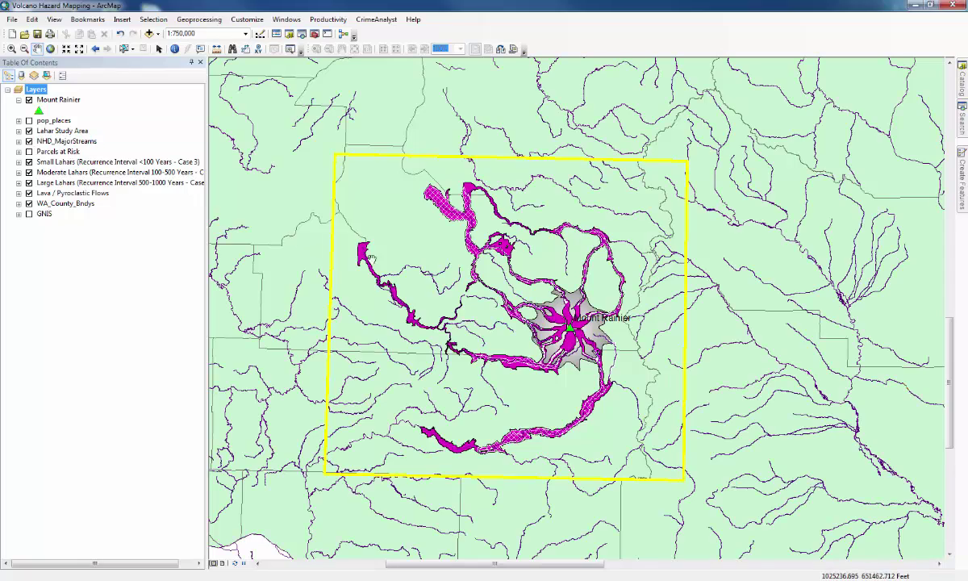
pyautogui.scroll(2, 509, 292)
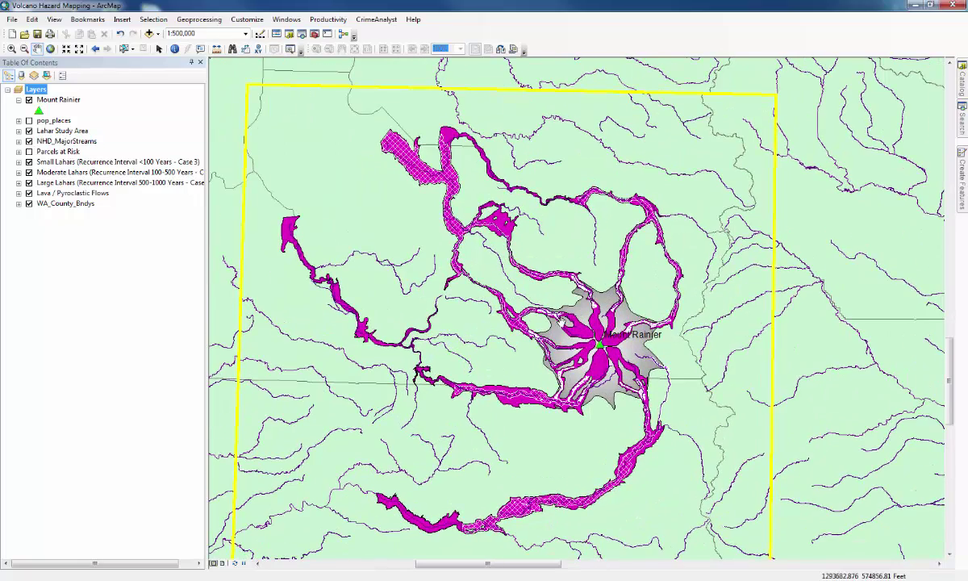
pyautogui.moveTo(622, 368); pyautogui.dragTo(637, 335)
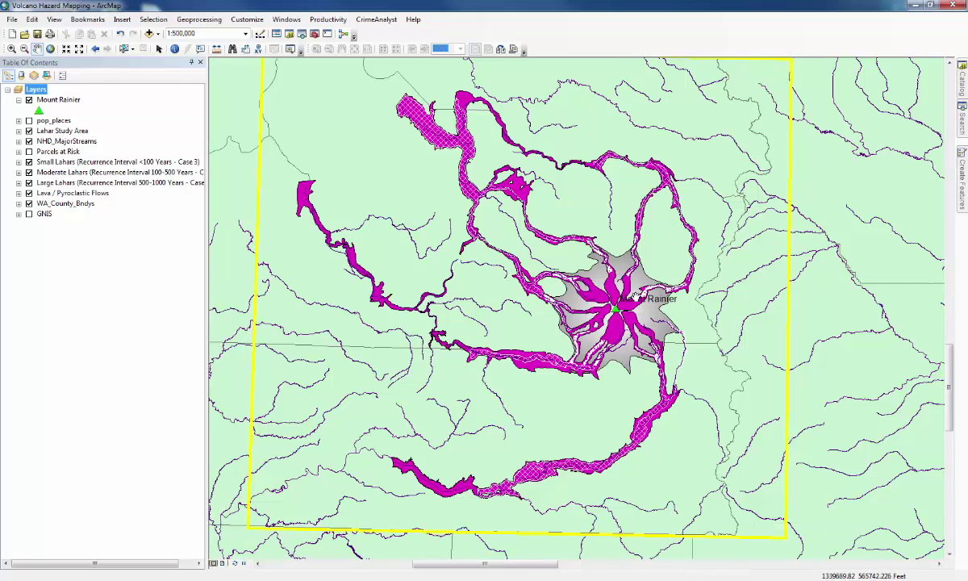
pyautogui.scroll(4, 571, 289)
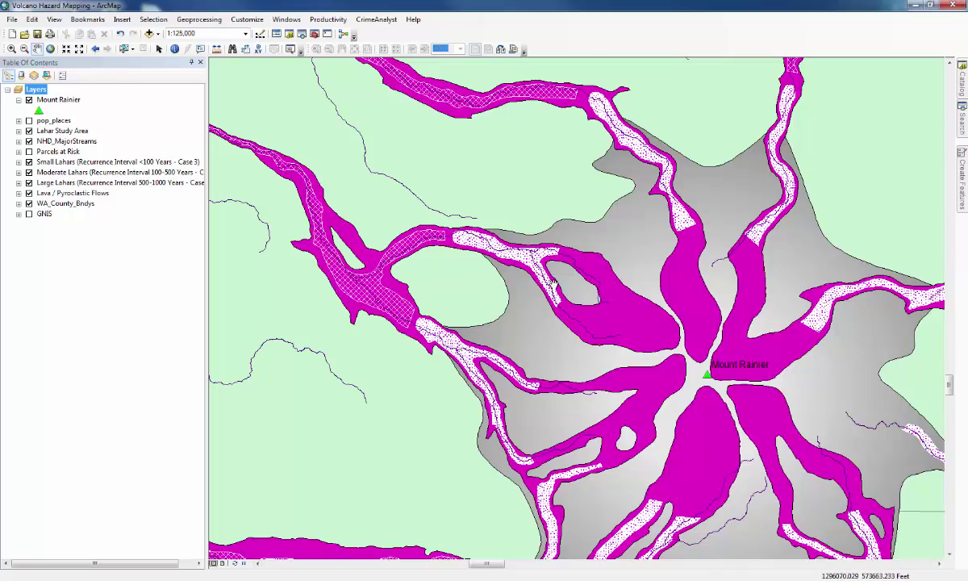
pyautogui.scroll(5, 554, 283)
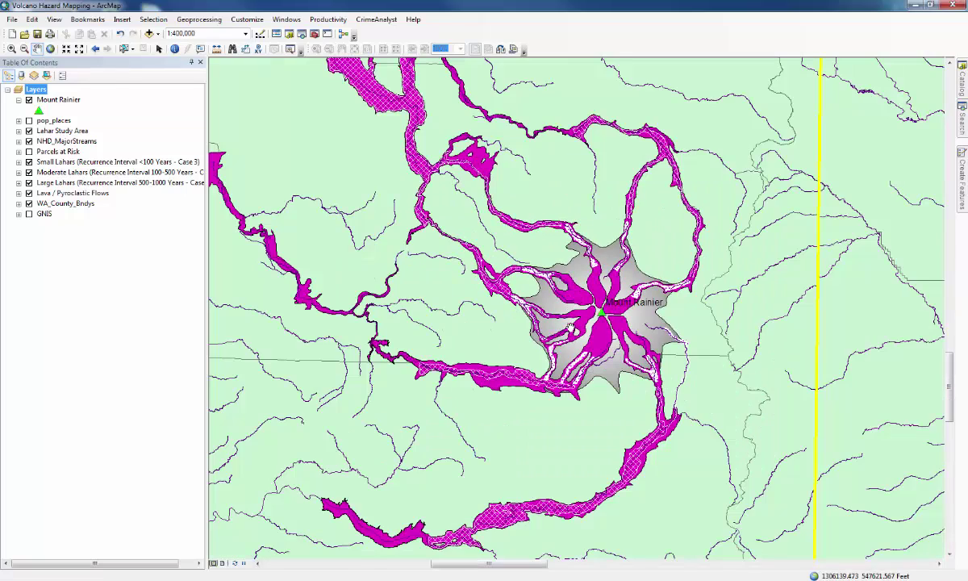
pyautogui.scroll(1, 570, 325)
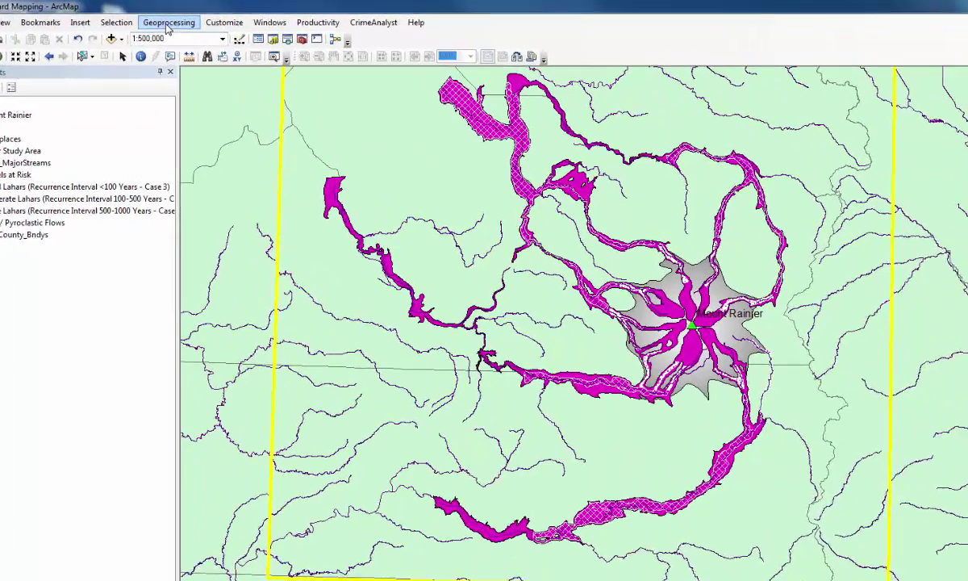
# Step: Set up a Clip with NHD_MajorStreams as input and lahar_case3.lyr as clip features
pyautogui.click(168, 22)
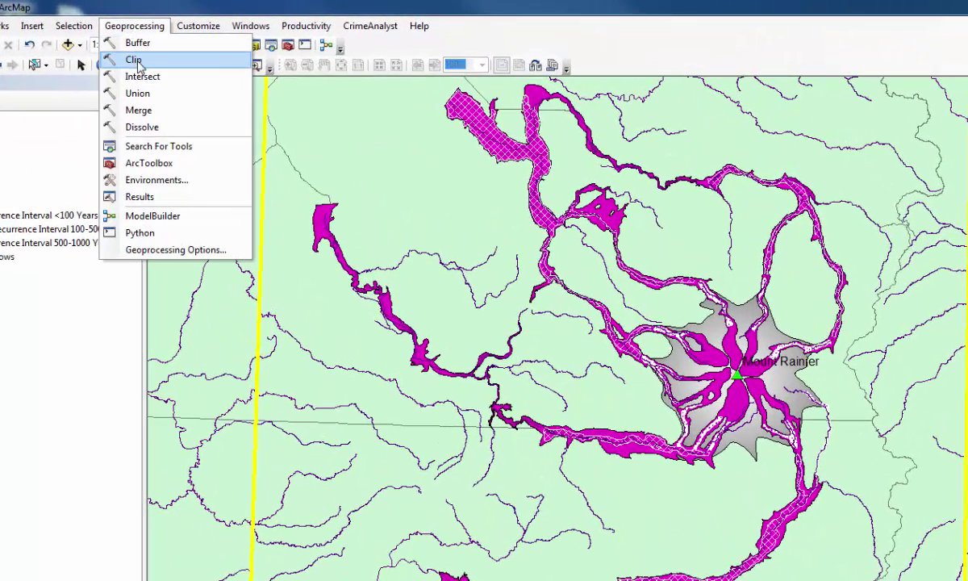
pyautogui.click(134, 61)
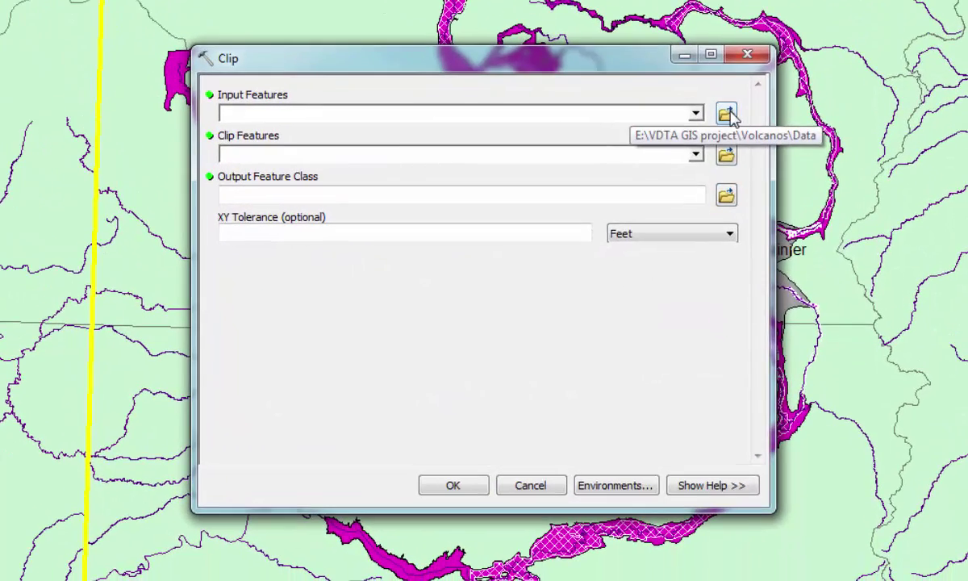
pyautogui.click(726, 115)
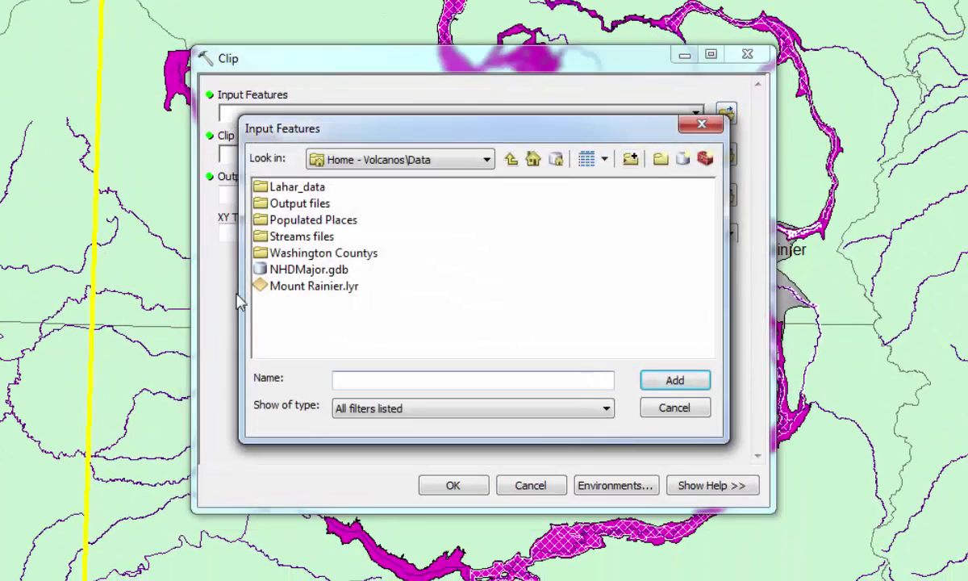
pyautogui.doubleClick(302, 269)
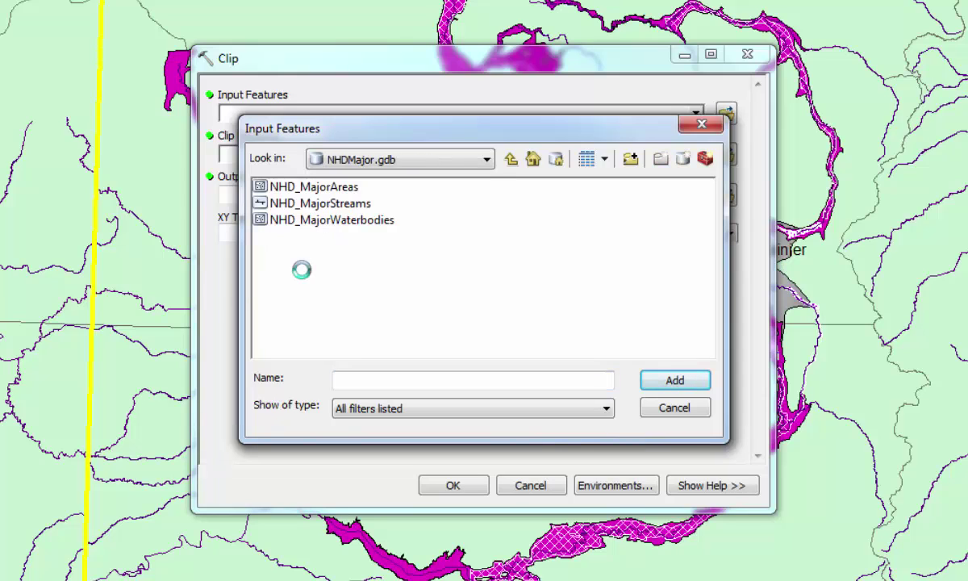
pyautogui.doubleClick(338, 204)
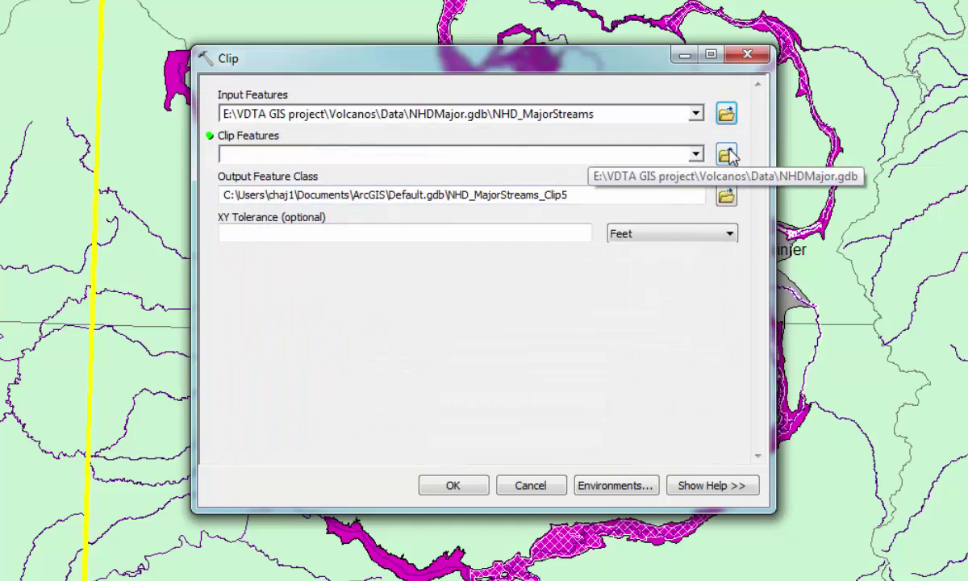
pyautogui.click(726, 154)
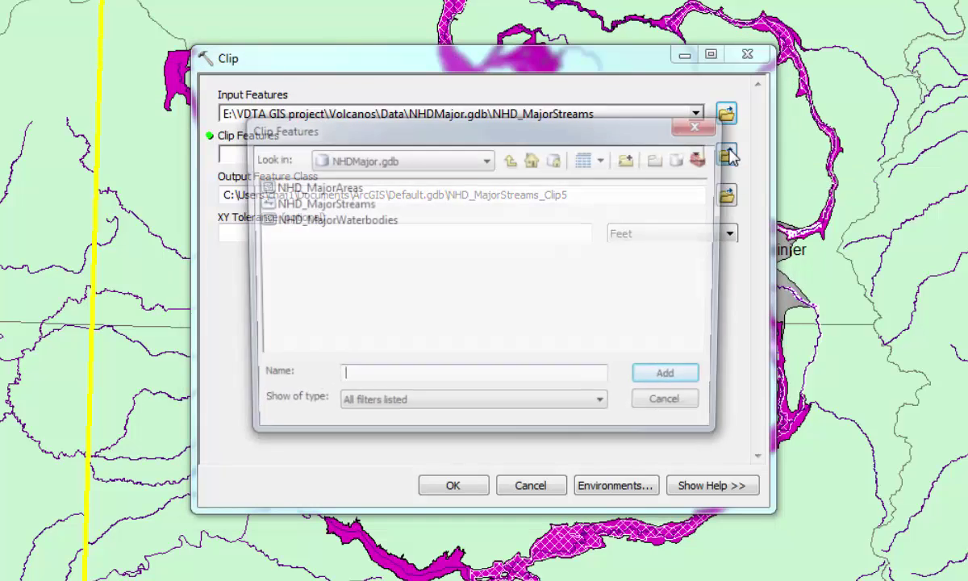
pyautogui.click(510, 159)
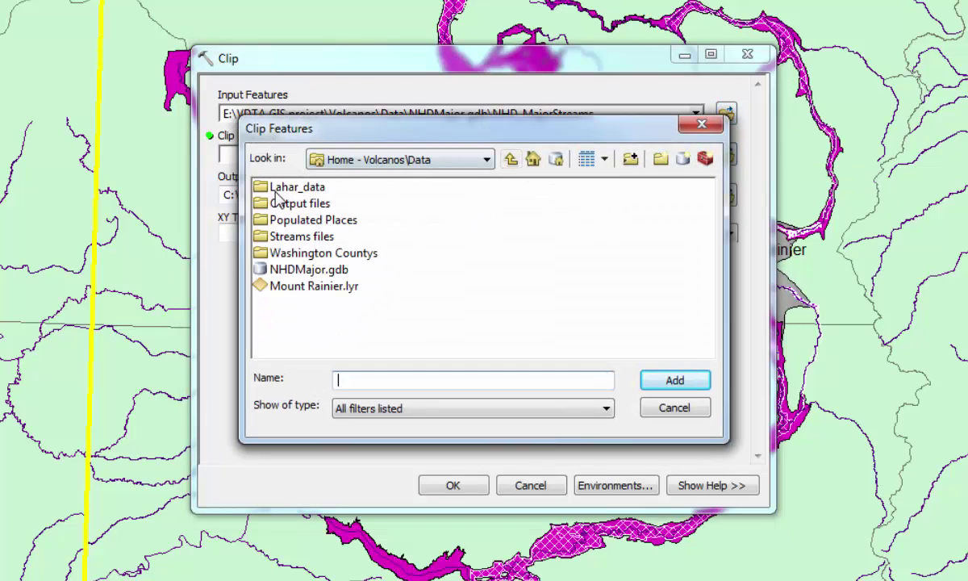
pyautogui.doubleClick(281, 187)
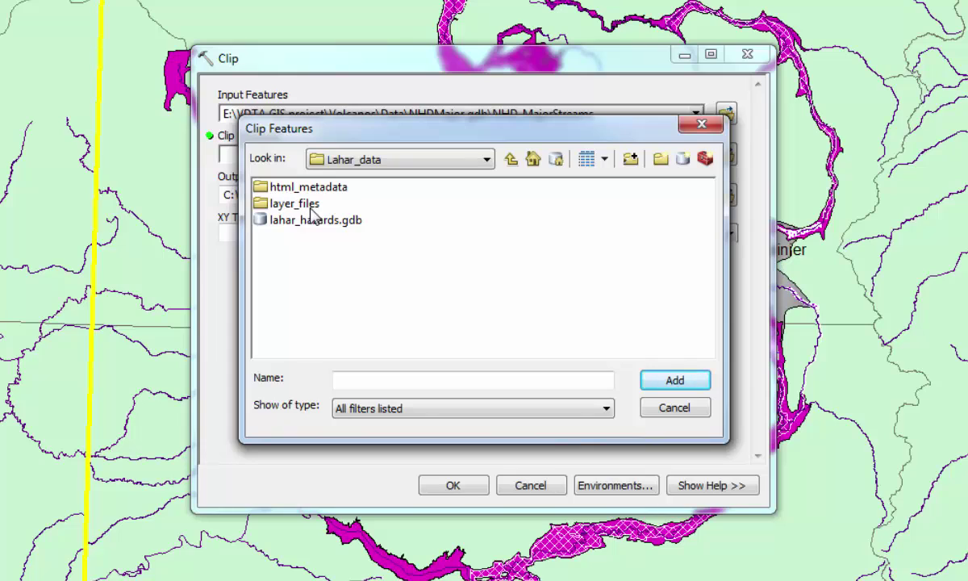
pyautogui.doubleClick(295, 203)
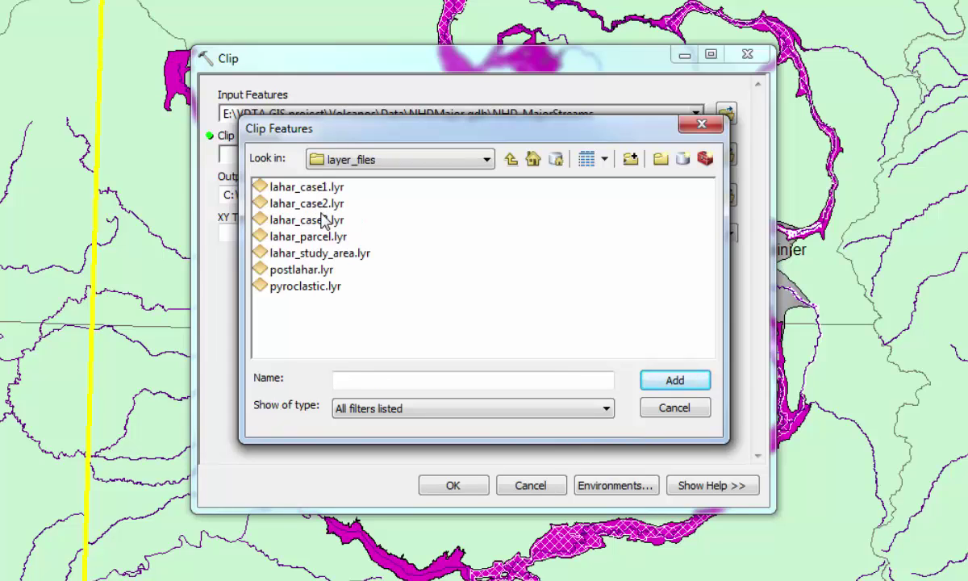
pyautogui.click(323, 220)
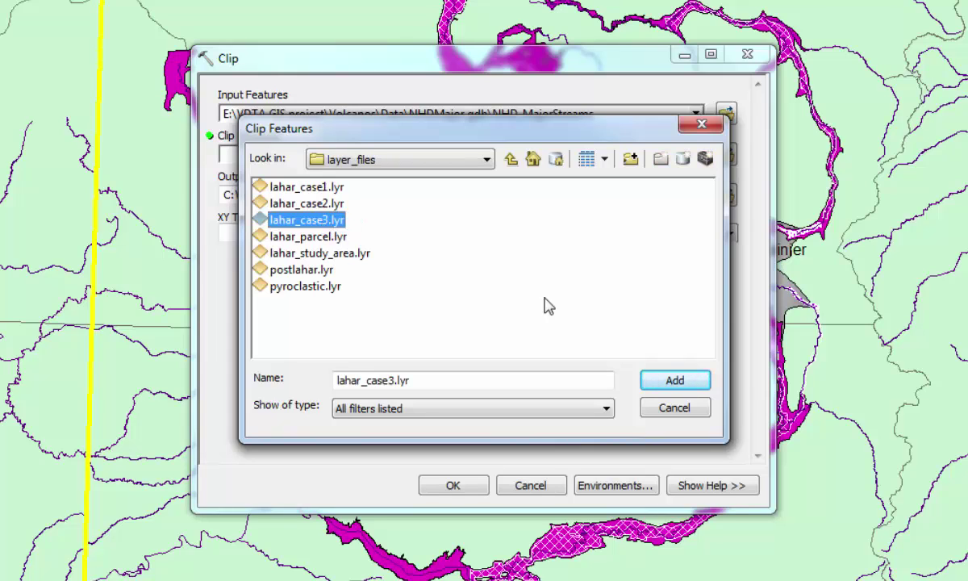
pyautogui.click(677, 381)
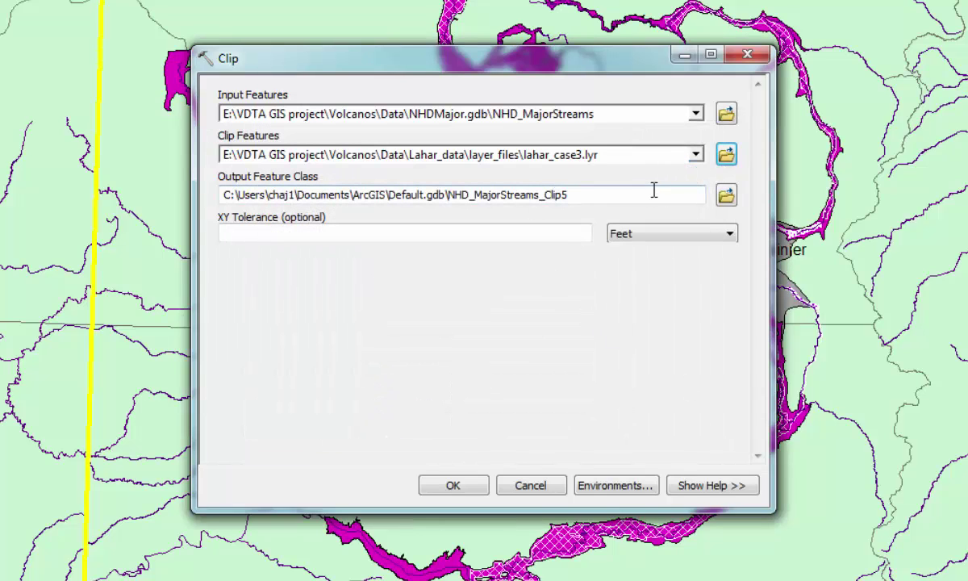
# Step: Save the clip output as class3streamsclip in Output files and run it
pyautogui.click(726, 196)
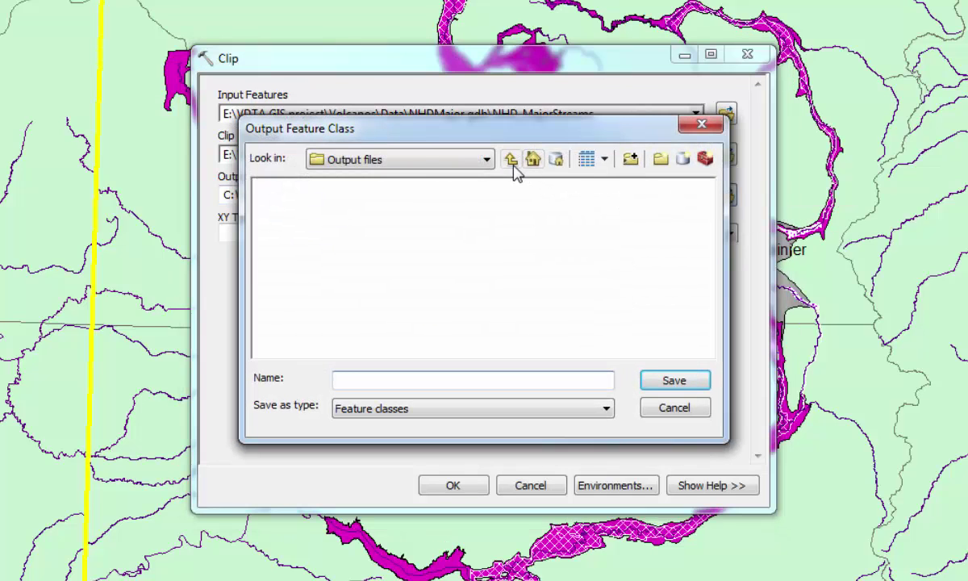
pyautogui.click(513, 166)
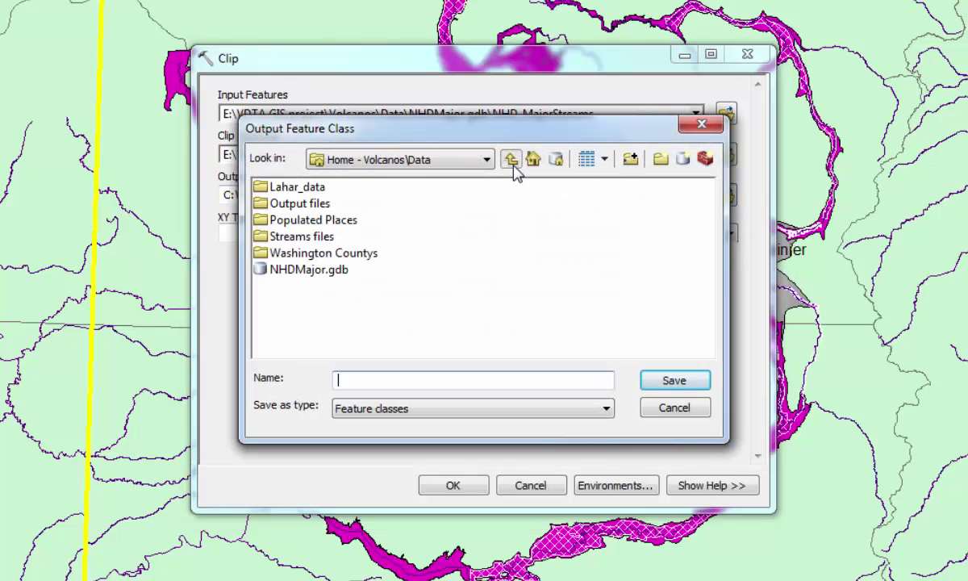
pyautogui.doubleClick(306, 204)
pyautogui.click(386, 380)
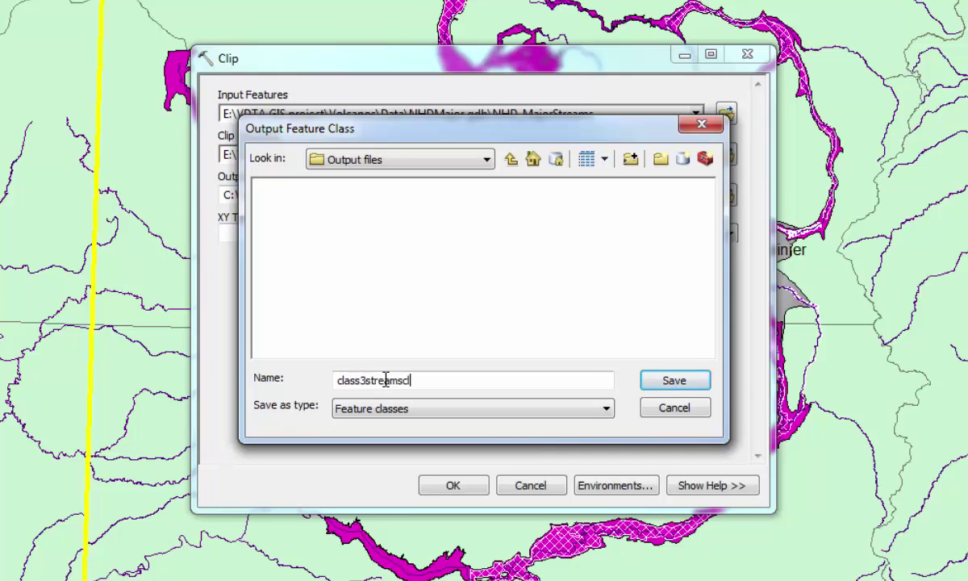
pyautogui.click(654, 385)
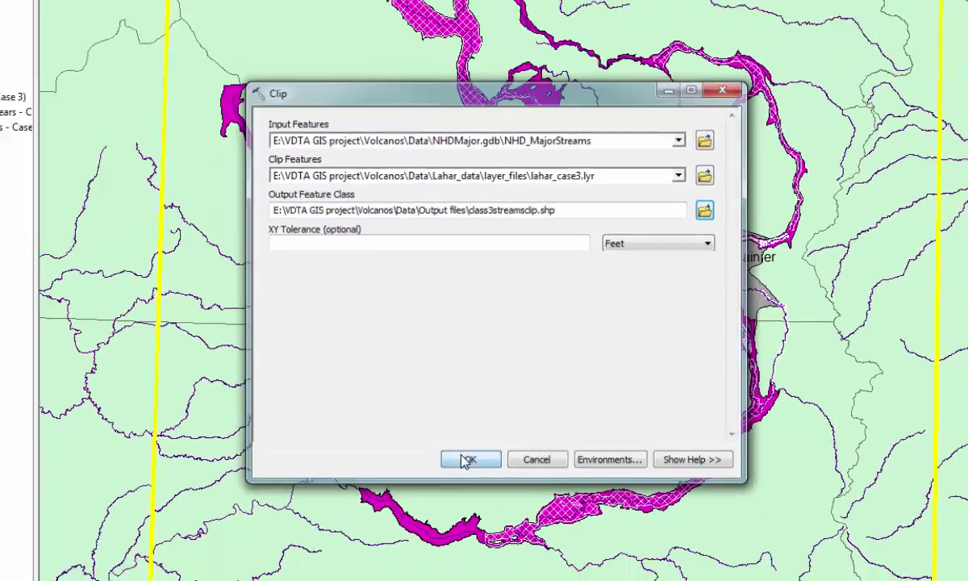
pyautogui.click(468, 459)
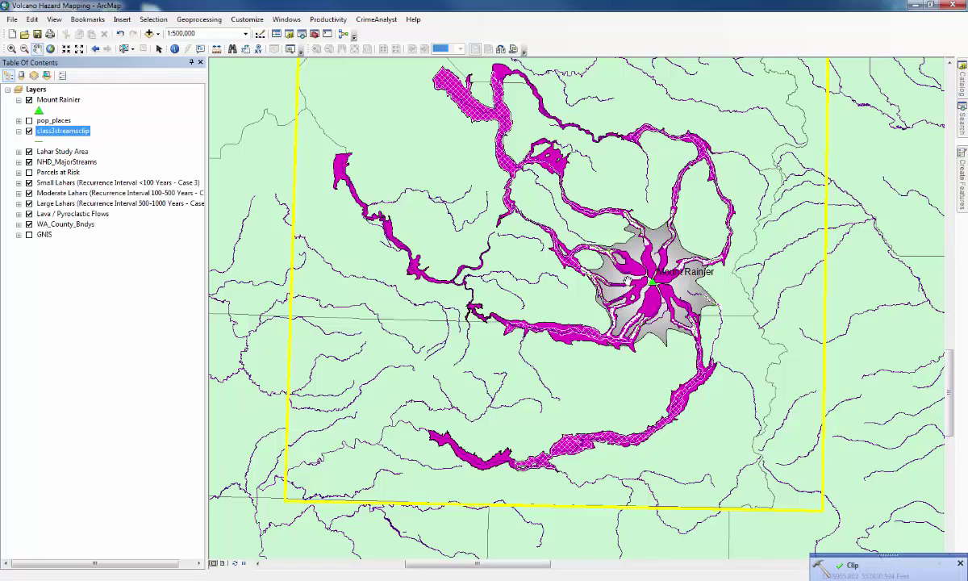
# Step: Clip NHD_MajorStreams to lahar_case2.lyr, saving the result as class2streamsclip
pyautogui.moveTo(626, 279); pyautogui.dragTo(601, 294)
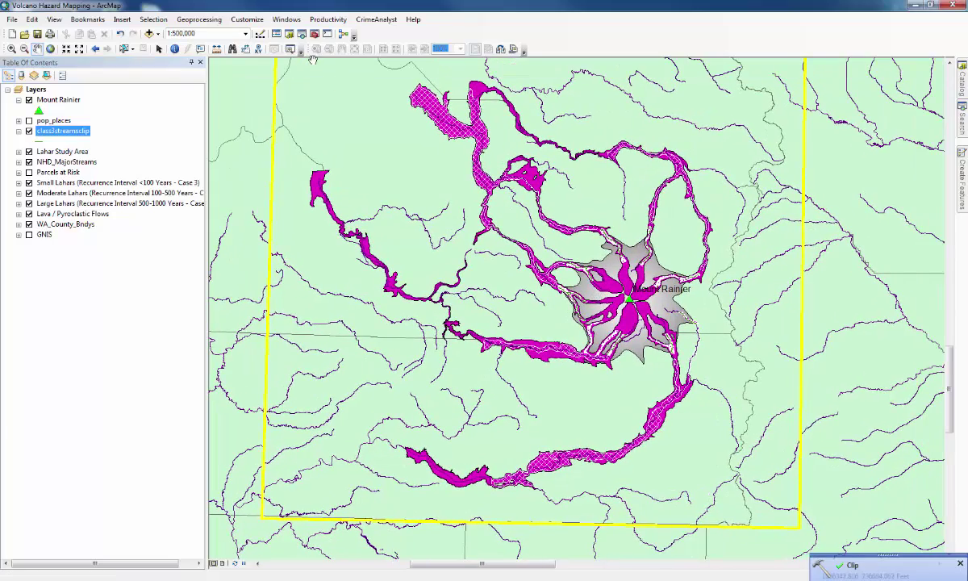
pyautogui.click(199, 18)
pyautogui.click(208, 47)
pyautogui.click(666, 192)
pyautogui.click(539, 218)
pyautogui.doubleClick(415, 234)
pyautogui.click(665, 212)
pyautogui.click(538, 217)
pyautogui.doubleClick(423, 254)
pyautogui.click(666, 240)
pyautogui.write('class2streamsclip')
pyautogui.press('Return')
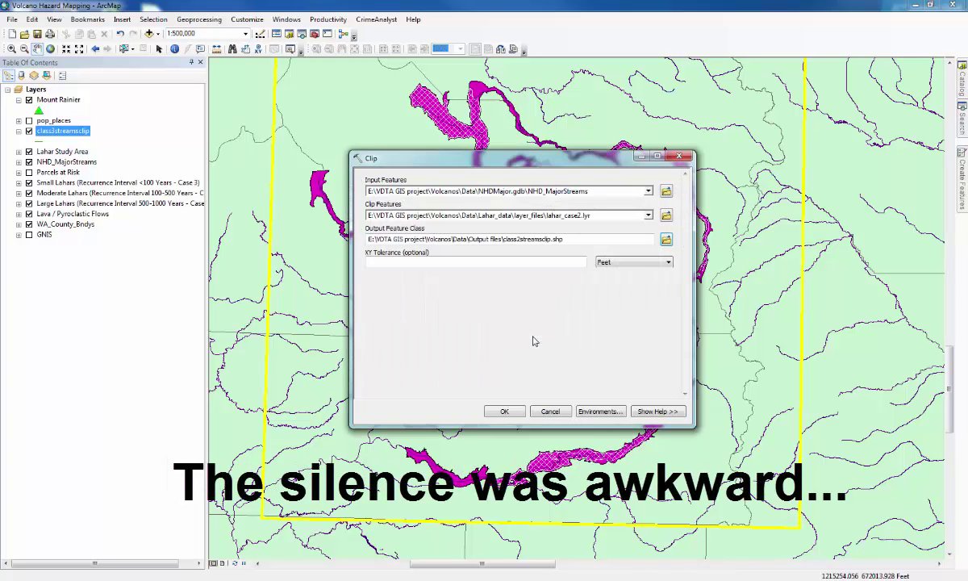
pyautogui.press('Return')
# Step: Clip NHD_MajorStreams to lahar_case1.lyr, saving the result as class1streamsclip
pyautogui.click(198, 18)
pyautogui.click(202, 50)
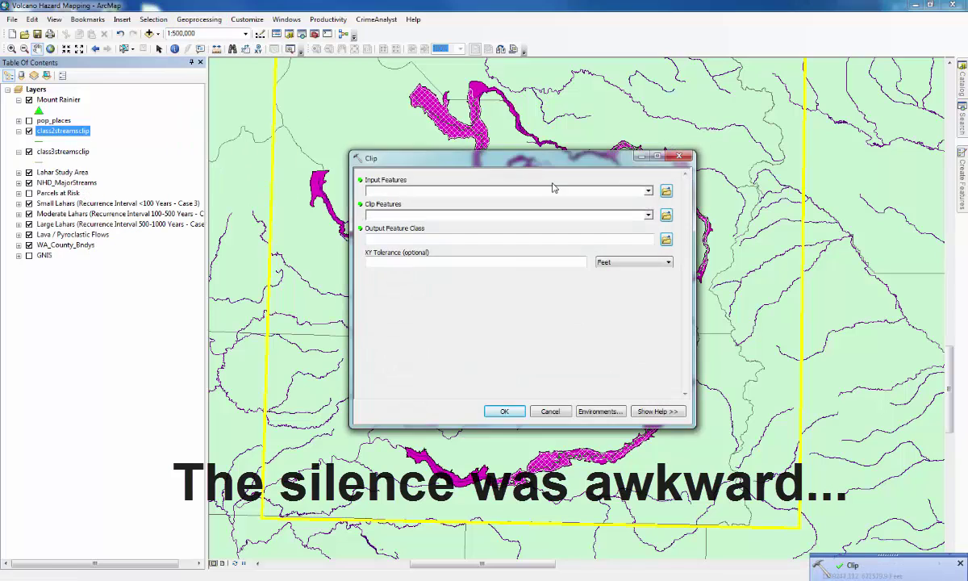
pyautogui.click(666, 190)
pyautogui.doubleClick(428, 258)
pyautogui.doubleClick(425, 243)
pyautogui.click(665, 214)
pyautogui.doubleClick(415, 234)
pyautogui.click(665, 239)
pyautogui.write('class1streamsclip')
pyautogui.press('Return')
pyautogui.press('Return')
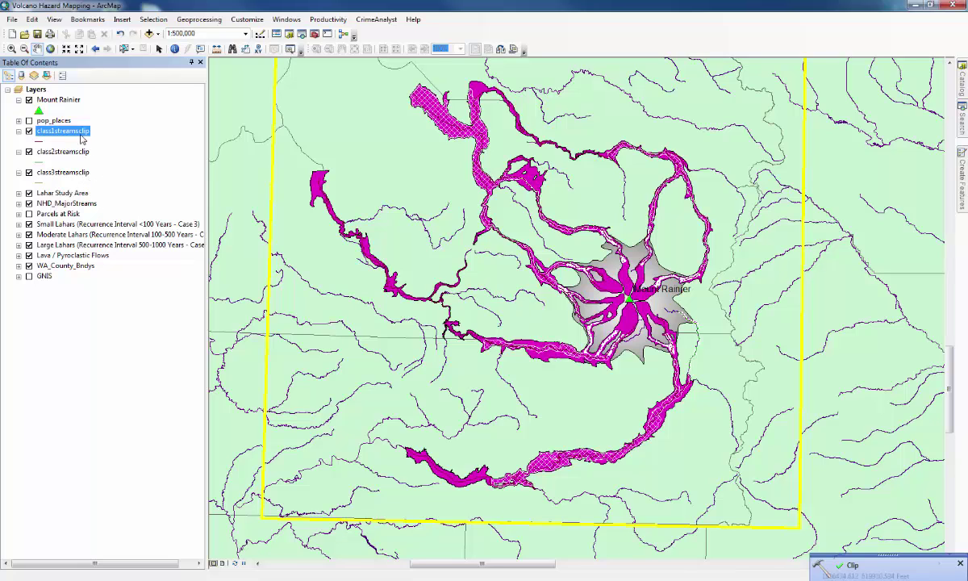
# Step: Collapse the class1, class2 and class3 streamsclip legend entries in the Table of Contents
pyautogui.click(18, 131)
pyautogui.click(19, 141)
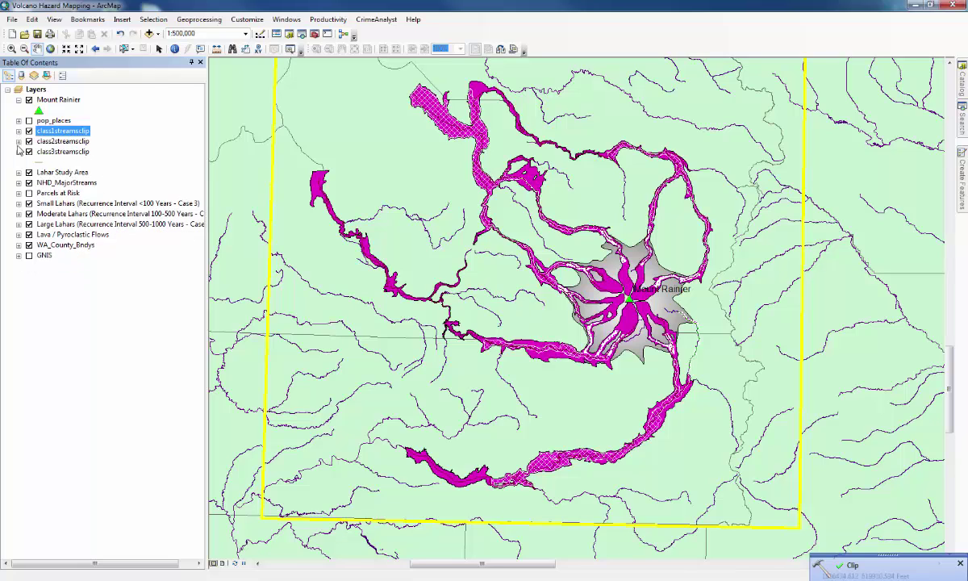
pyautogui.click(18, 149)
pyautogui.click(18, 141)
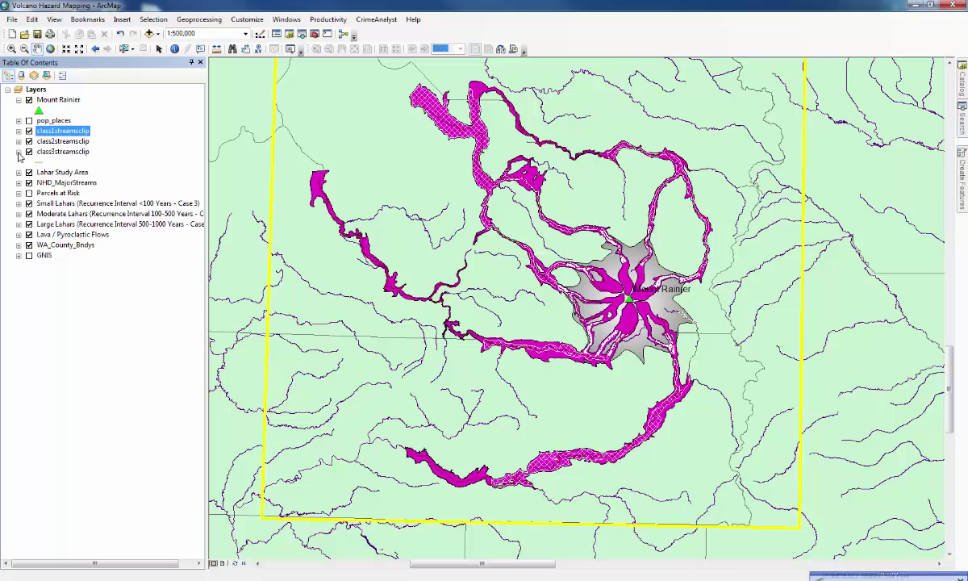
pyautogui.click(19, 152)
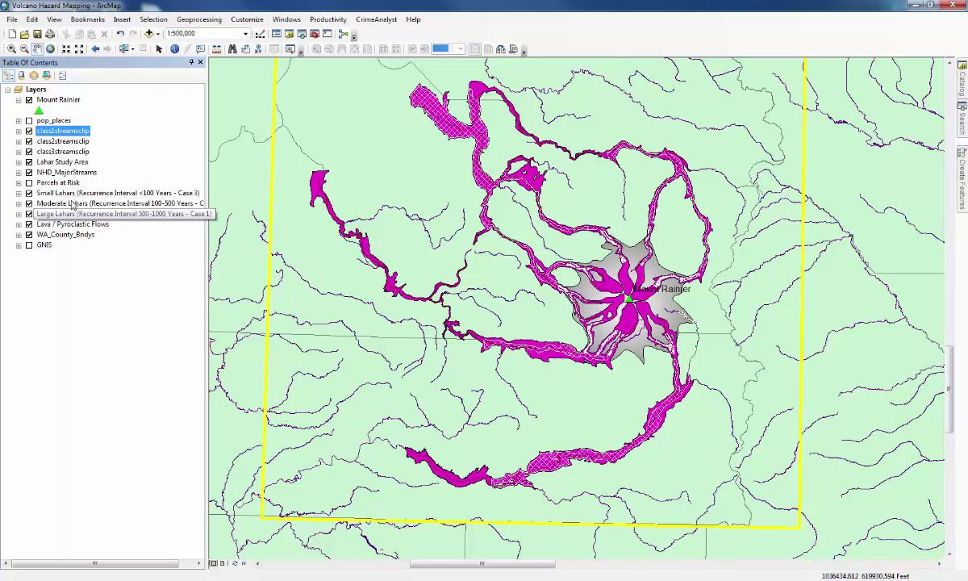
# Step: Zoom and pan to centre Mount Rainier's lahar channels, then zoom out to 1:250,000
pyautogui.scroll(-2, 640, 321)
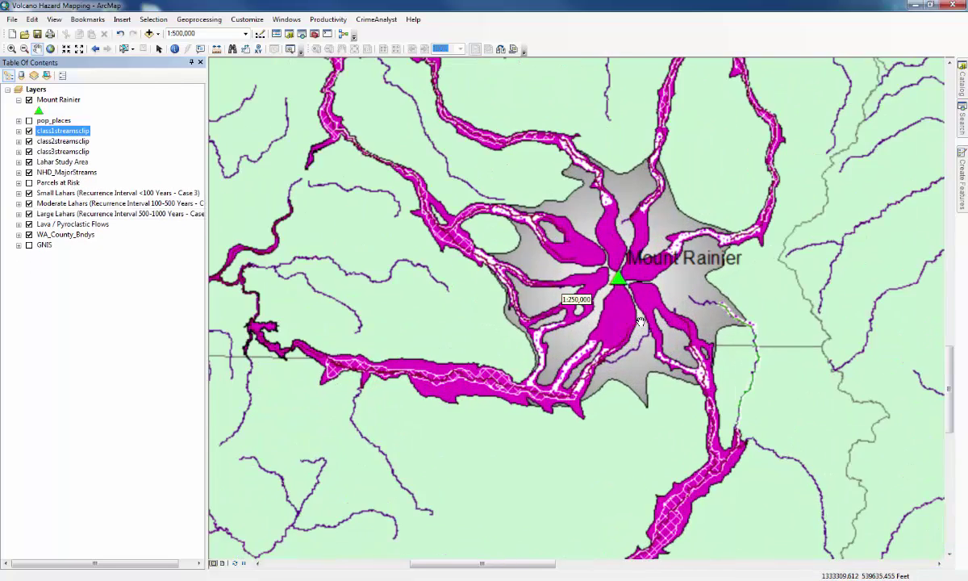
pyautogui.scroll(-2, 639, 321)
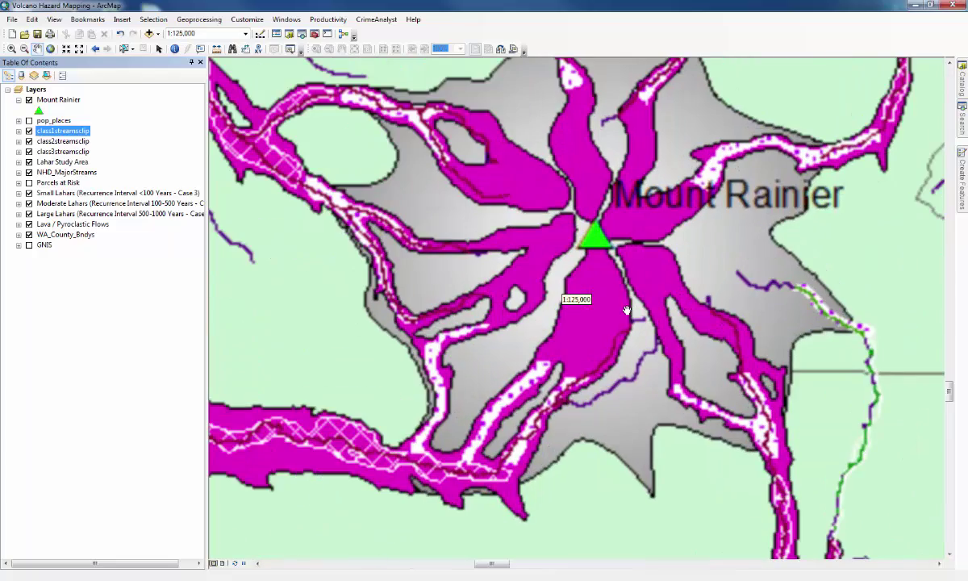
pyautogui.moveTo(558, 332); pyautogui.dragTo(651, 345)
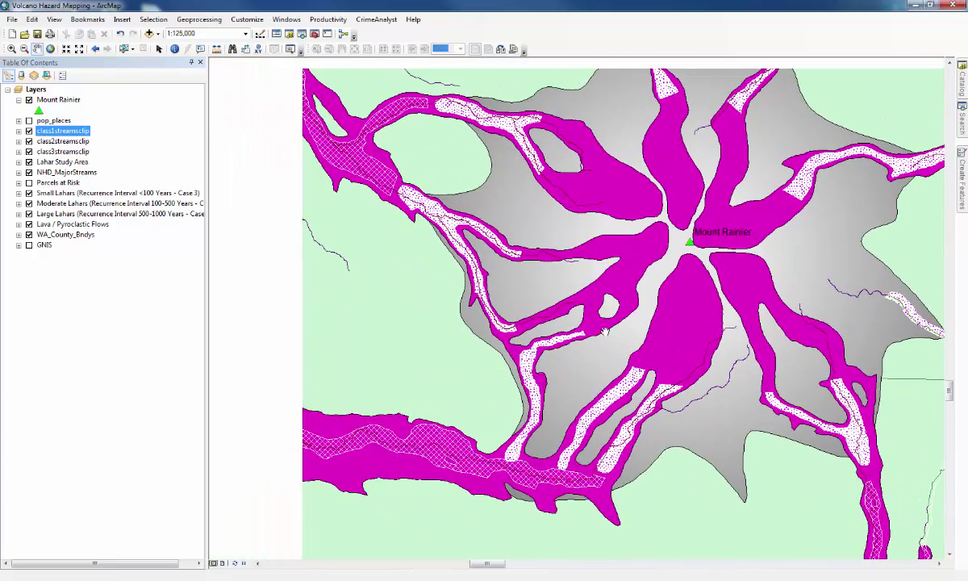
pyautogui.moveTo(443, 222); pyautogui.dragTo(501, 278)
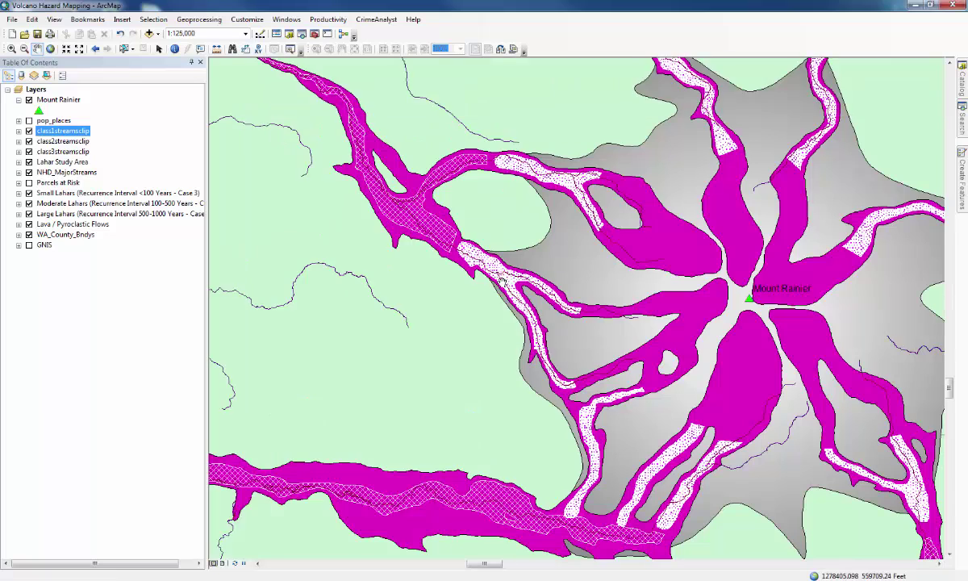
pyautogui.scroll(2, 502, 279)
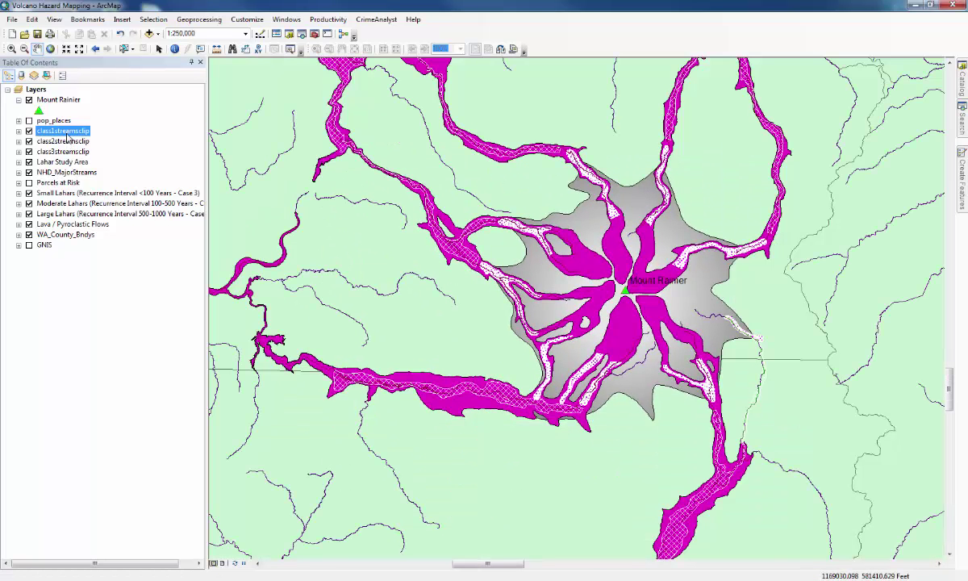
pyautogui.rightClick(69, 134)
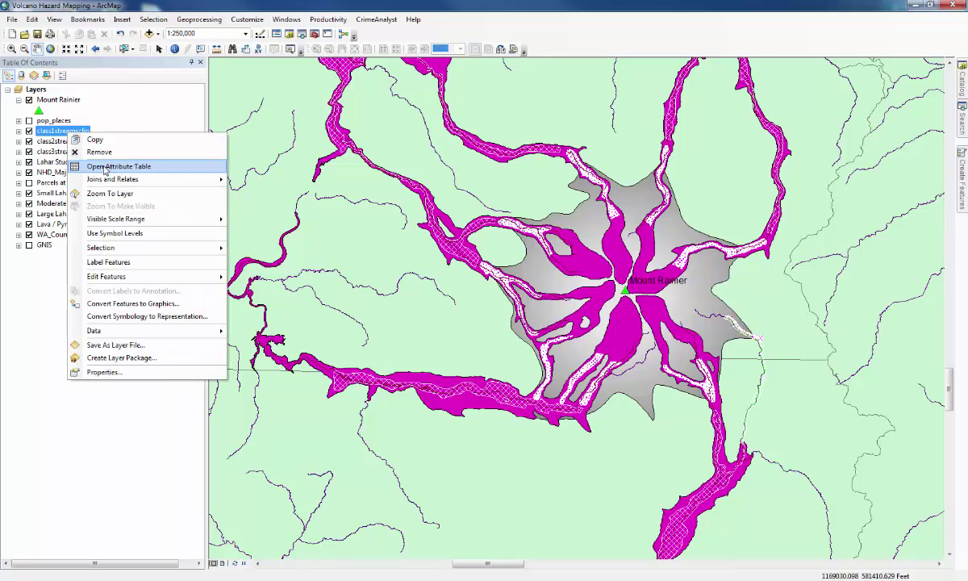
pyautogui.click(104, 167)
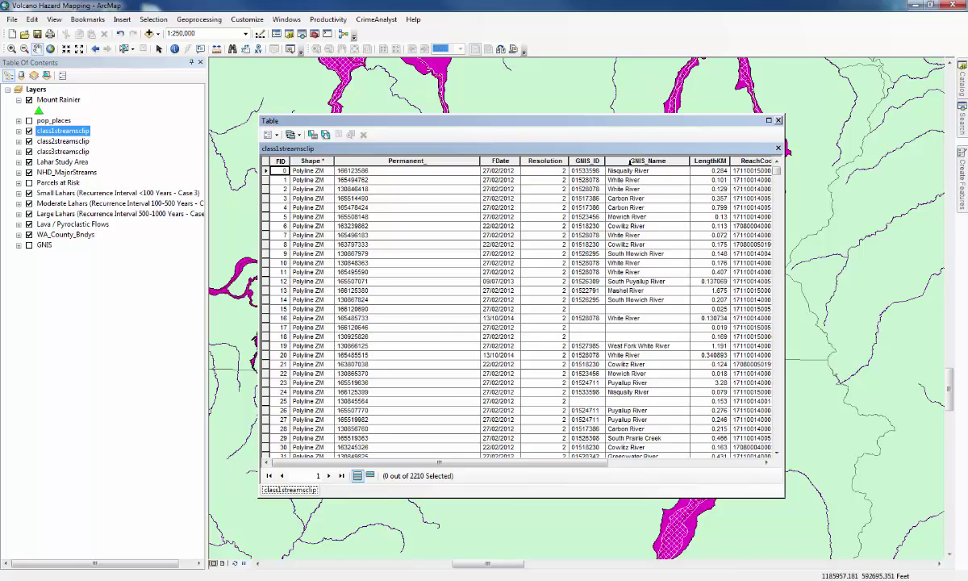
pyautogui.rightClick(677, 161)
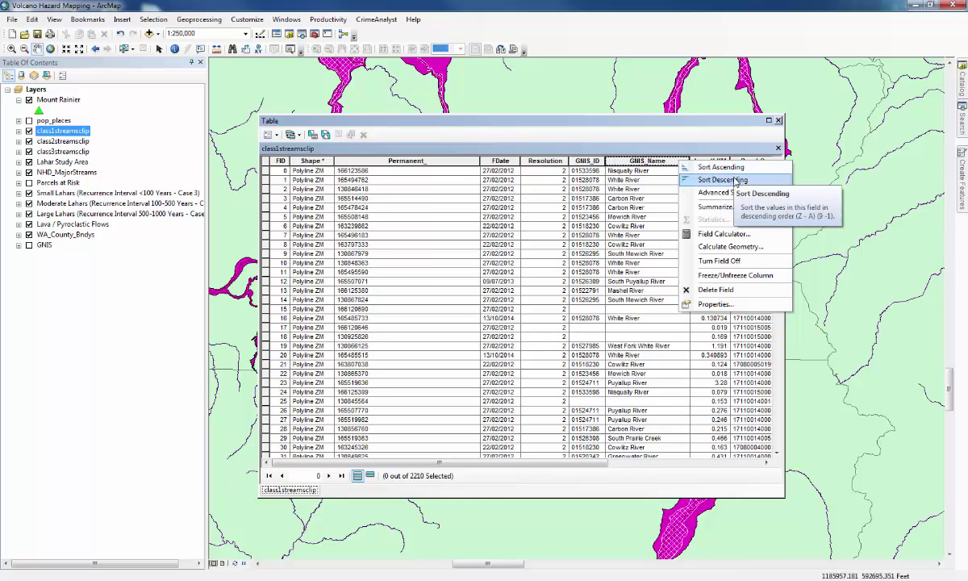
pyautogui.click(730, 167)
pyautogui.scroll(-10, 640, 227)
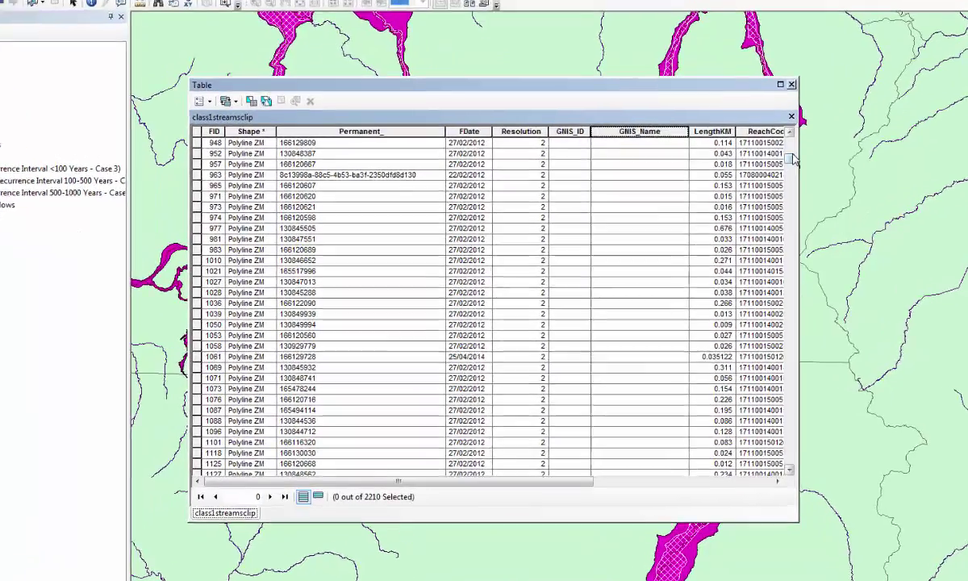
pyautogui.scroll(-15, 793, 161)
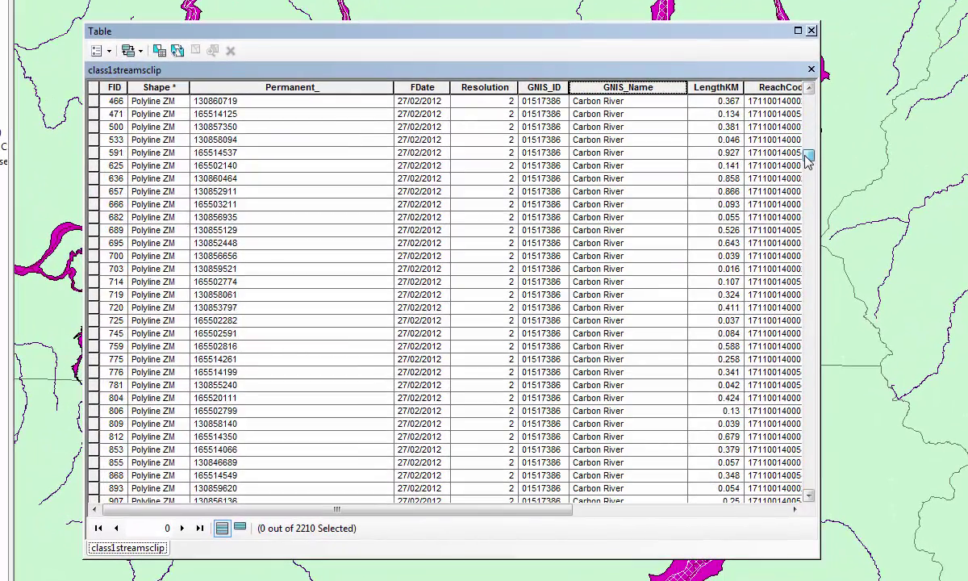
pyautogui.moveTo(805, 156); pyautogui.dragTo(809, 198)
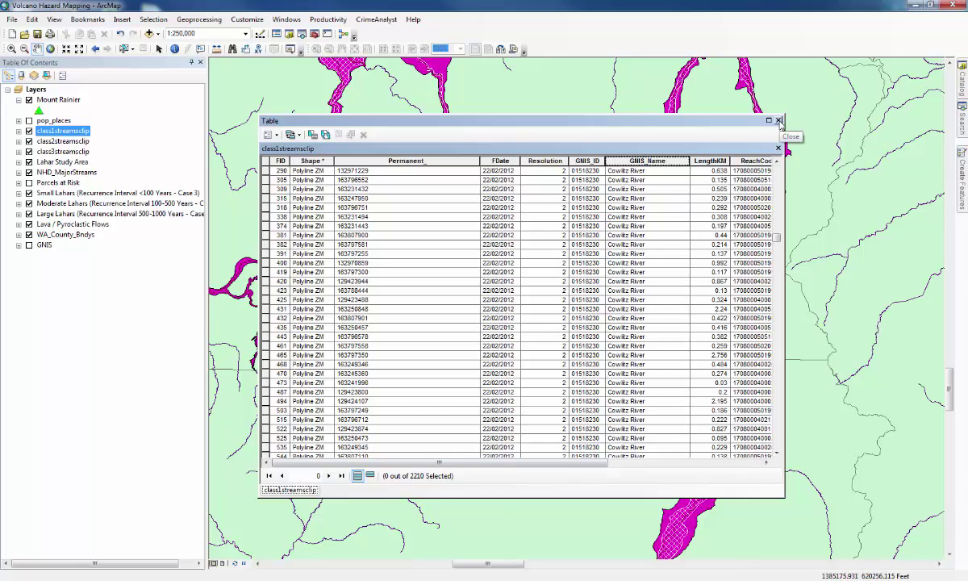
pyautogui.click(779, 120)
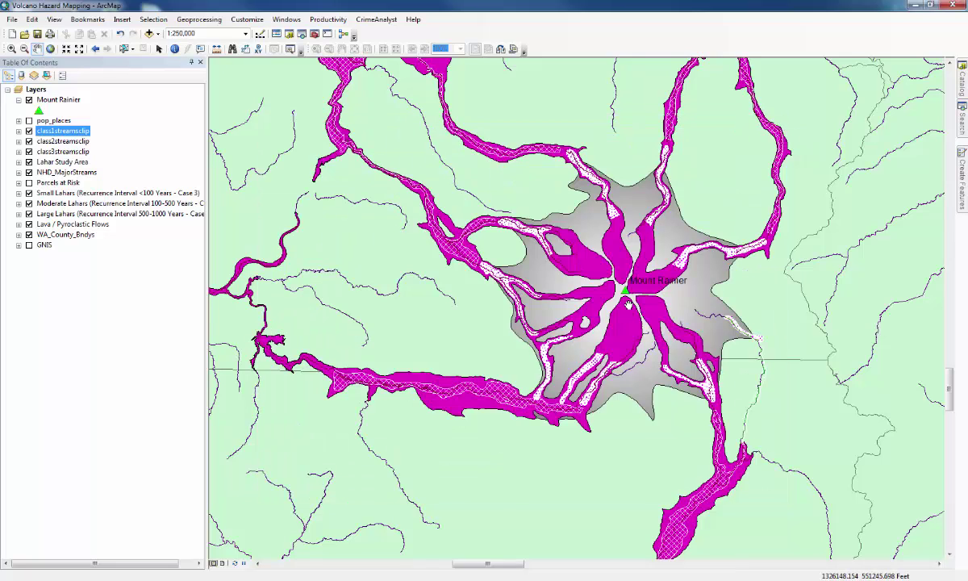
# Step: Start a Buffer with Mount Rainier.lyr from Volcanos Data as the input features
pyautogui.moveTo(628, 304); pyautogui.dragTo(591, 308)
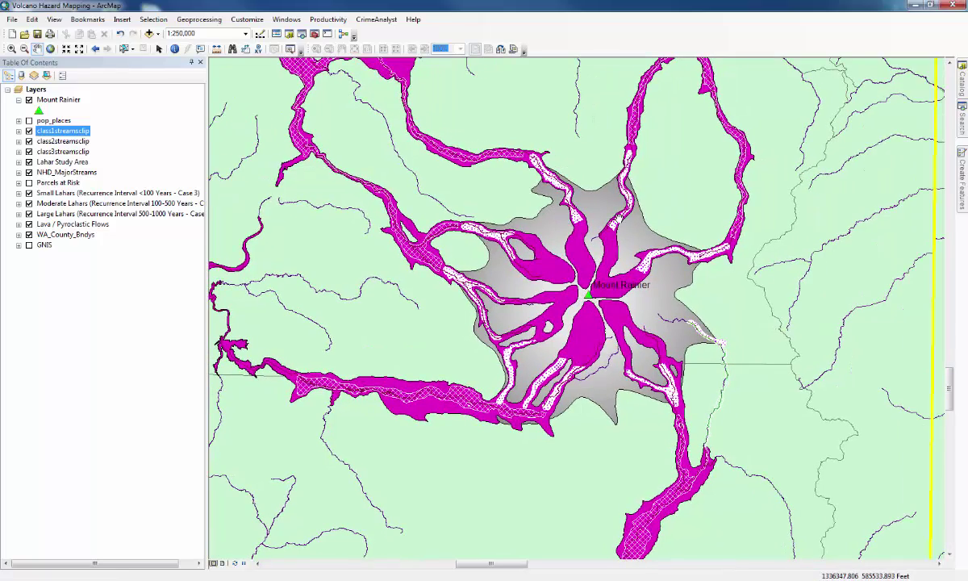
pyautogui.moveTo(601, 257); pyautogui.dragTo(584, 255)
pyautogui.scroll(1, 584, 255)
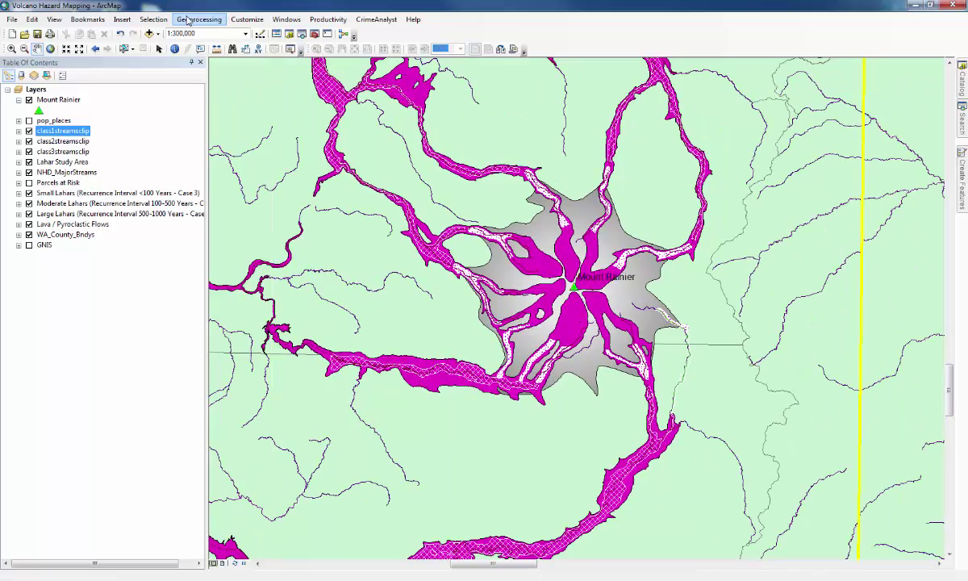
pyautogui.click(192, 20)
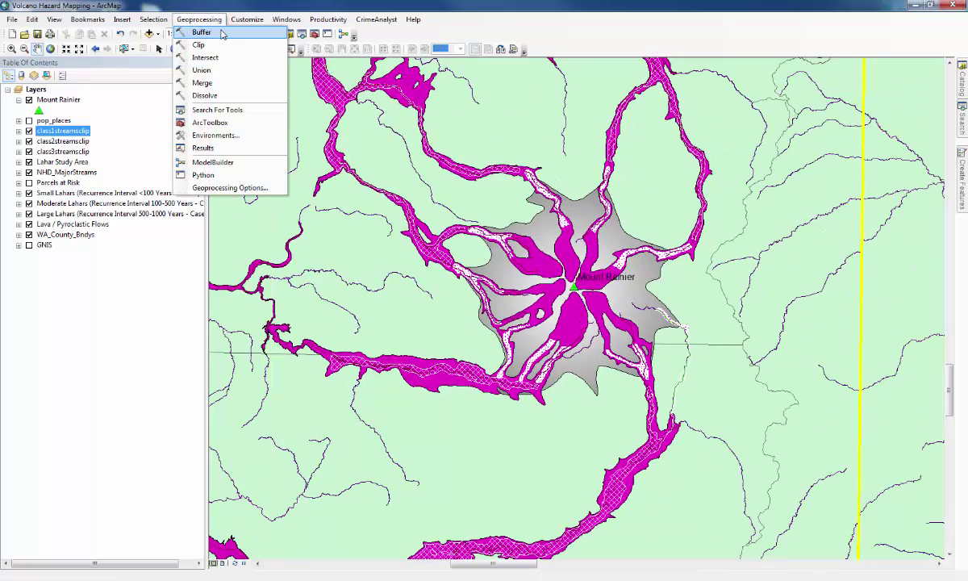
pyautogui.click(201, 32)
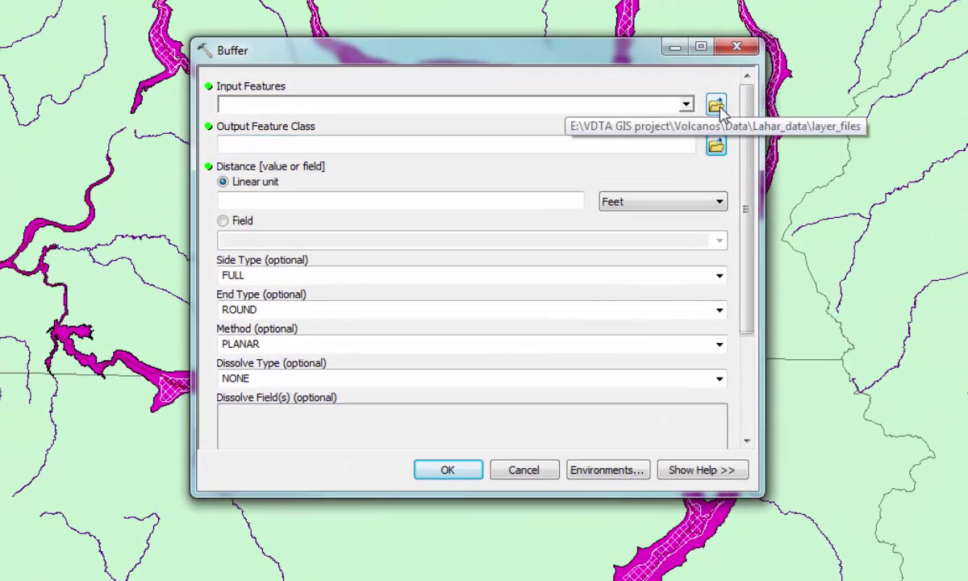
pyautogui.click(716, 106)
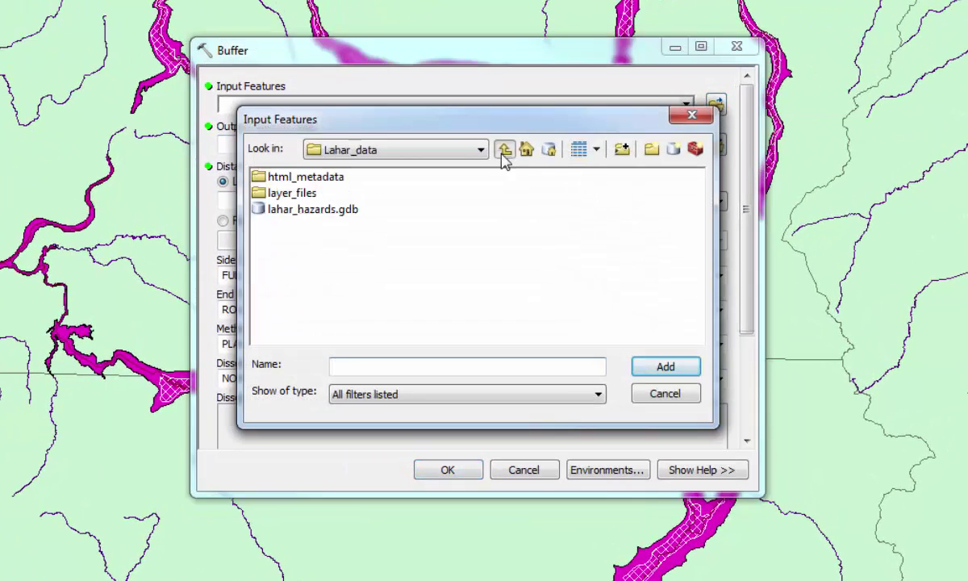
pyautogui.click(503, 150)
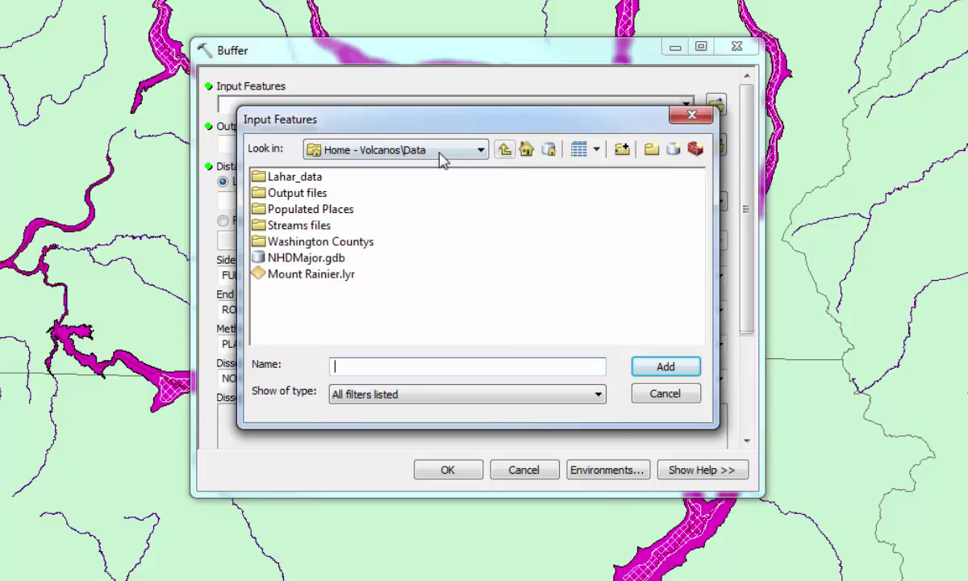
pyautogui.click(300, 277)
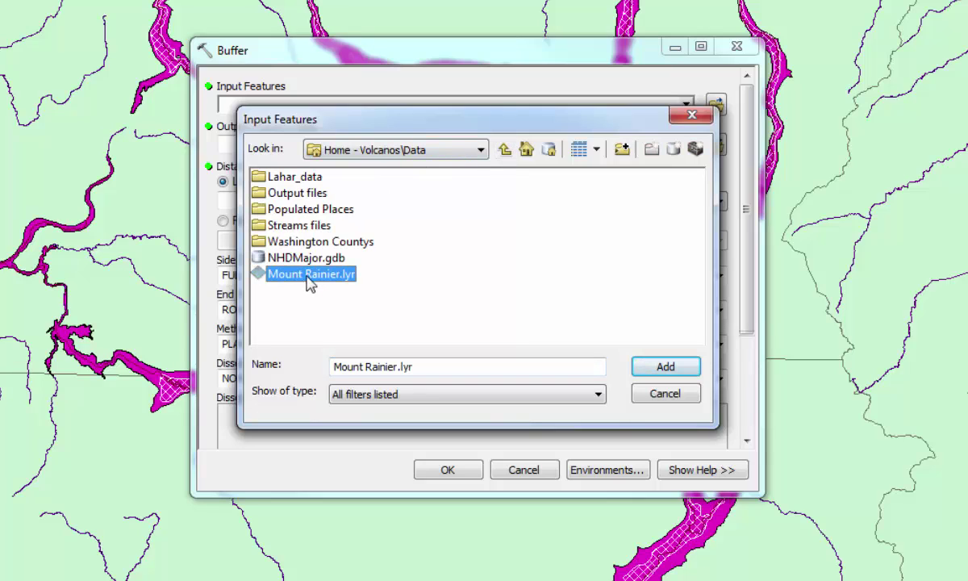
pyautogui.click(655, 367)
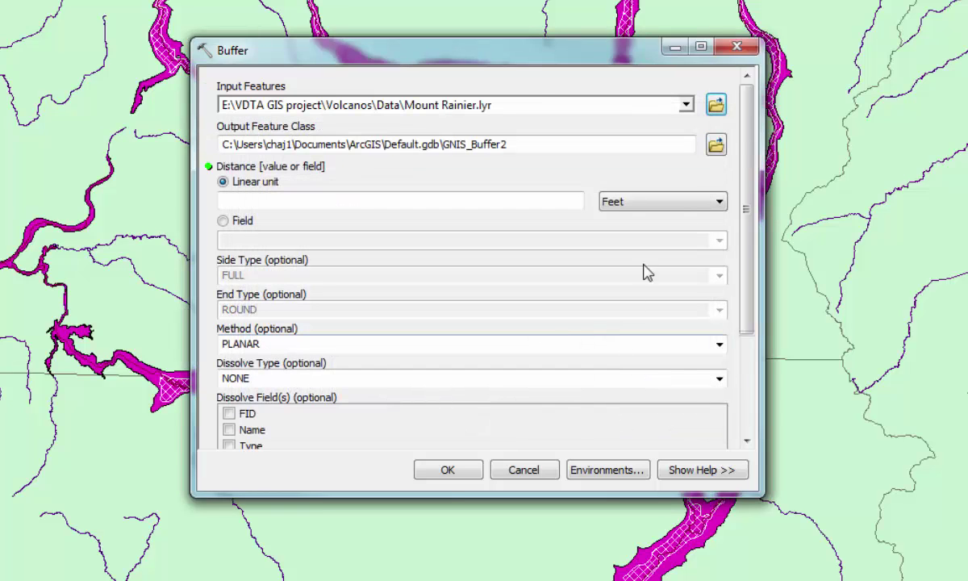
# Step: Set the buffer output to buffer10k.shp in Output files with a 10 Kilometers distance
pyautogui.click(716, 146)
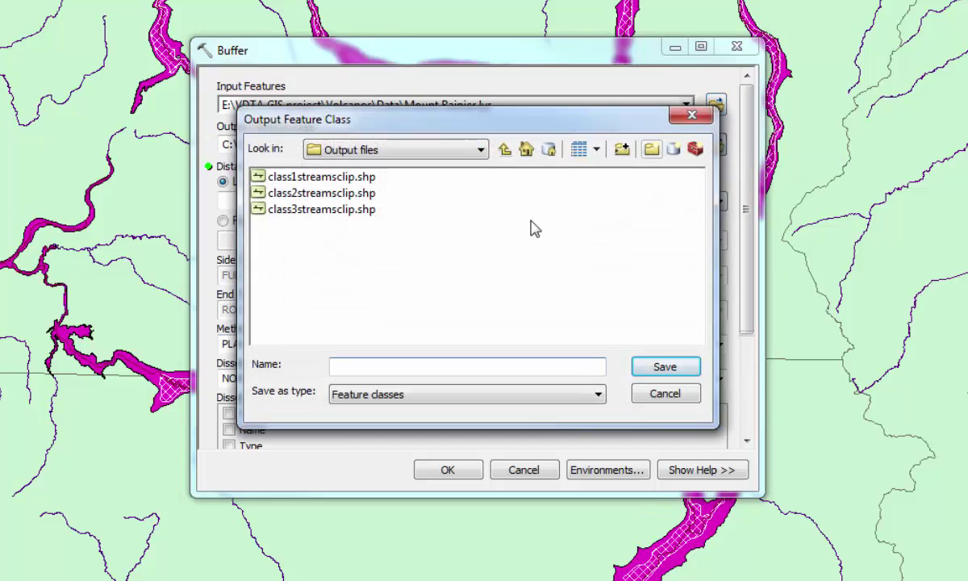
pyautogui.click(526, 366)
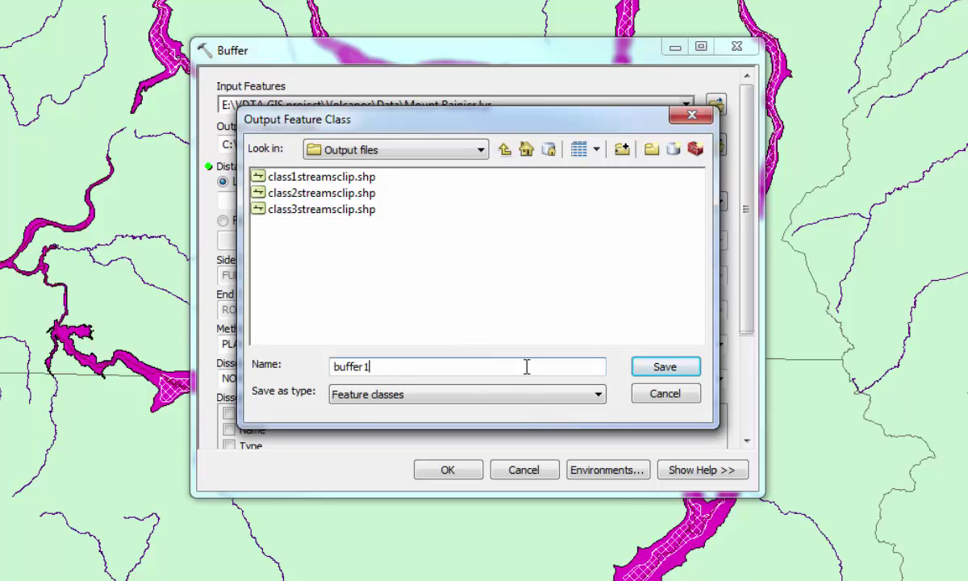
pyautogui.click(675, 367)
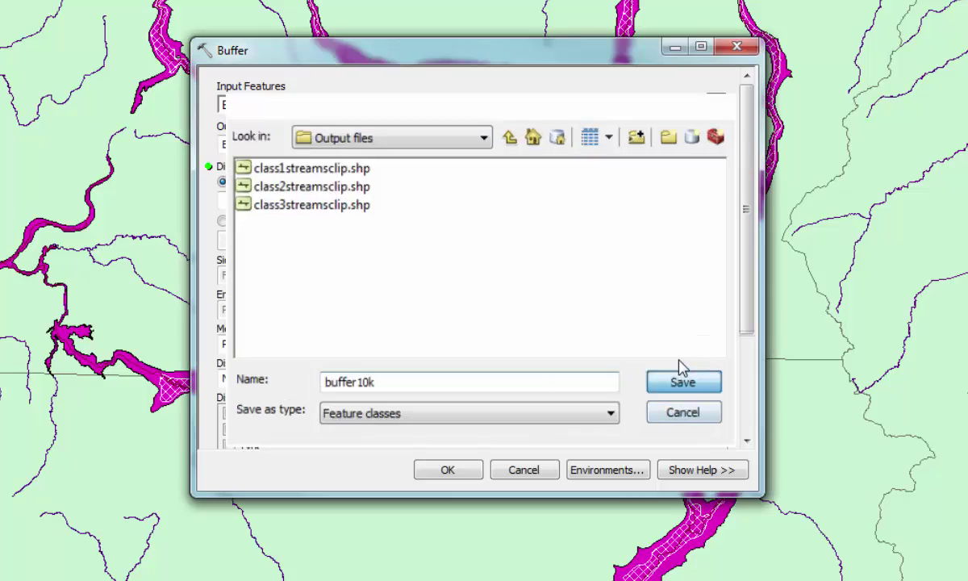
pyautogui.click(387, 203)
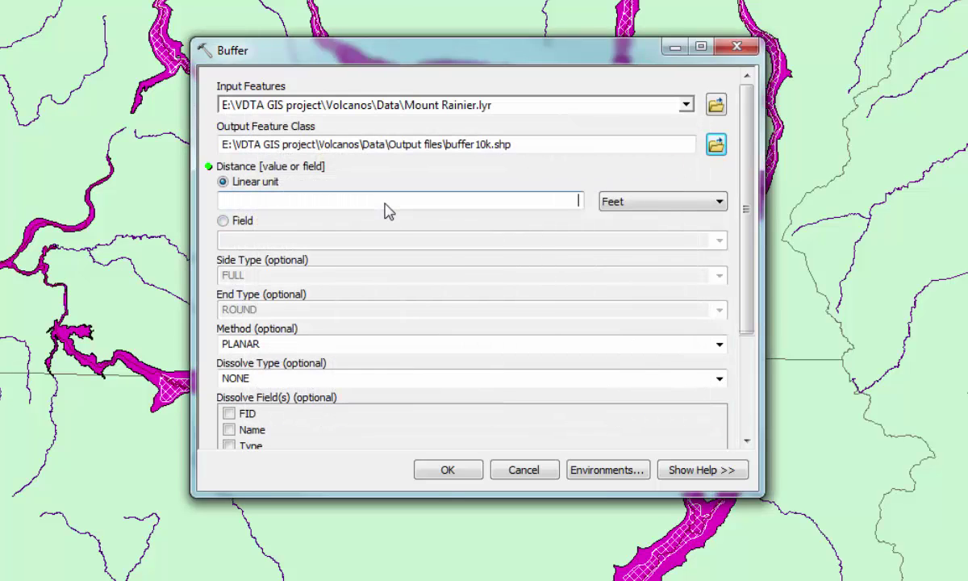
pyautogui.click(643, 208)
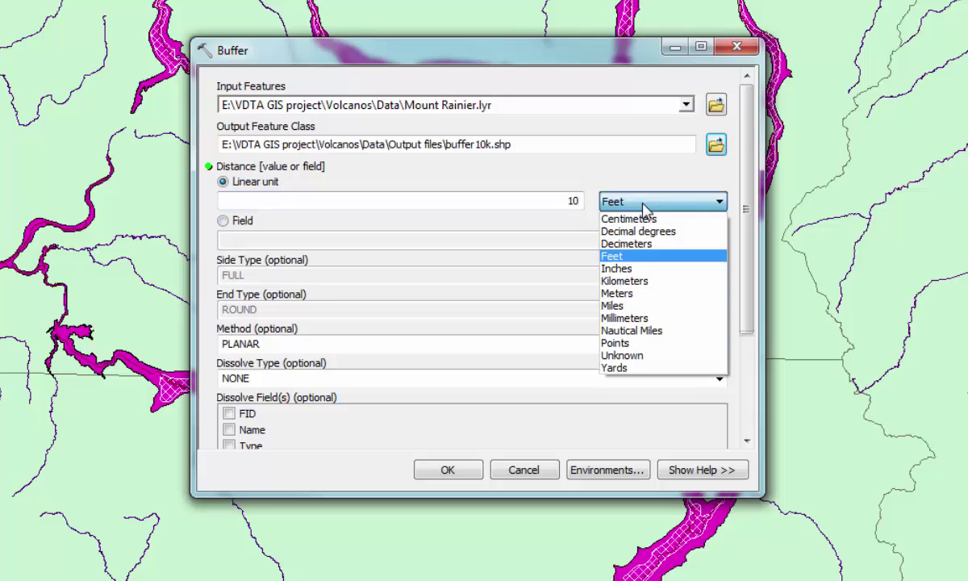
pyautogui.click(653, 281)
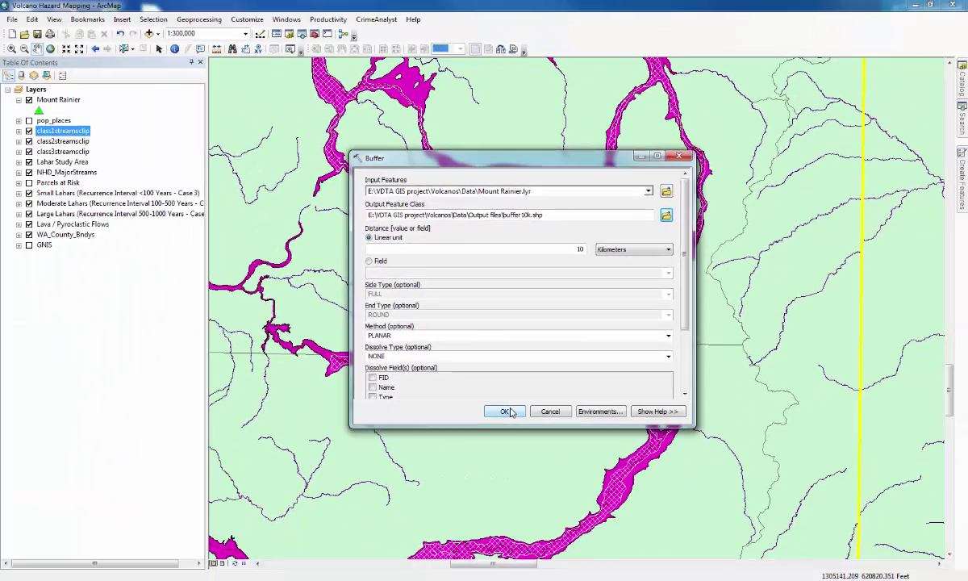
# Step: Create the 10 km buffer, then start another Buffer on Mount Rainier.lyr
pyautogui.click(460, 471)
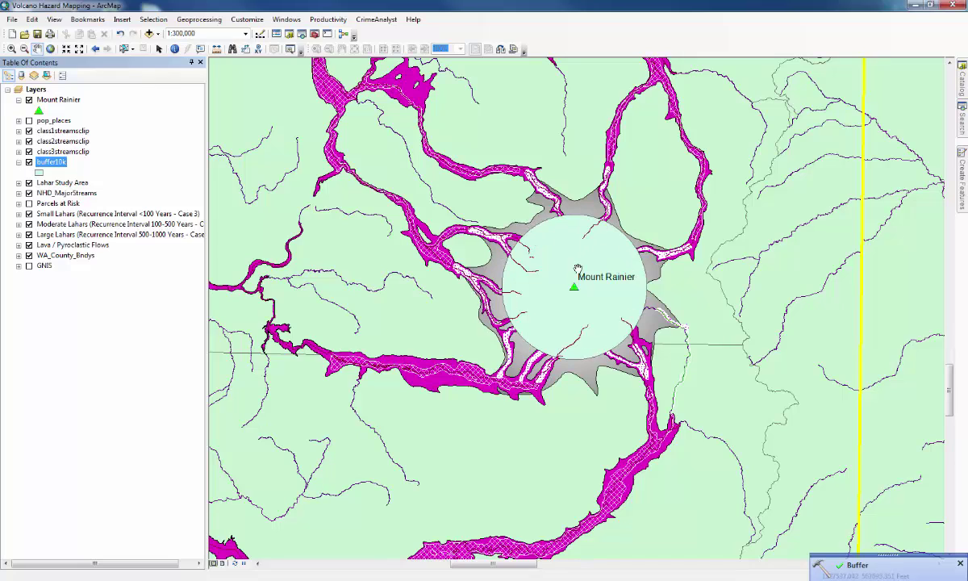
pyautogui.click(199, 18)
pyautogui.click(214, 41)
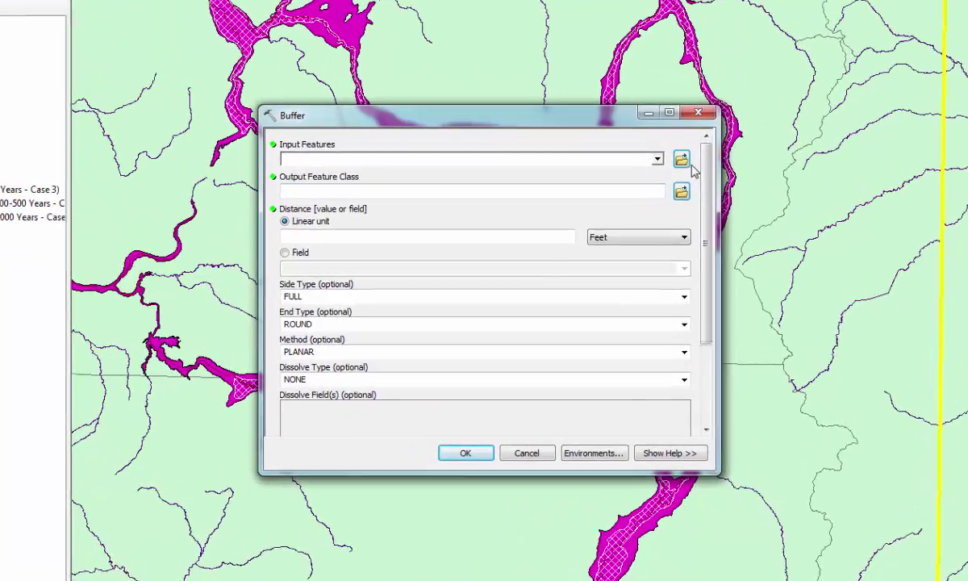
pyautogui.click(664, 191)
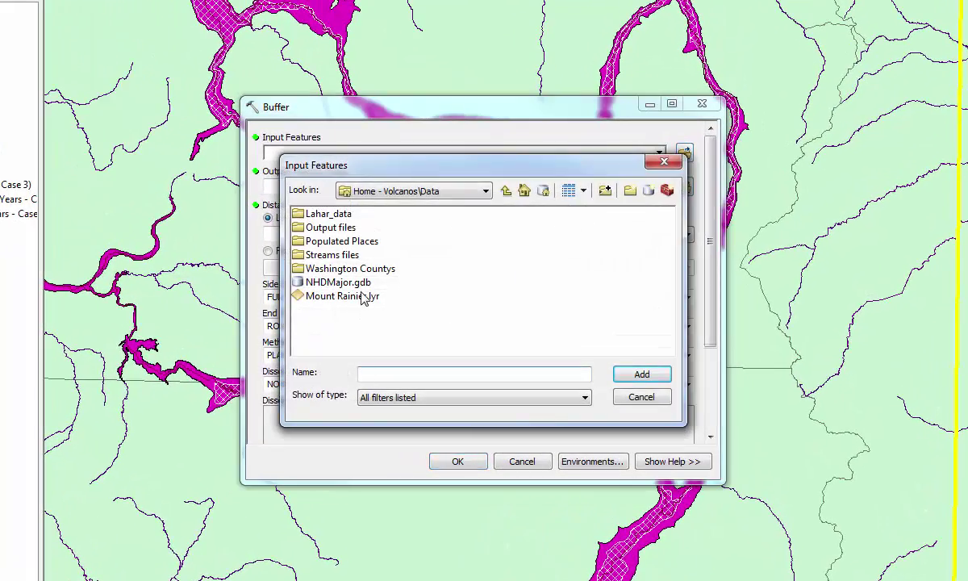
pyautogui.doubleClick(354, 296)
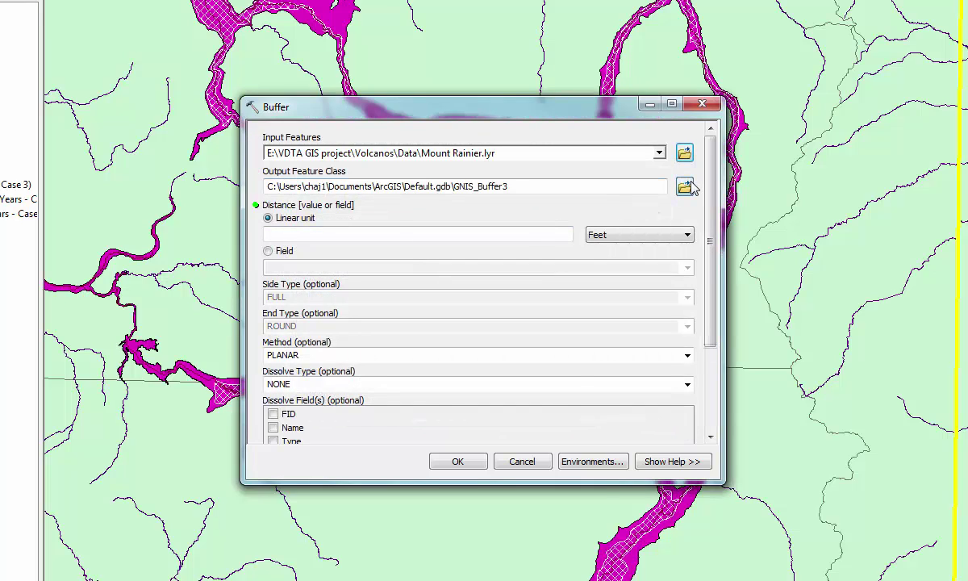
# Step: Create a 50 Kilometers buffer saved as buffer50k.shp in Output files
pyautogui.click(684, 186)
pyautogui.click(359, 215)
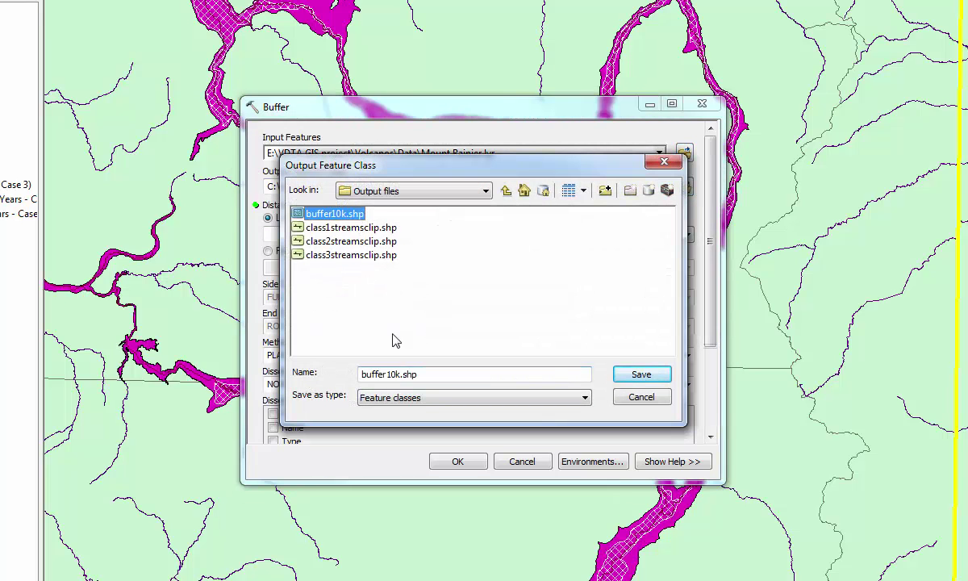
pyautogui.click(393, 374)
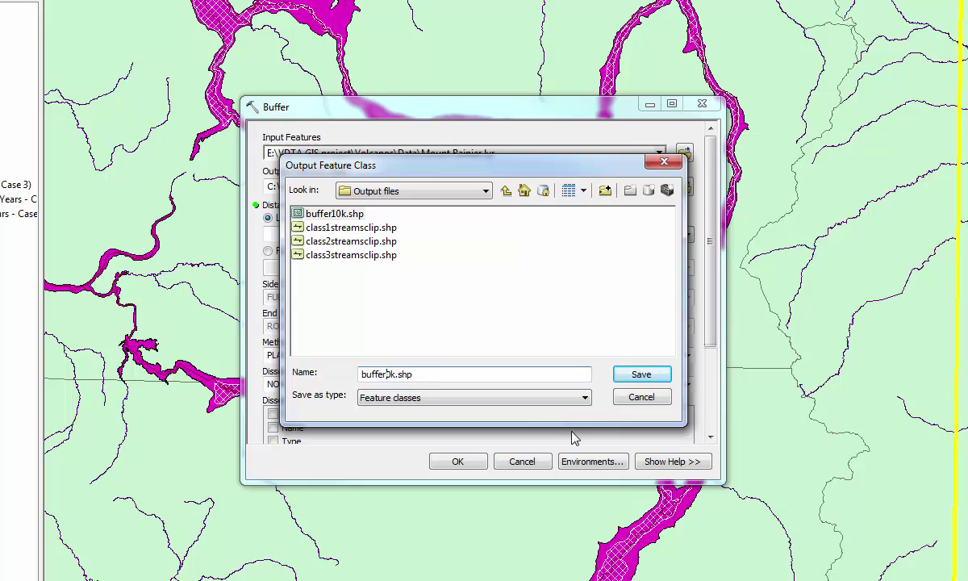
pyautogui.write('5')
pyautogui.click(651, 374)
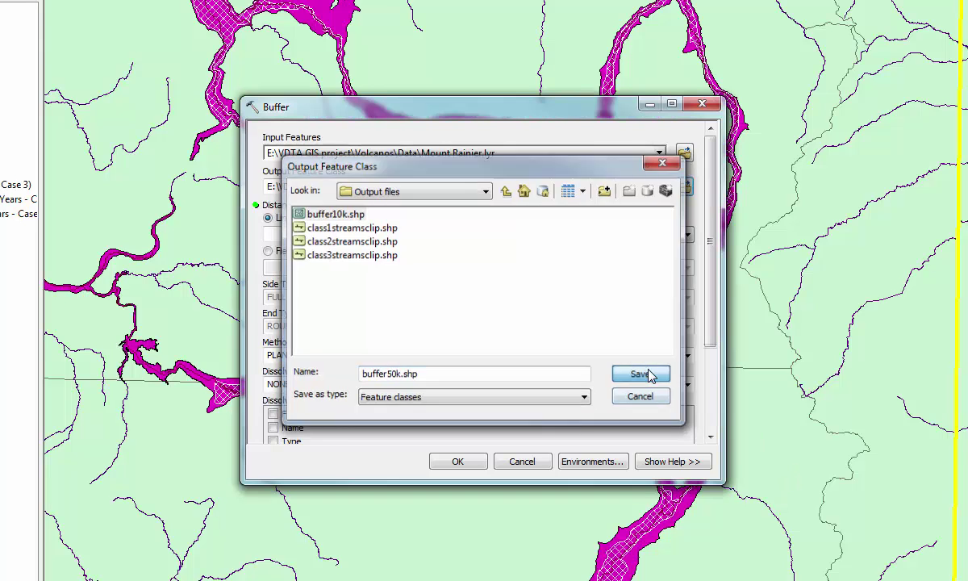
pyautogui.click(532, 239)
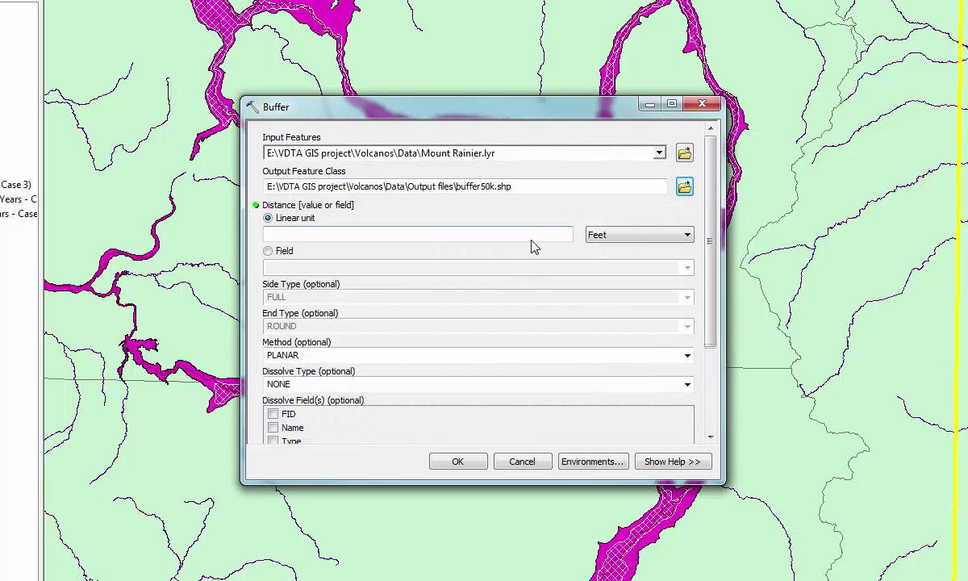
pyautogui.write('50')
pyautogui.click(674, 235)
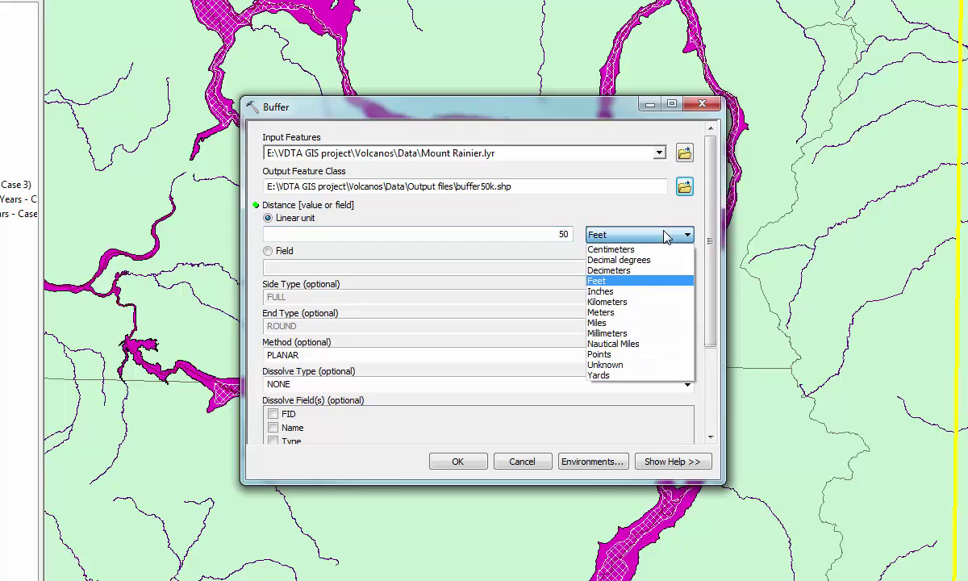
pyautogui.click(656, 302)
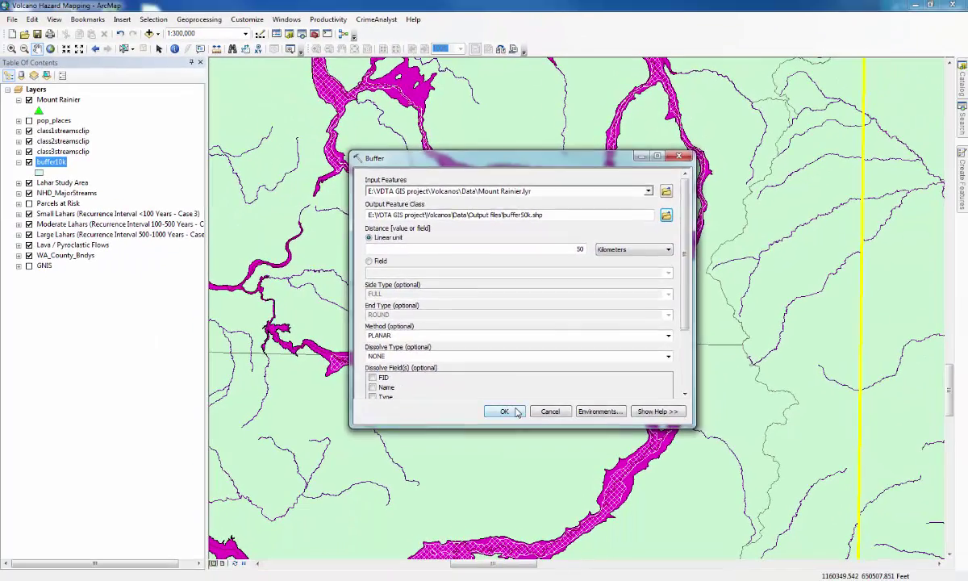
pyautogui.click(457, 461)
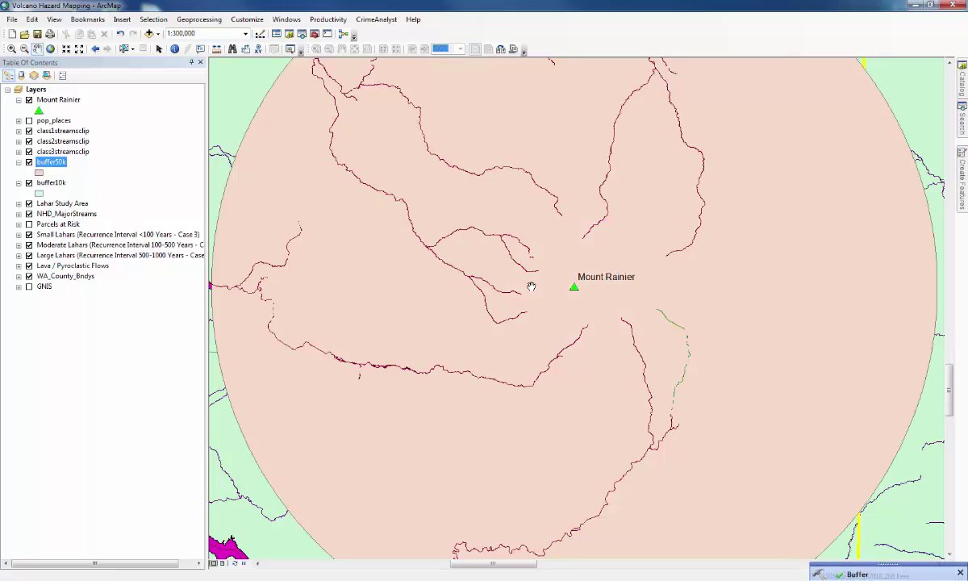
# Step: Zoom out to 1:600,000 and move buffer10k above buffer50k in the drawing order
pyautogui.scroll(-2, 531, 286)
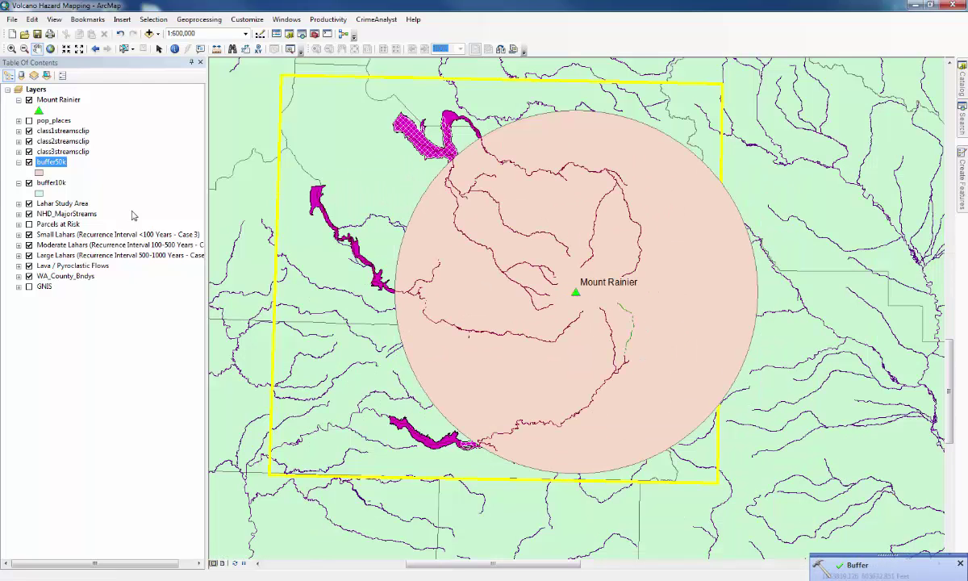
pyautogui.moveTo(51, 183); pyautogui.dragTo(58, 161)
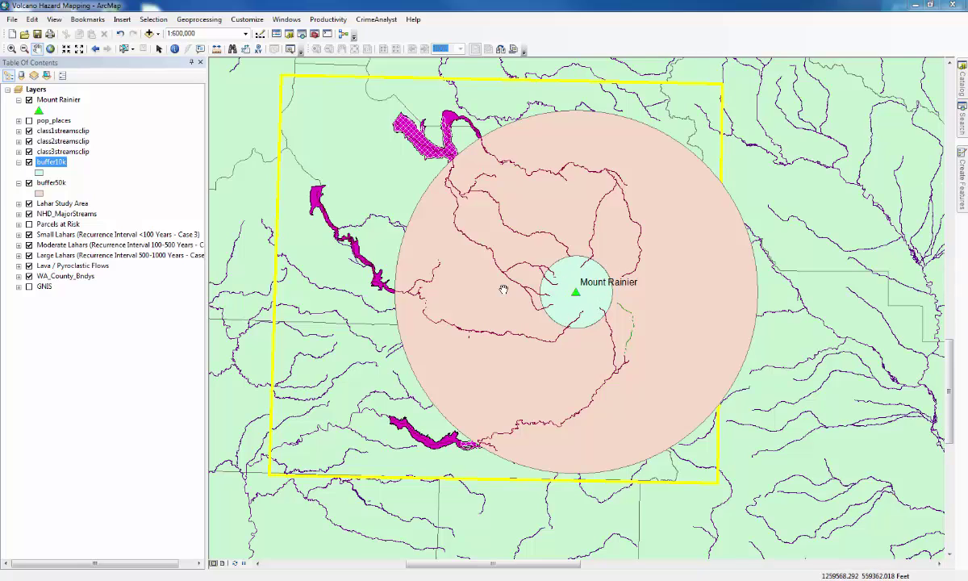
# Step: Open the buffer10k attribute table and add a Long Integer field named Area
pyautogui.rightClick(54, 167)
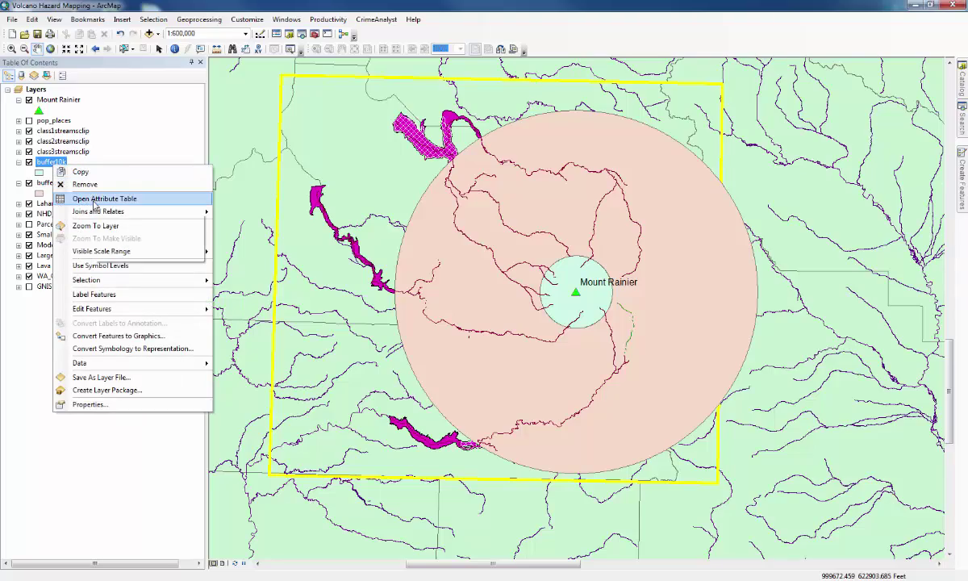
pyautogui.click(97, 198)
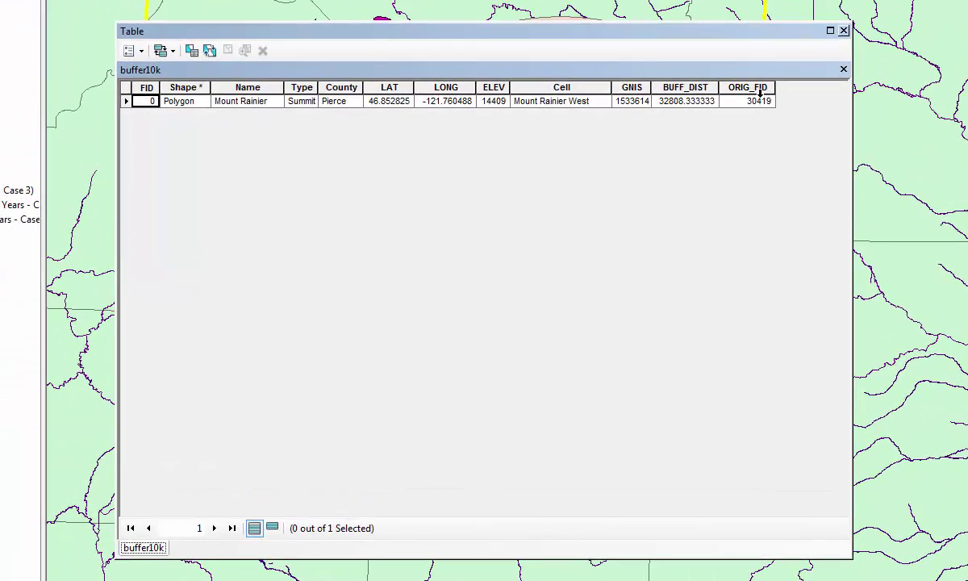
pyautogui.click(142, 50)
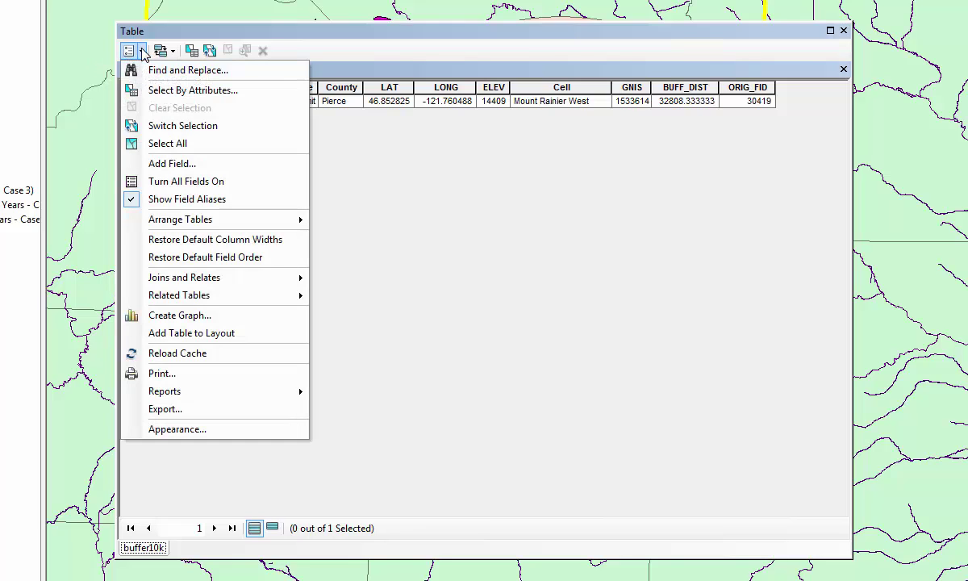
pyautogui.click(182, 164)
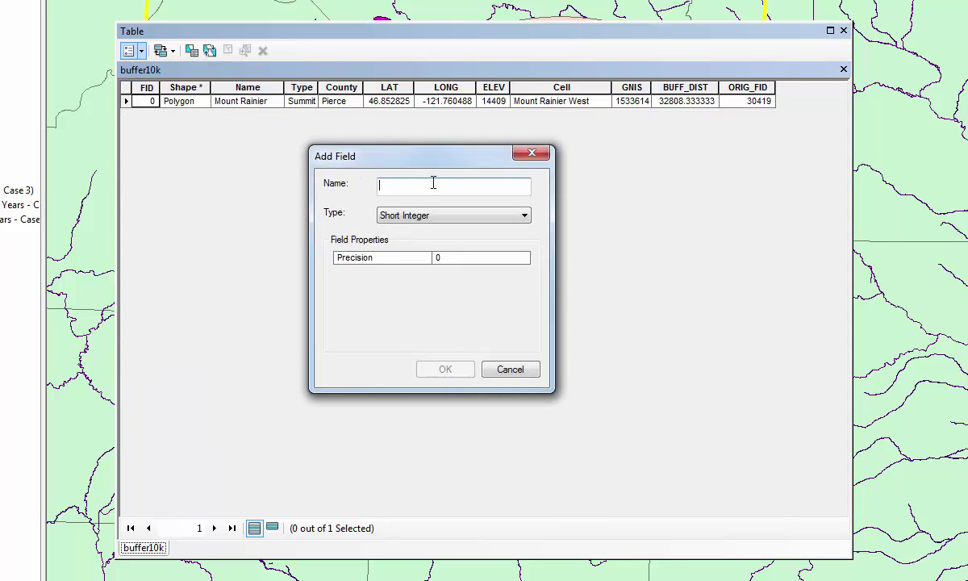
pyautogui.write('Area')
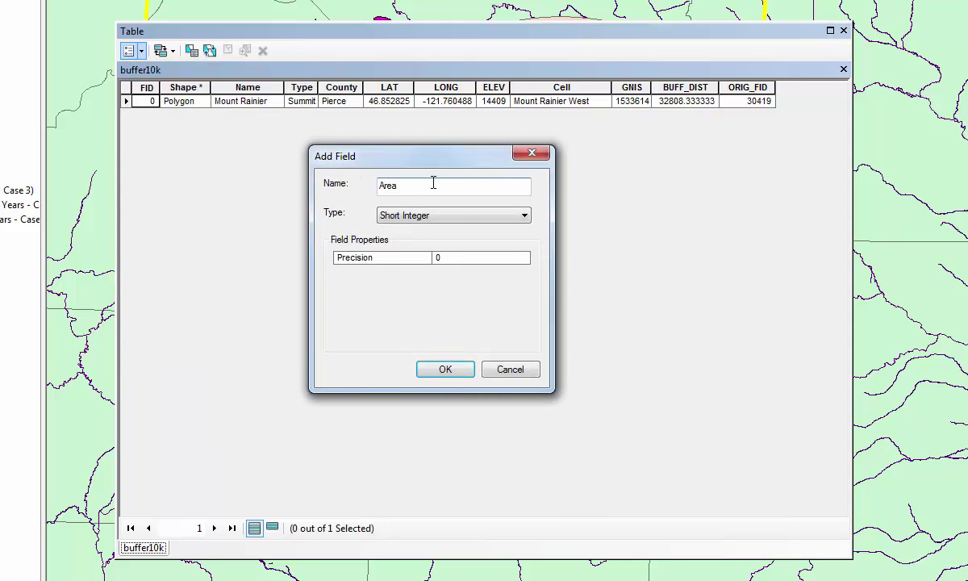
pyautogui.click(476, 222)
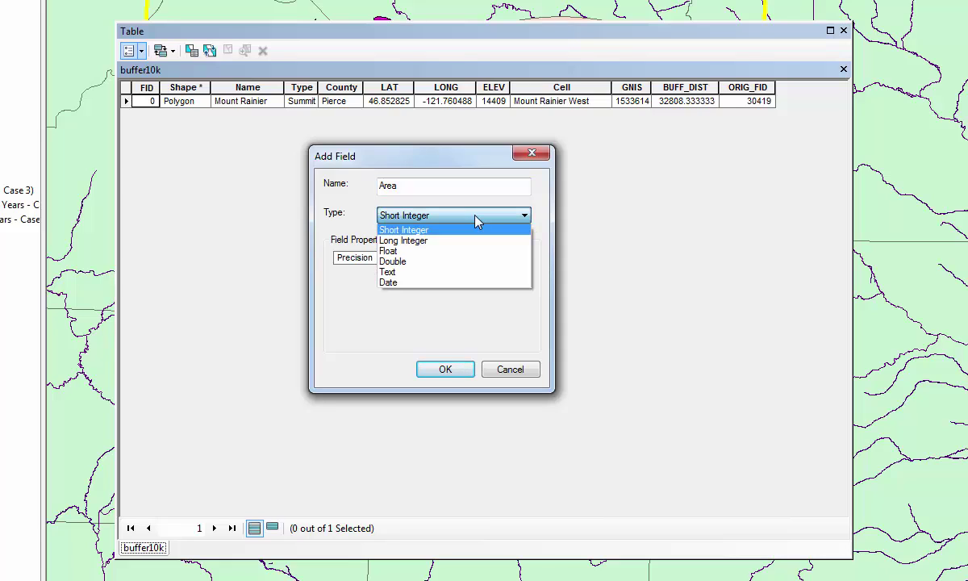
pyautogui.click(475, 241)
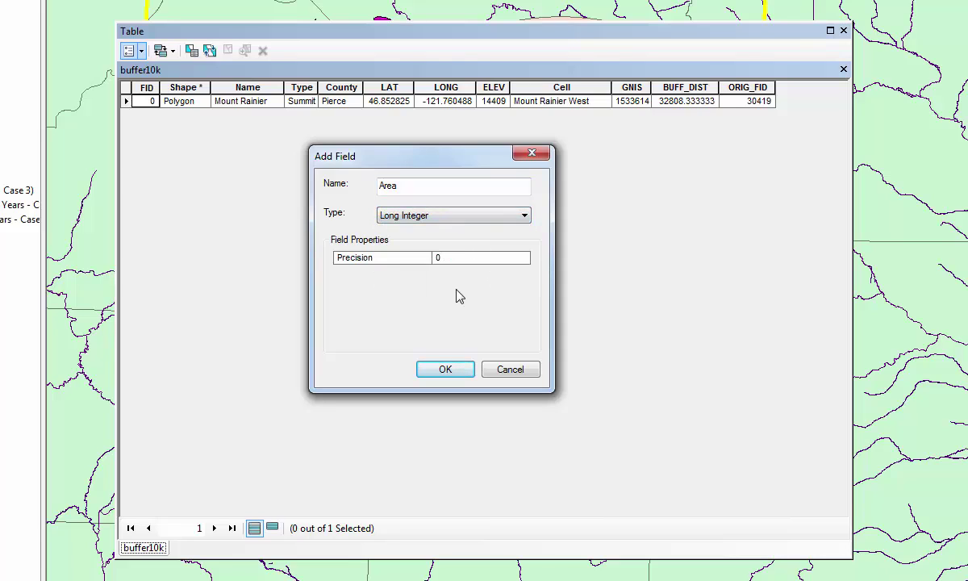
pyautogui.click(449, 371)
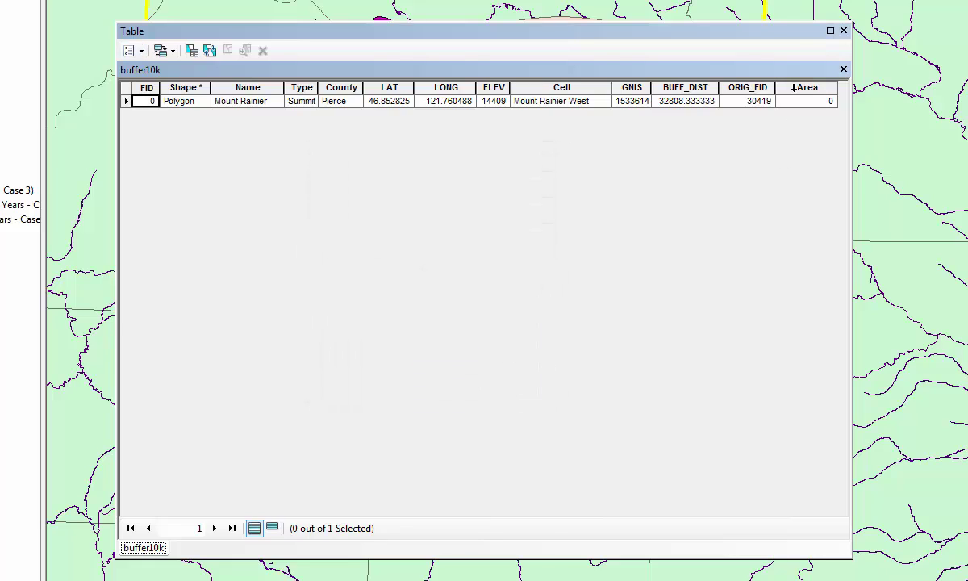
# Step: Calculate geometry for the buffer10k Area field in Square Kilometers, giving 314
pyautogui.rightClick(793, 87)
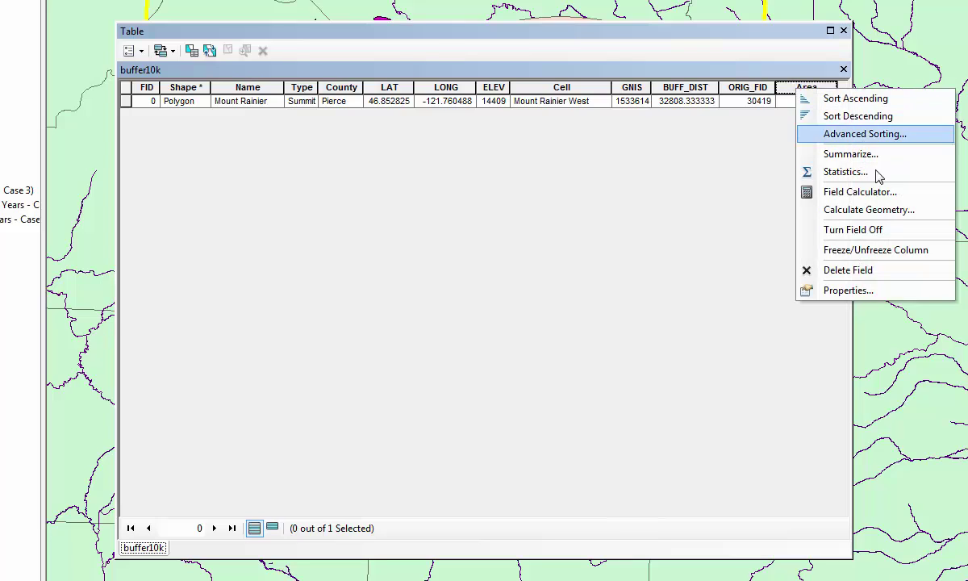
pyautogui.click(868, 210)
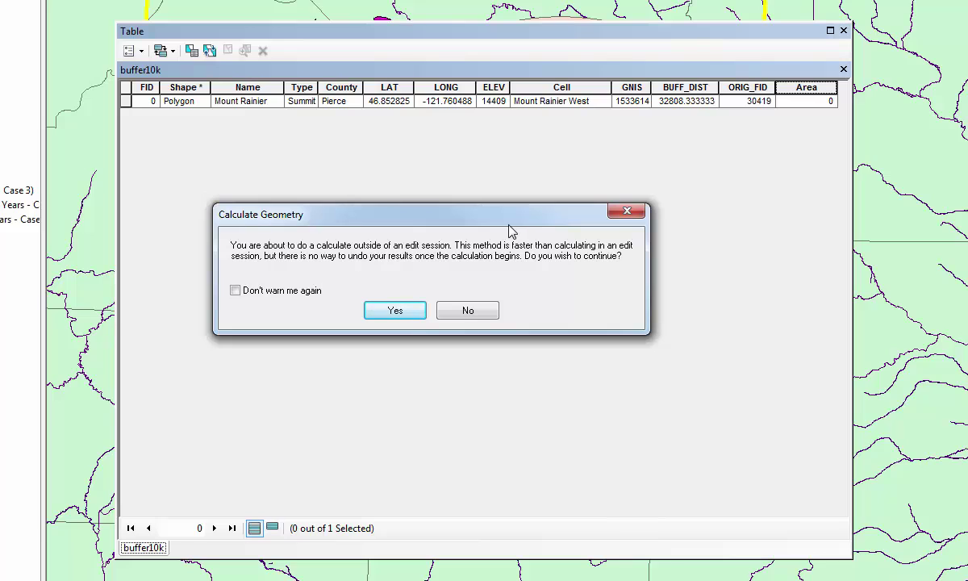
pyautogui.click(395, 310)
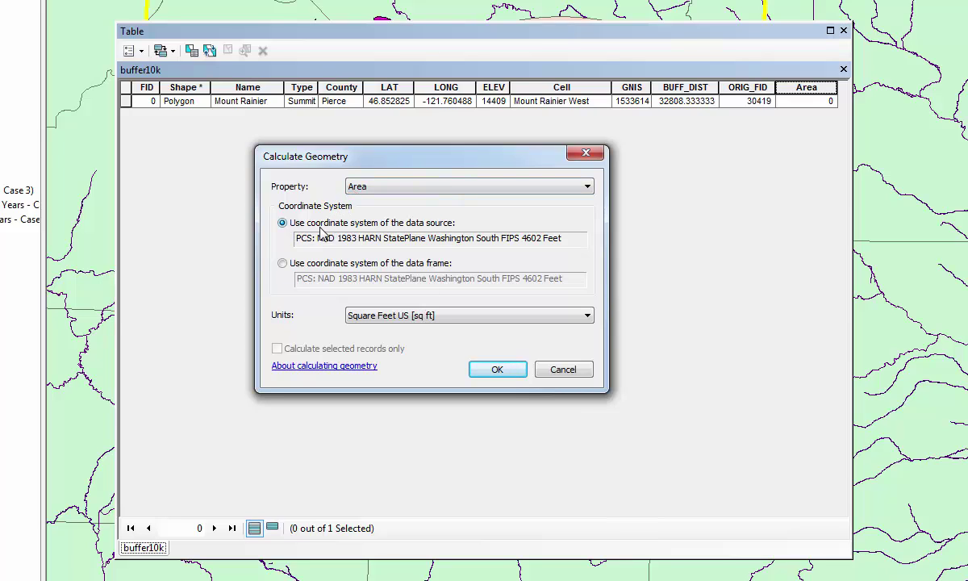
pyautogui.click(429, 318)
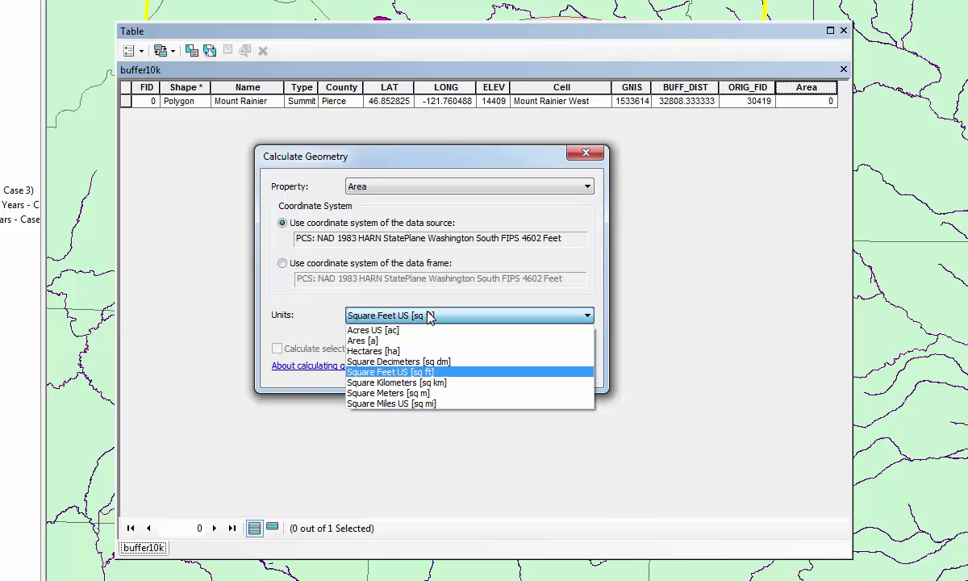
pyautogui.click(438, 384)
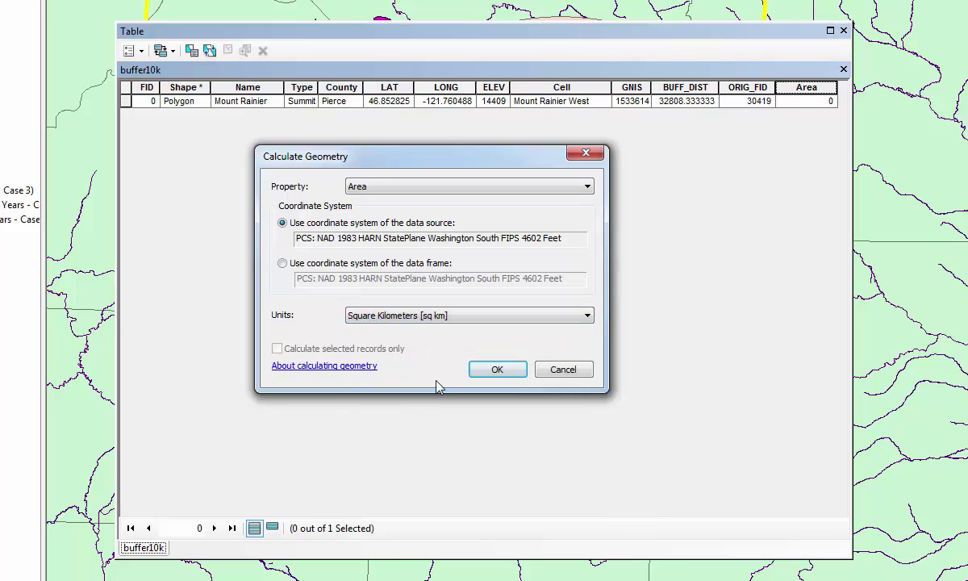
pyautogui.click(496, 371)
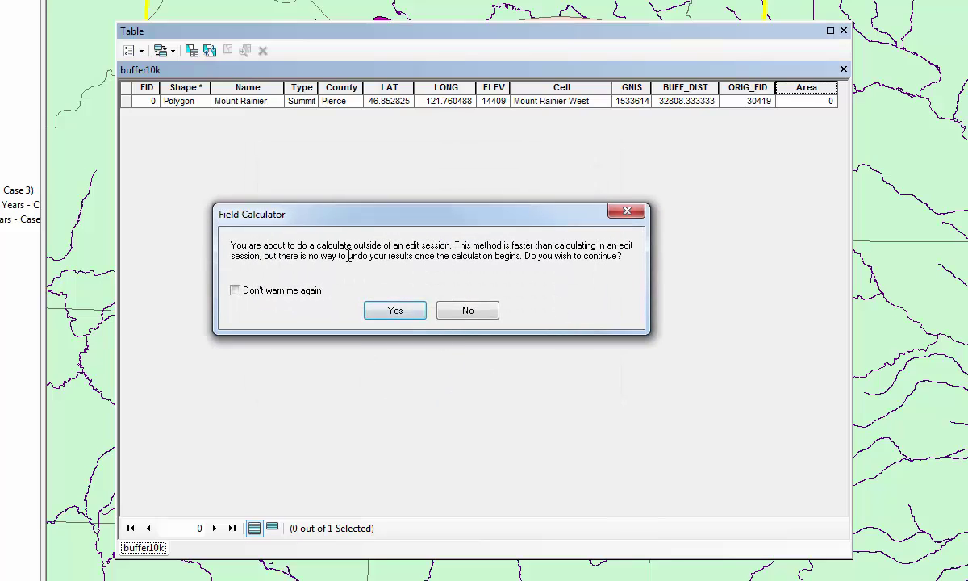
pyautogui.click(388, 314)
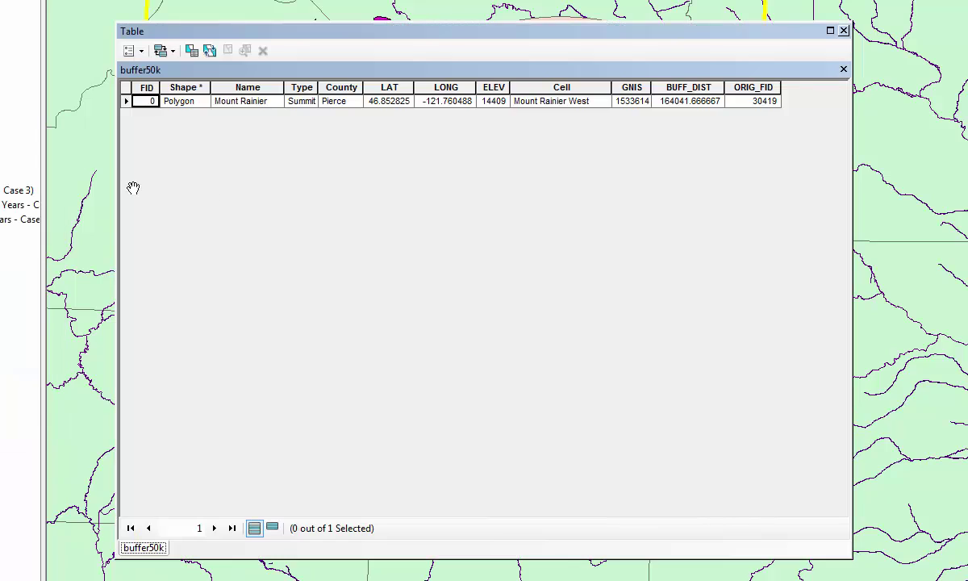
# Step: Add a Long Integer field named Area to the buffer50k attribute table
pyautogui.click(131, 50)
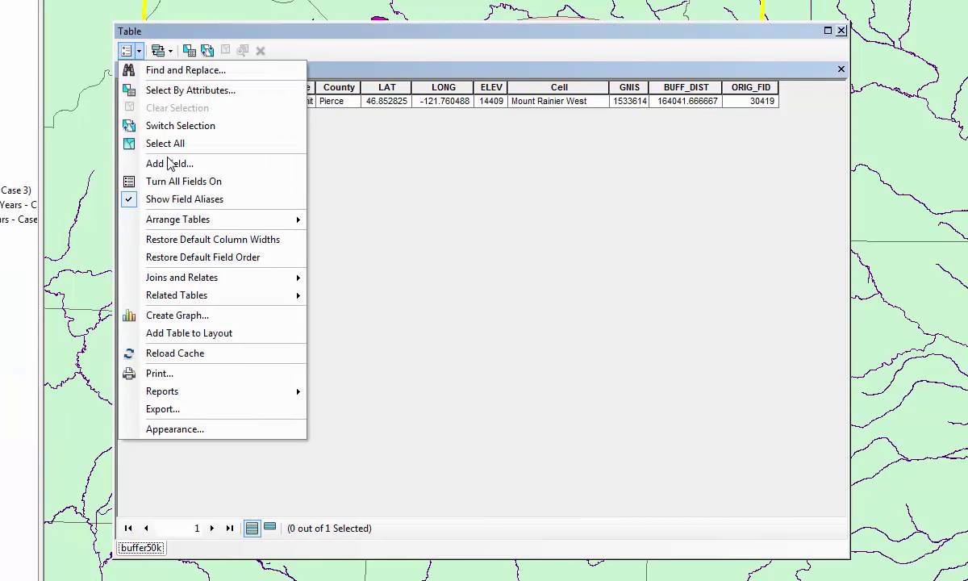
pyautogui.click(165, 163)
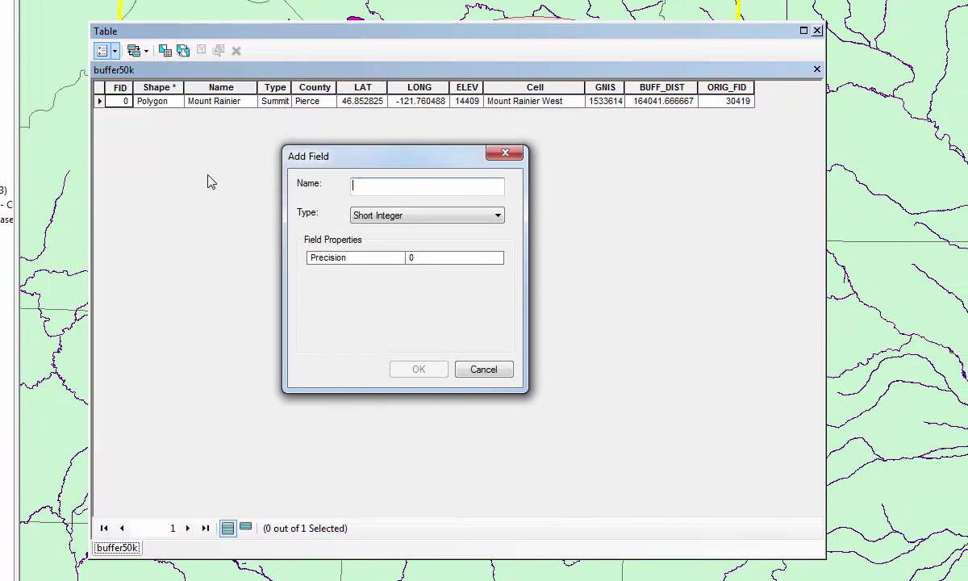
pyautogui.write('a')
pyautogui.press('BackSpace')
pyautogui.write('Area')
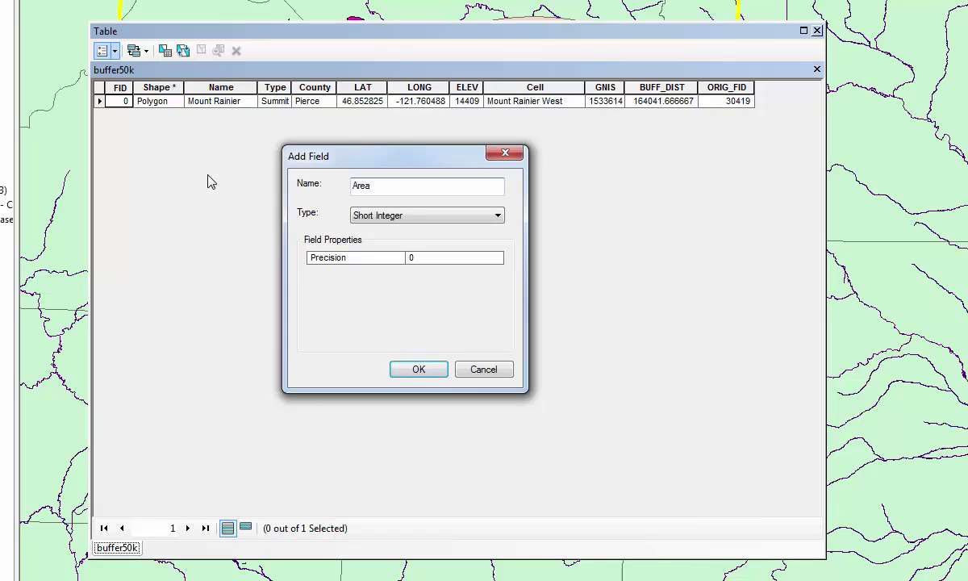
pyautogui.click(359, 215)
pyautogui.click(367, 237)
pyautogui.click(421, 369)
# Step: Calculate geometry for the buffer50k Area field in Square Kilometers, giving 7854
pyautogui.rightClick(791, 87)
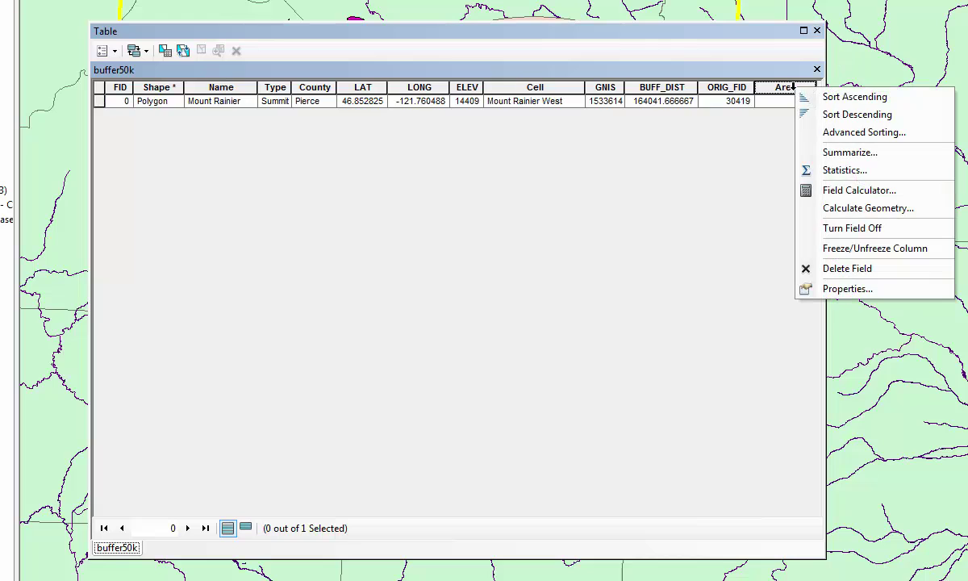
pyautogui.click(857, 208)
pyautogui.click(373, 311)
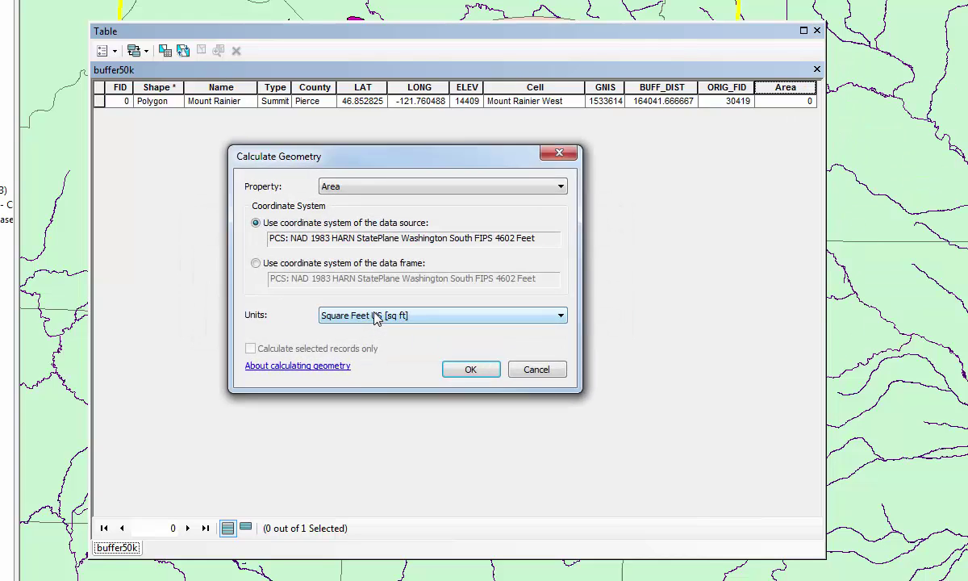
pyautogui.click(390, 317)
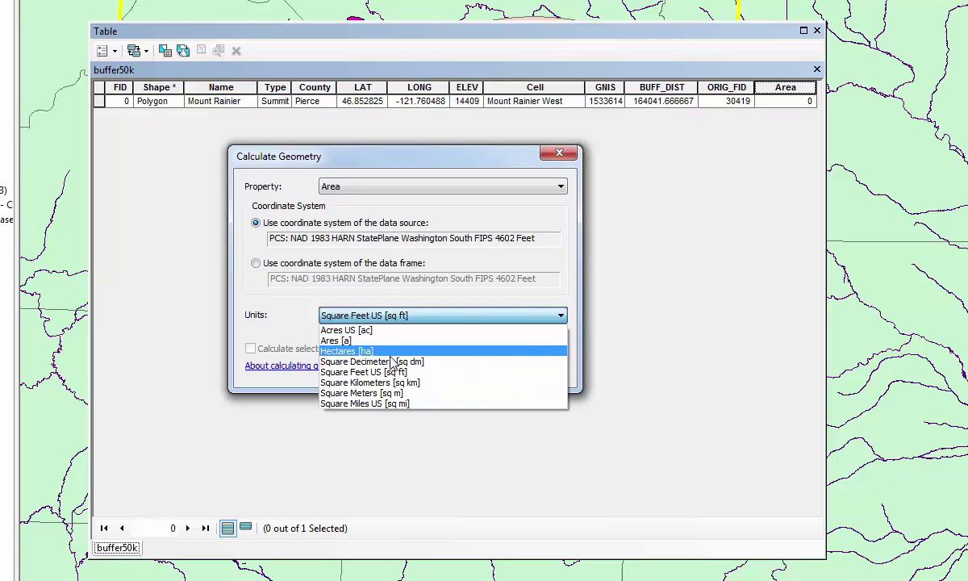
pyautogui.click(378, 382)
pyautogui.click(462, 369)
pyautogui.click(380, 311)
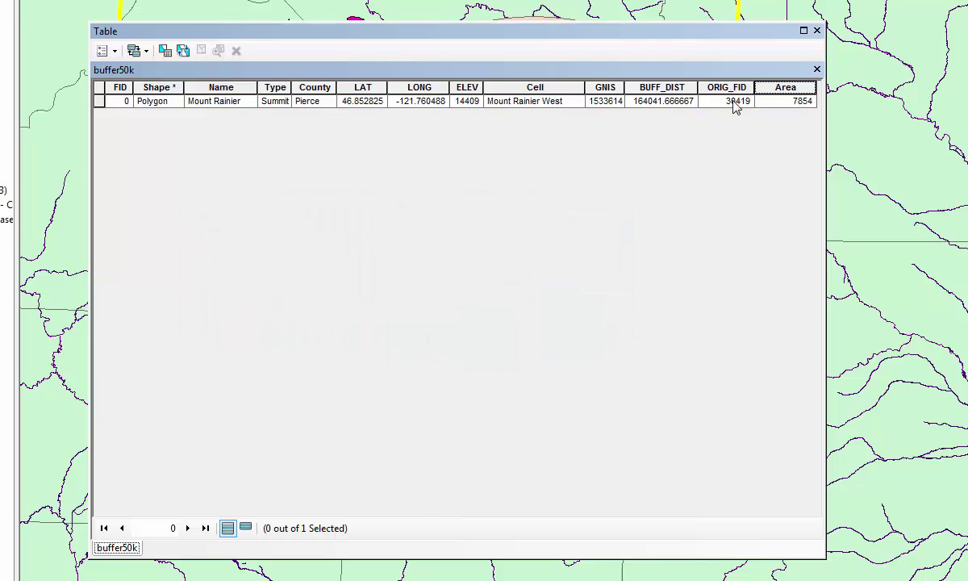
# Step: Close the attribute table, show pop_places, and start a Clip with pop_places.shp as input features
pyautogui.click(816, 30)
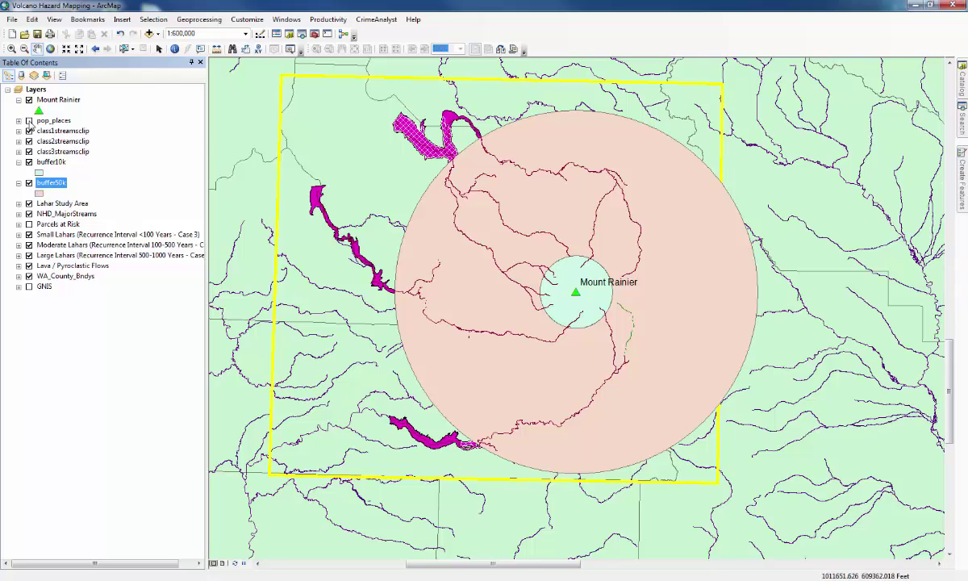
pyautogui.click(29, 121)
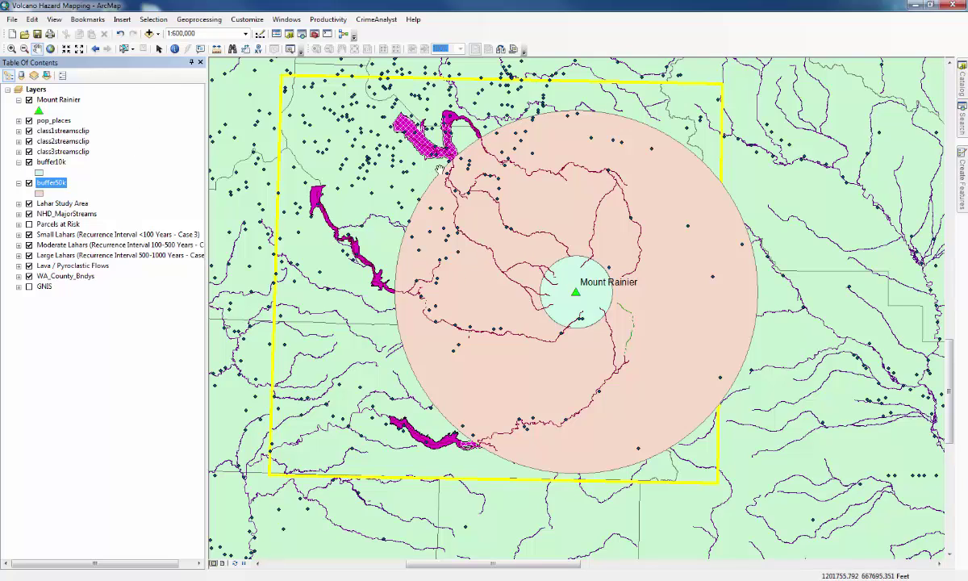
pyautogui.click(200, 19)
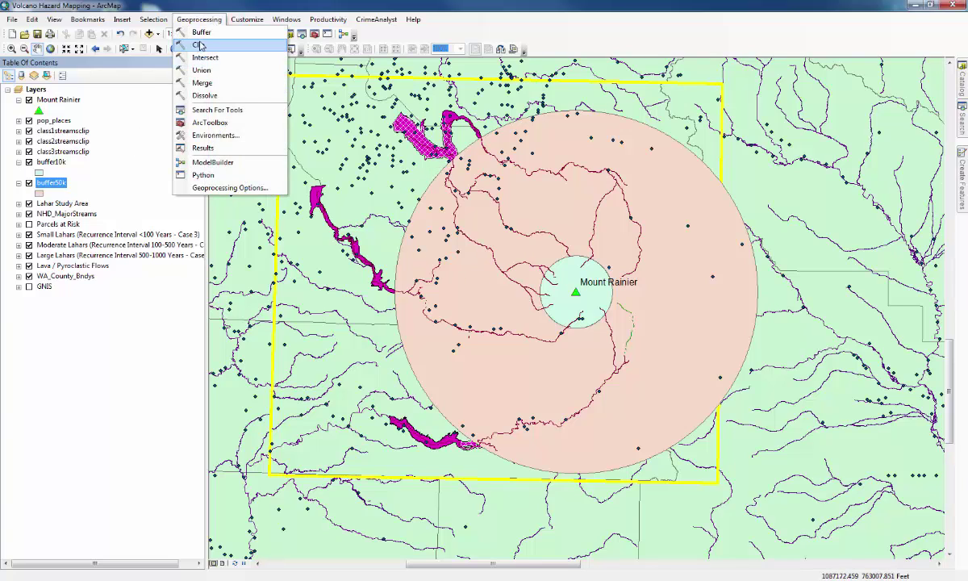
pyautogui.click(199, 45)
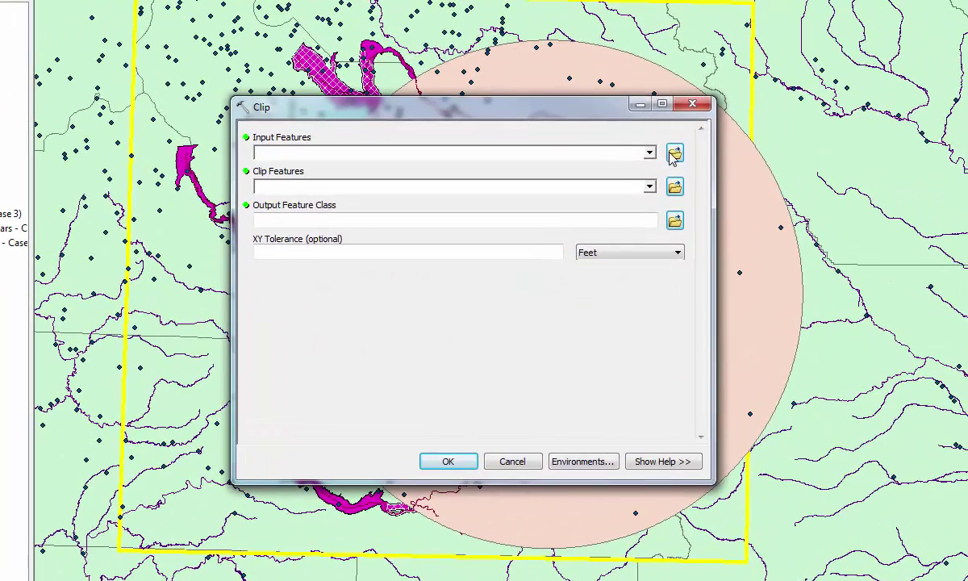
pyautogui.click(674, 154)
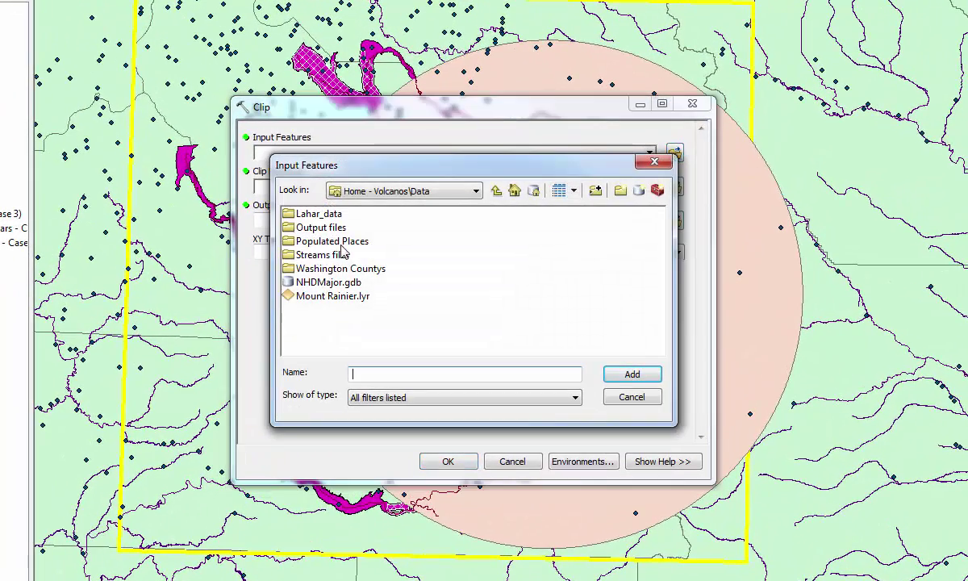
pyautogui.doubleClick(342, 243)
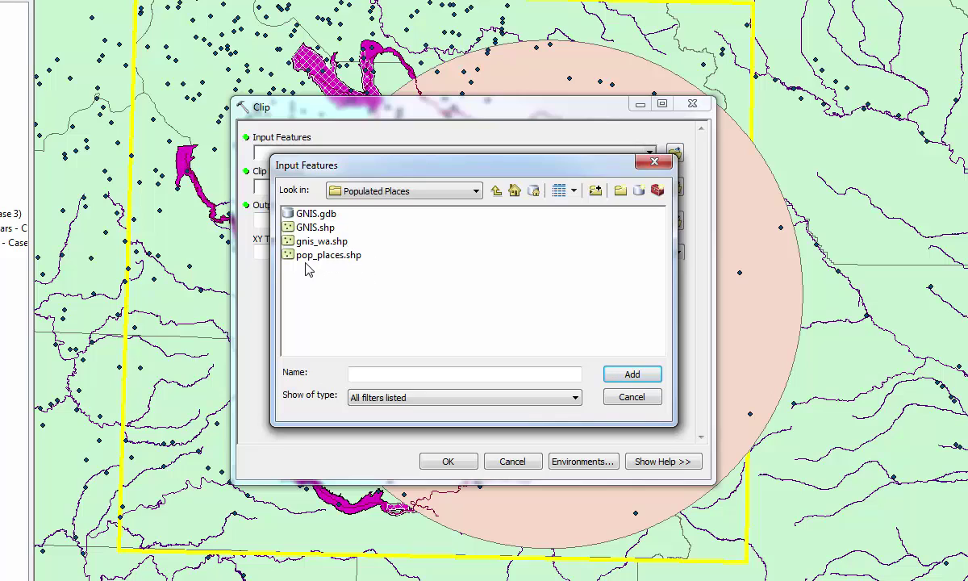
pyautogui.click(324, 256)
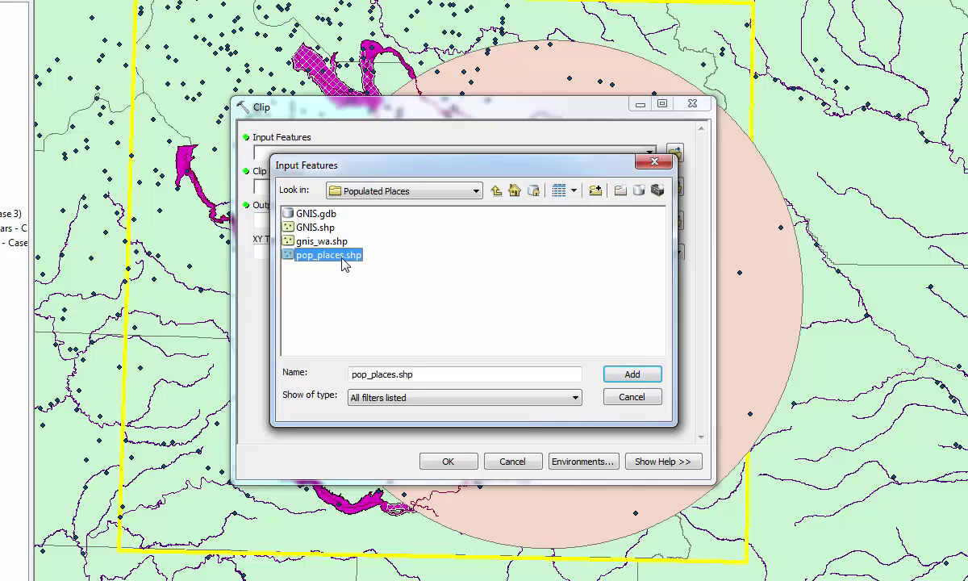
pyautogui.click(629, 374)
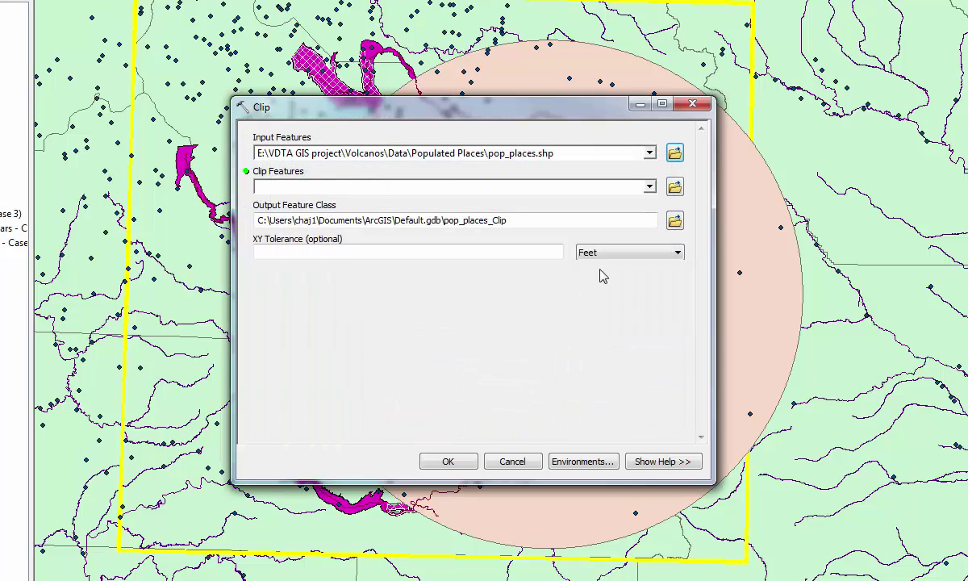
# Step: Clip to buffer10k.shp from Output files and save the result as popplacesbuffer10
pyautogui.click(674, 186)
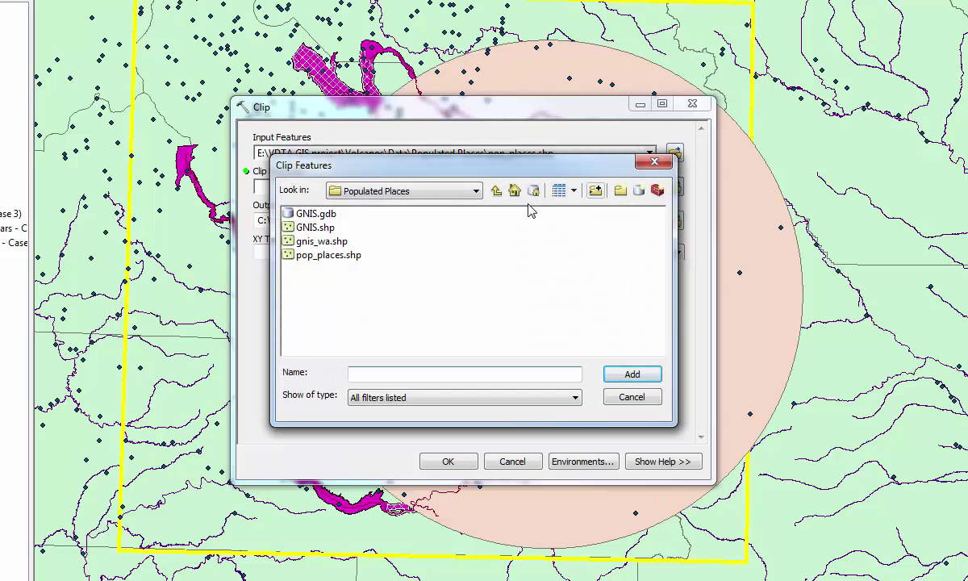
pyautogui.click(496, 190)
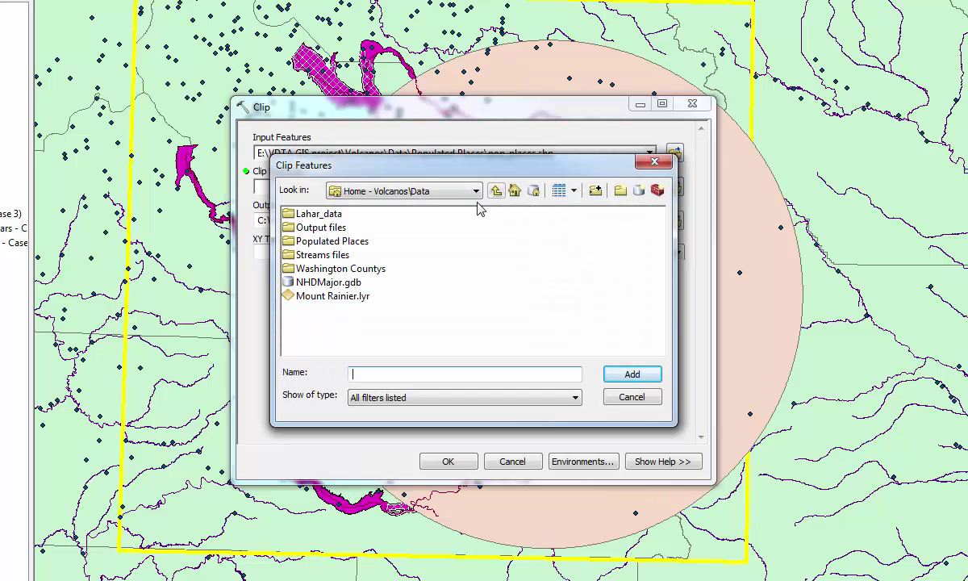
pyautogui.doubleClick(308, 228)
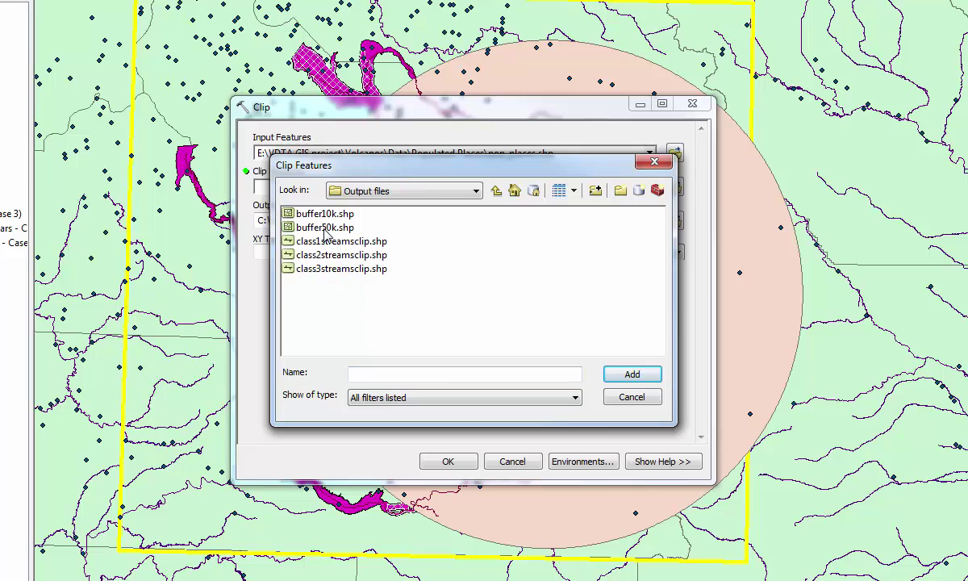
pyautogui.click(343, 217)
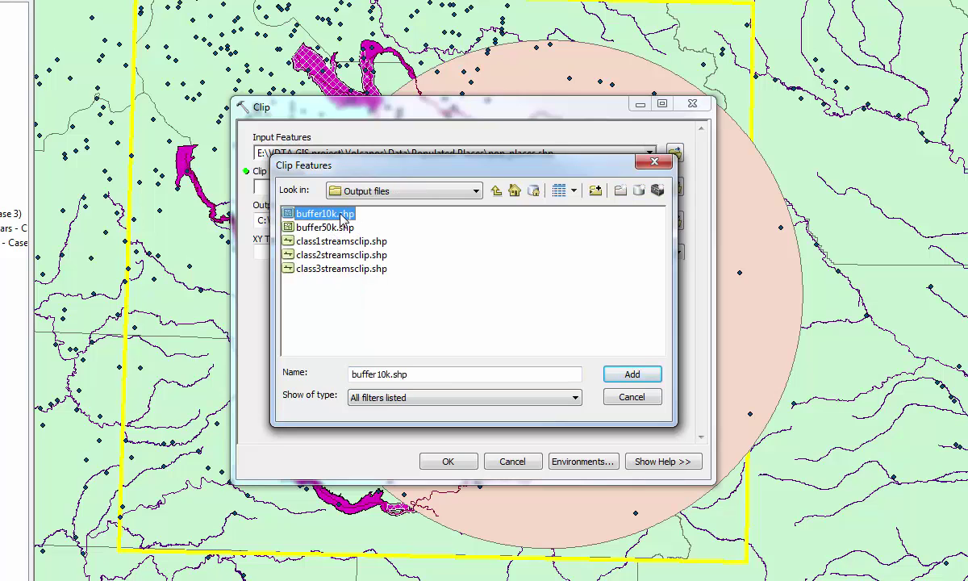
pyautogui.click(641, 377)
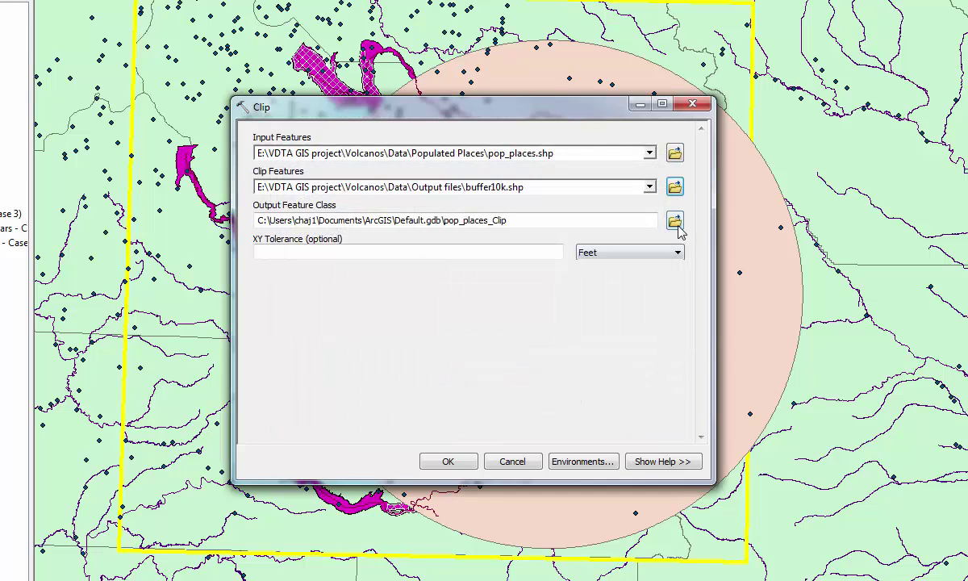
pyautogui.click(675, 223)
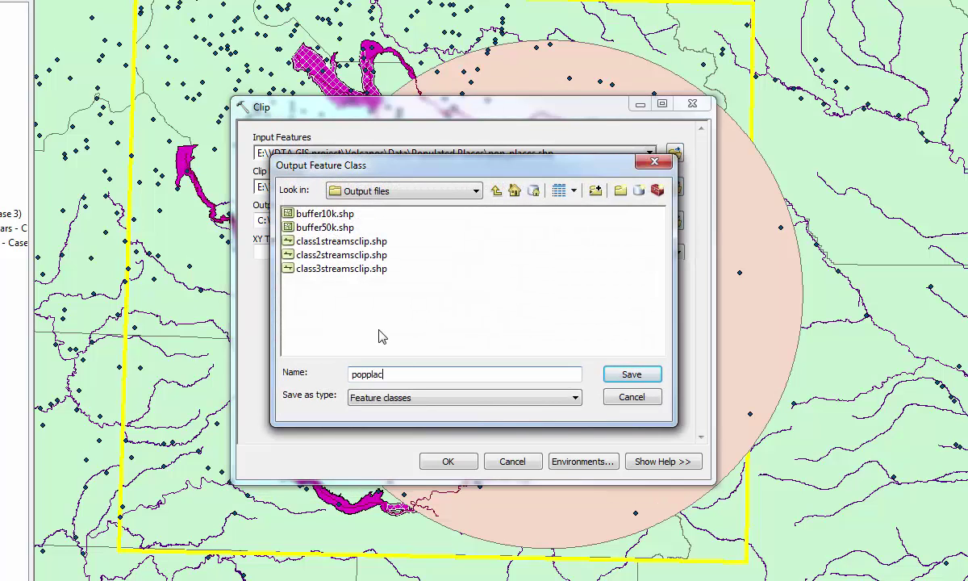
pyautogui.write('popplacesbuffer10')
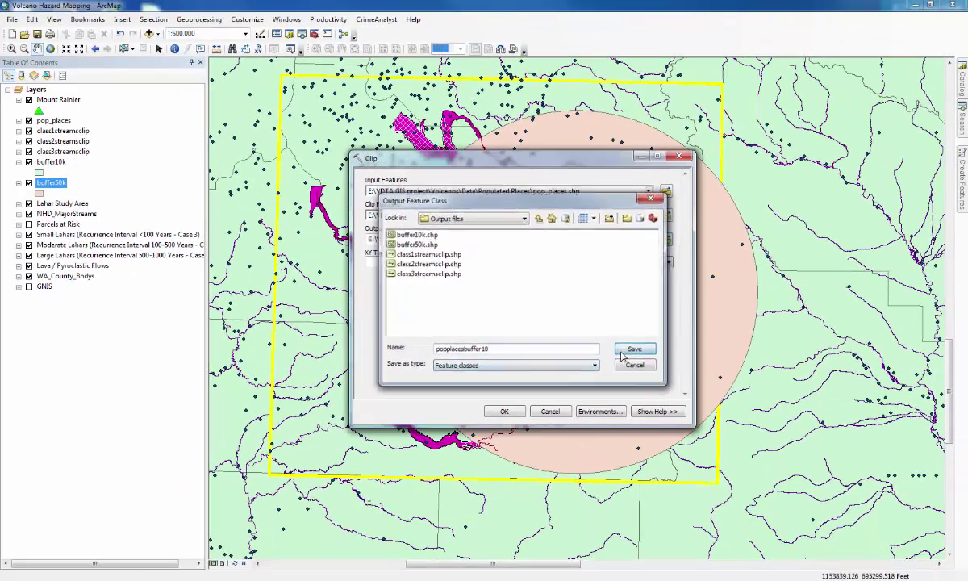
pyautogui.click(615, 376)
pyautogui.click(508, 411)
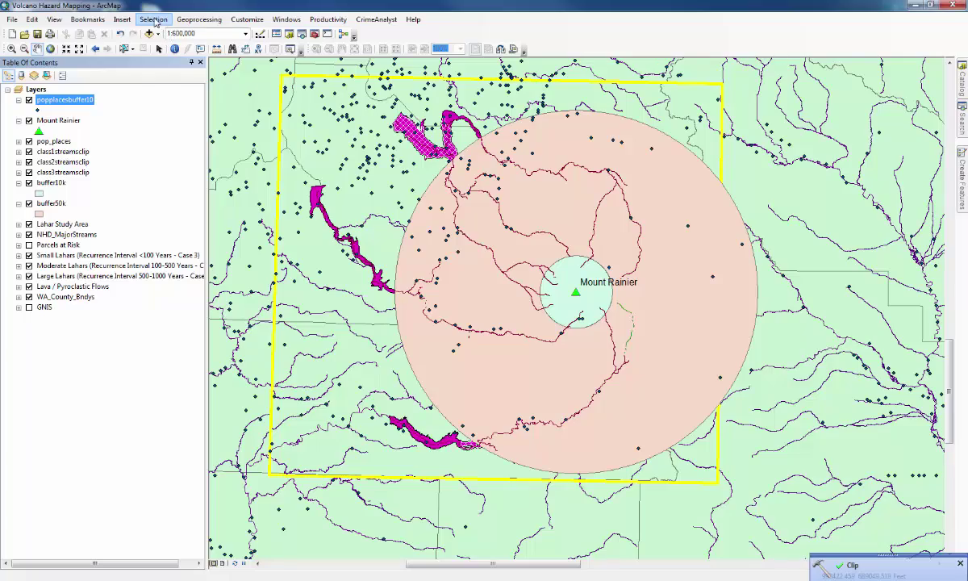
# Step: Start another Clip with pop_places.shp from the Populated Places folder as input features
pyautogui.click(200, 19)
pyautogui.click(184, 31)
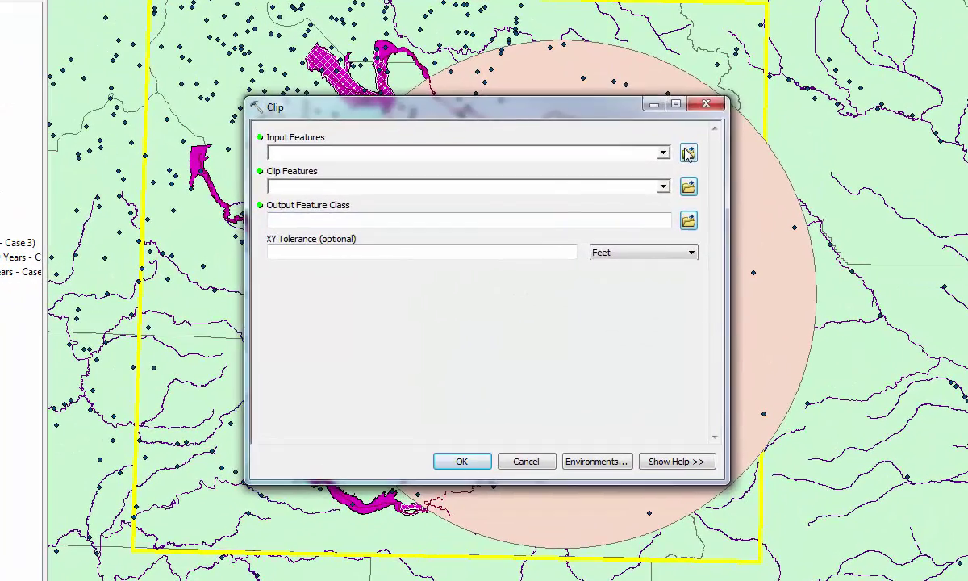
pyautogui.click(669, 188)
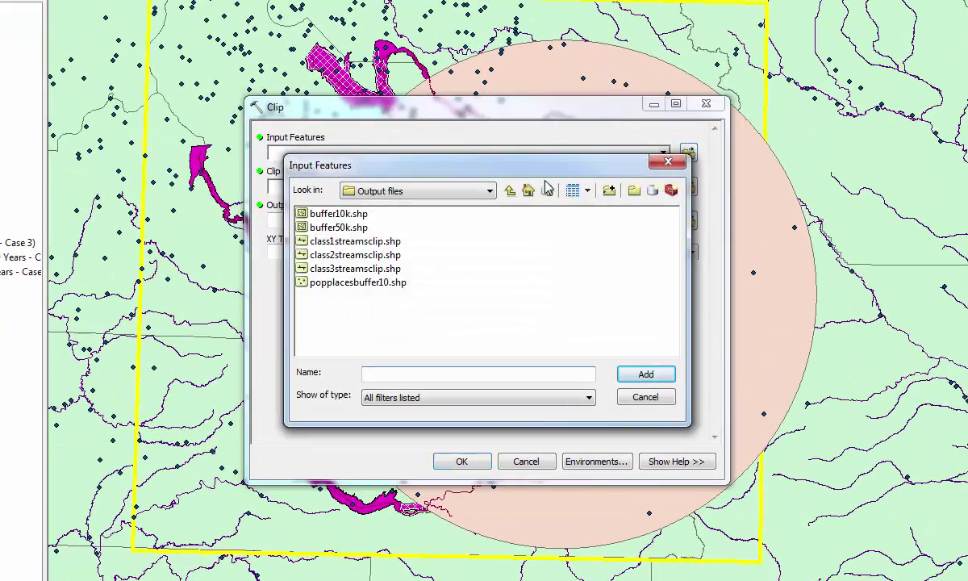
pyautogui.click(508, 190)
pyautogui.doubleClick(355, 241)
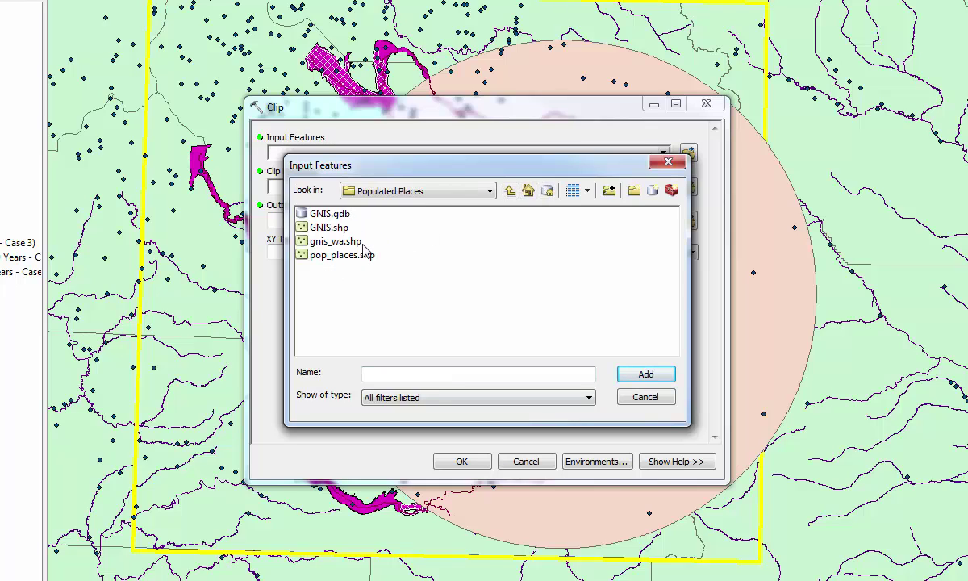
pyautogui.doubleClick(338, 254)
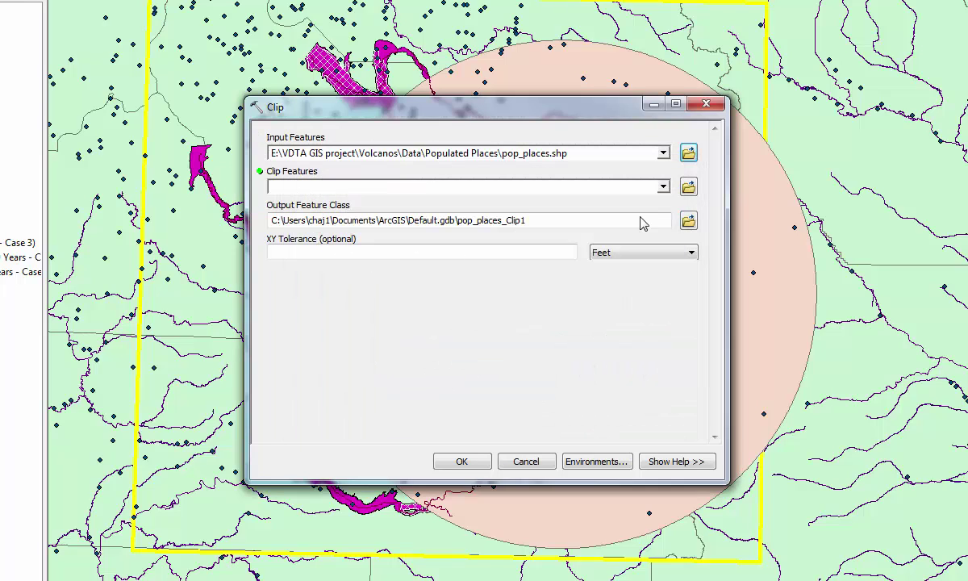
# Step: Use buffer50k.shp as the clip boundary and save the output as popplacesbuffer50
pyautogui.click(688, 188)
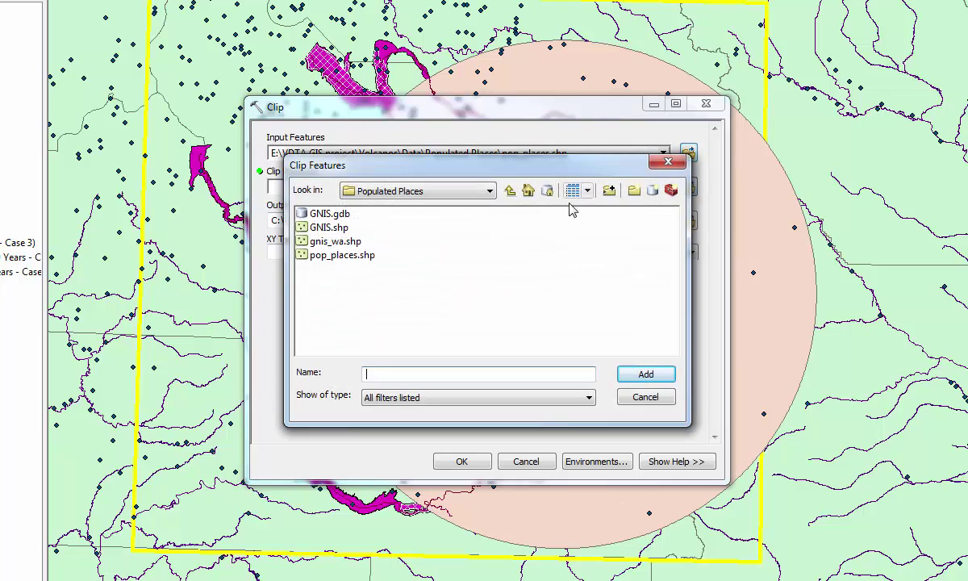
pyautogui.click(509, 191)
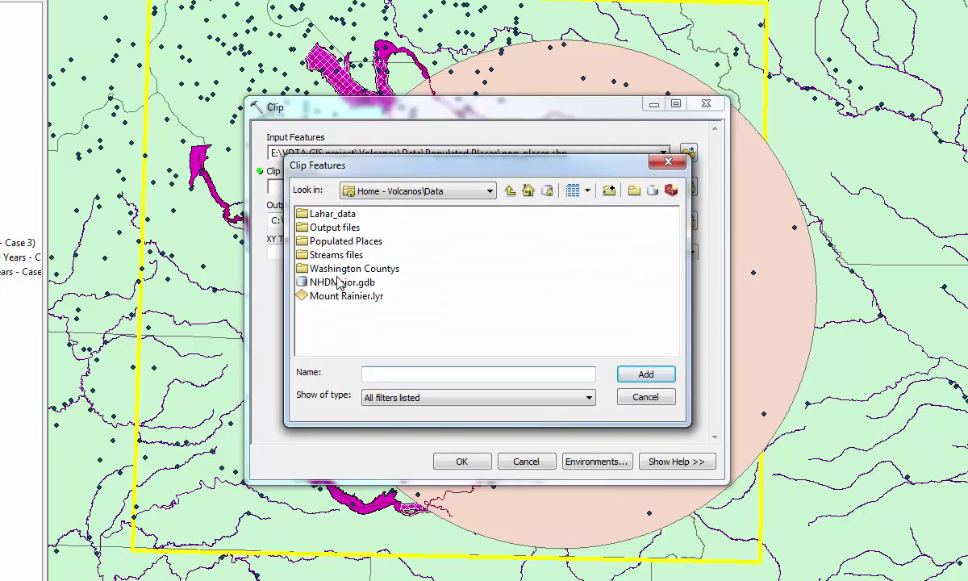
pyautogui.doubleClick(334, 227)
pyautogui.doubleClick(334, 229)
pyautogui.click(688, 220)
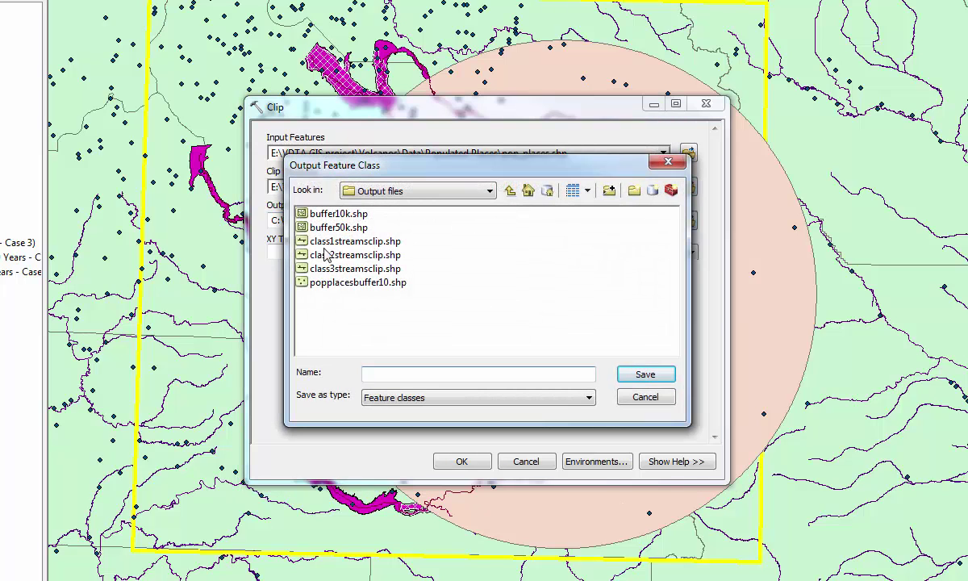
pyautogui.click(339, 283)
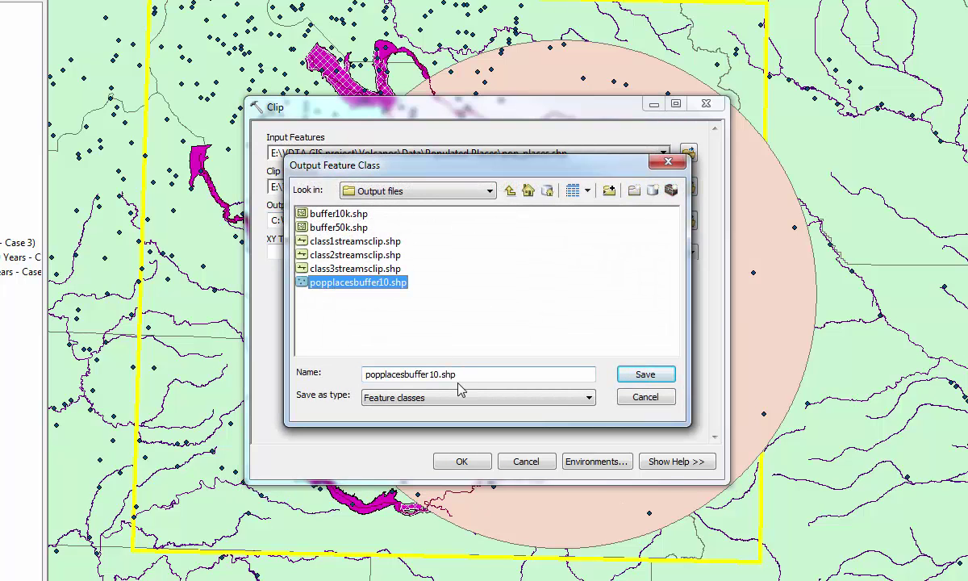
pyautogui.click(433, 374)
pyautogui.press('BackSpace')
pyautogui.write('5')
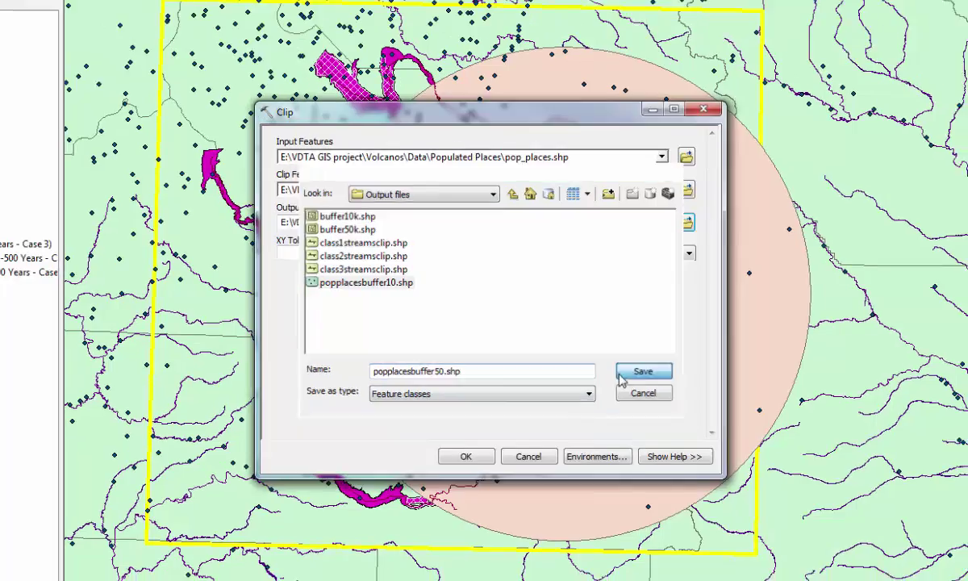
pyautogui.click(642, 375)
pyautogui.click(461, 461)
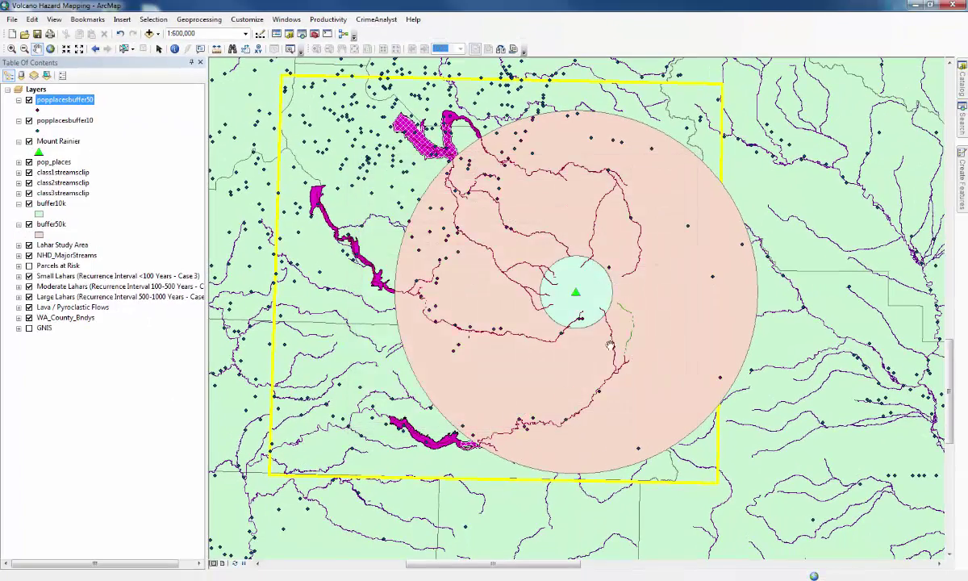
# Step: Hide pop_places and review the 77 records in the popplacesbuffer50 attribute table
pyautogui.click(29, 162)
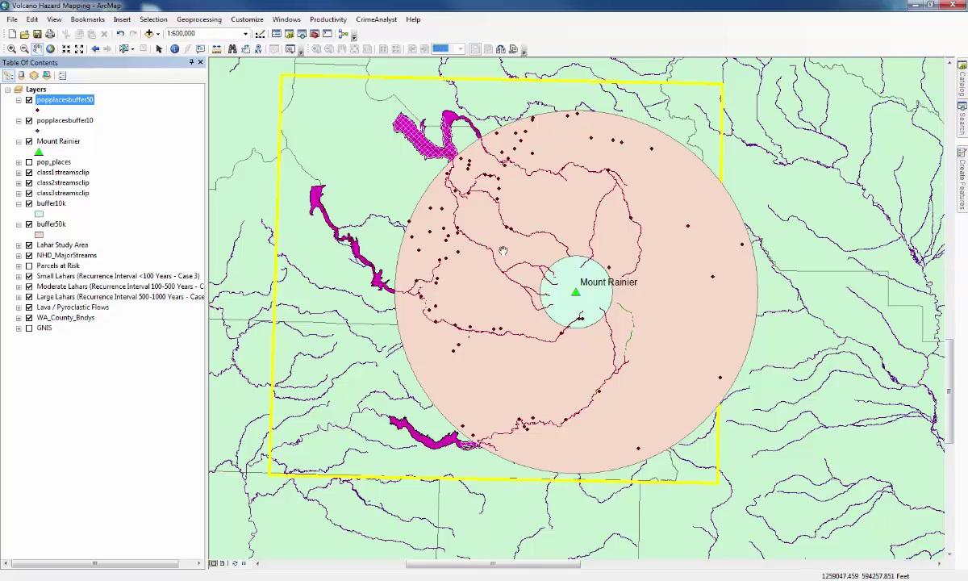
pyautogui.rightClick(73, 103)
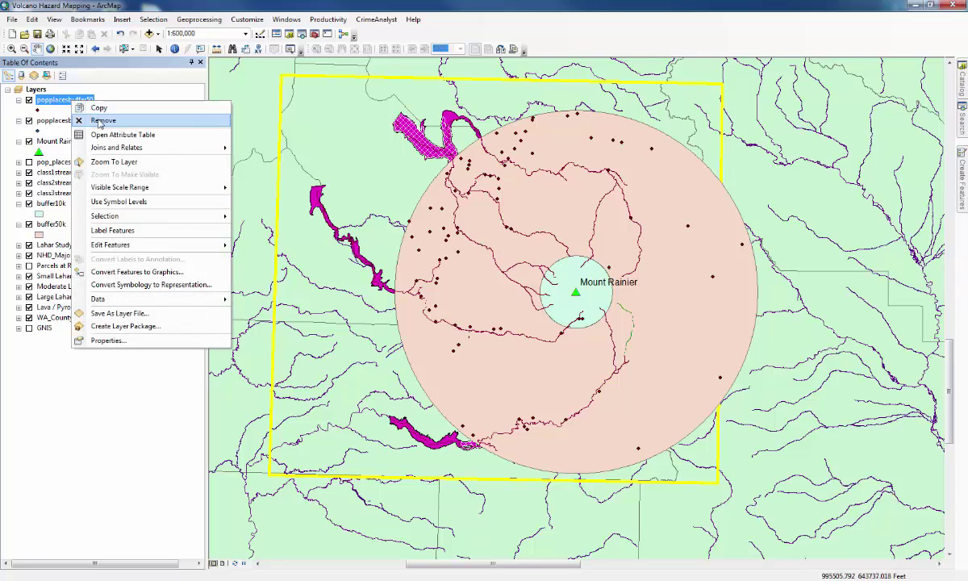
pyautogui.click(100, 134)
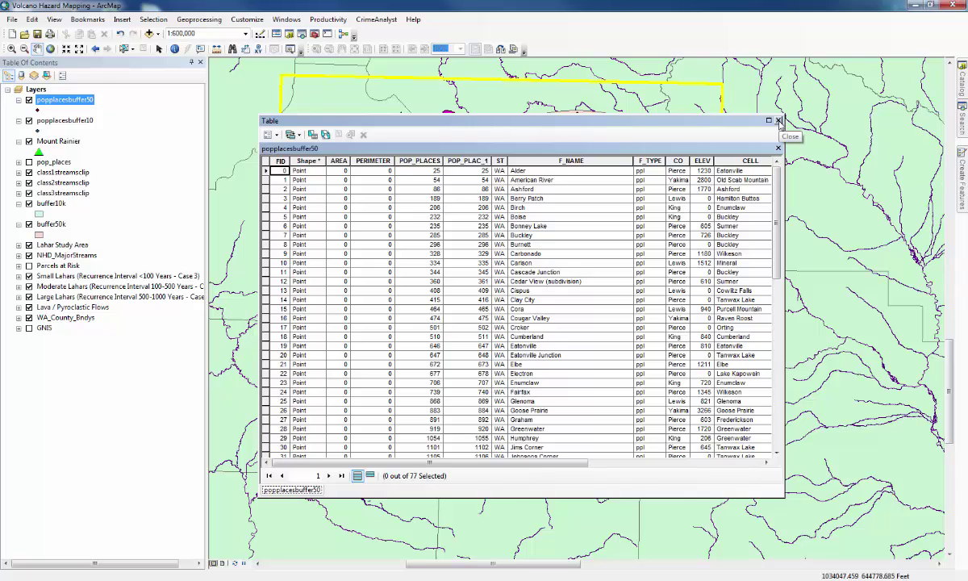
pyautogui.click(778, 121)
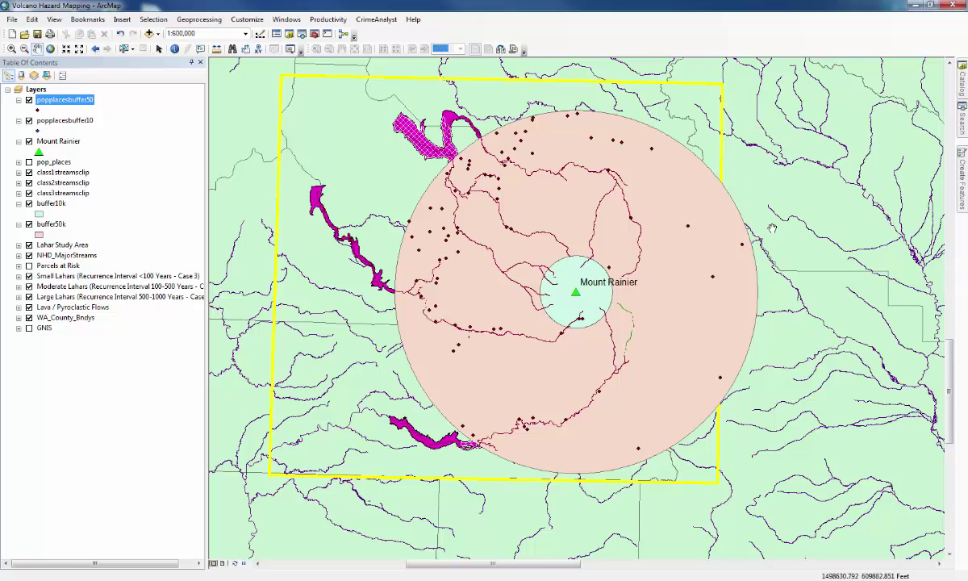
# Step: Hide both popplacesbuffer layers, the streamsclip layers, and the buffer10k and buffer50k rings
pyautogui.moveTo(772, 224); pyautogui.dragTo(794, 216)
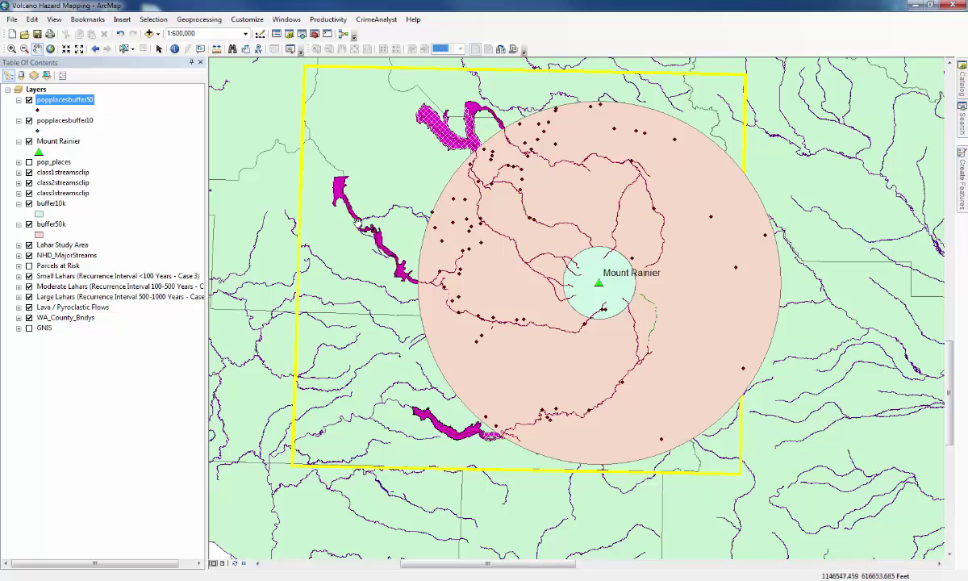
pyautogui.click(29, 100)
pyautogui.click(29, 120)
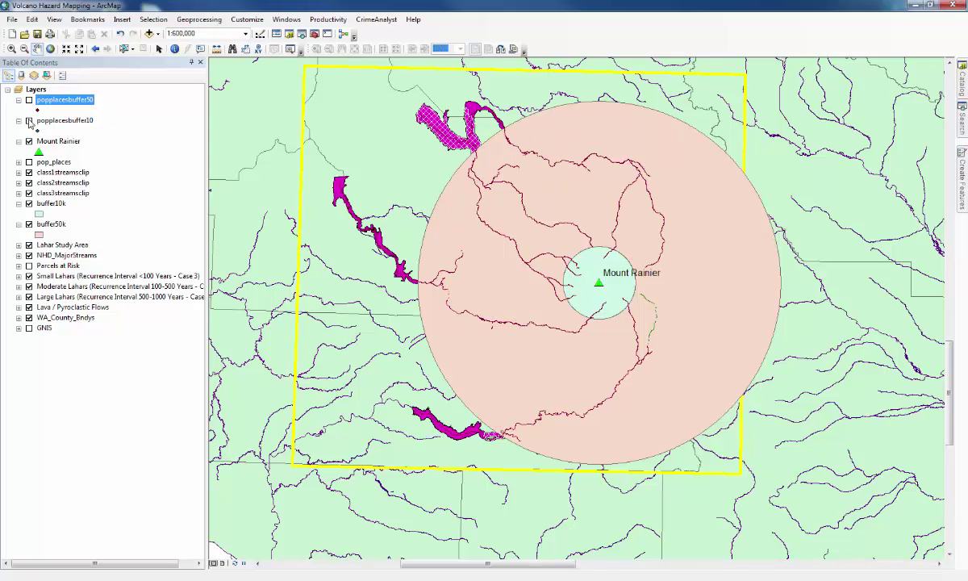
pyautogui.click(29, 172)
pyautogui.click(29, 182)
pyautogui.click(29, 193)
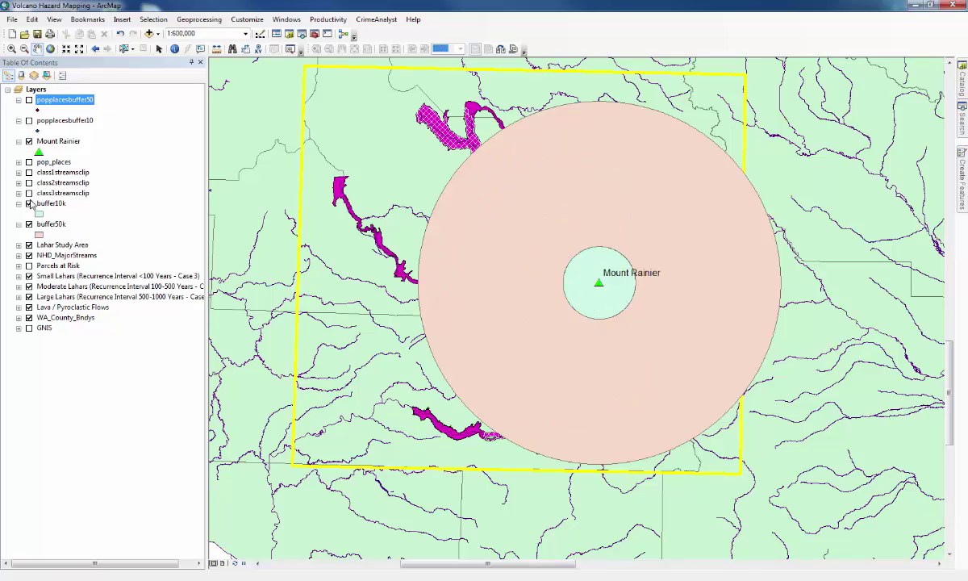
pyautogui.click(29, 225)
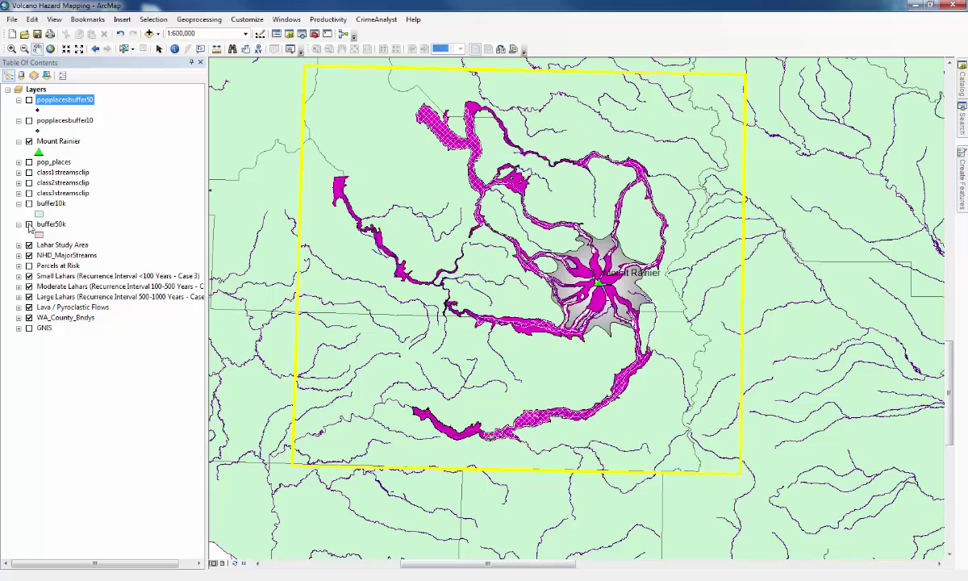
# Step: Turn on Parcels at Risk and zoom in to inspect the dense parcel subdivisions
pyautogui.scroll(4, 187, 286)
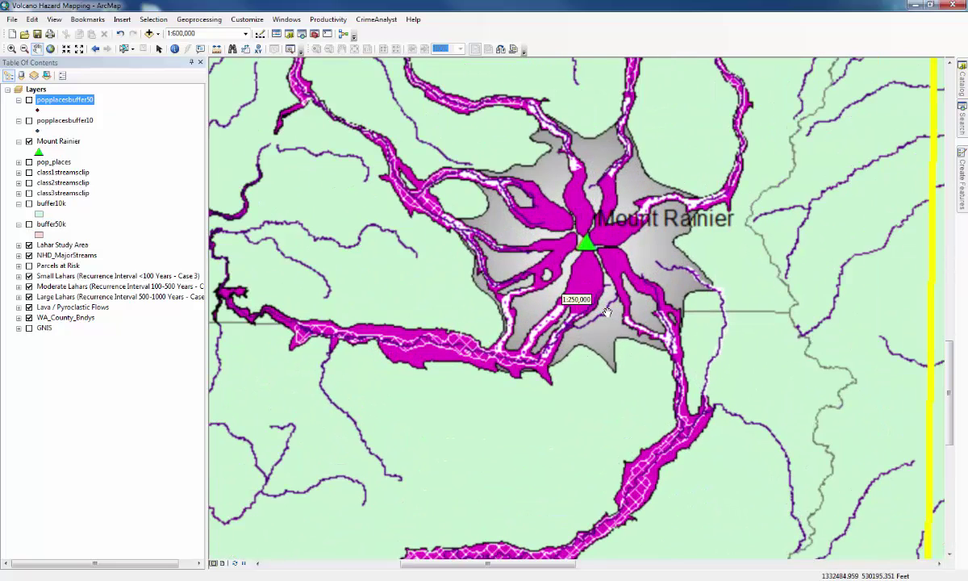
pyautogui.click(29, 265)
pyautogui.scroll(3, 434, 348)
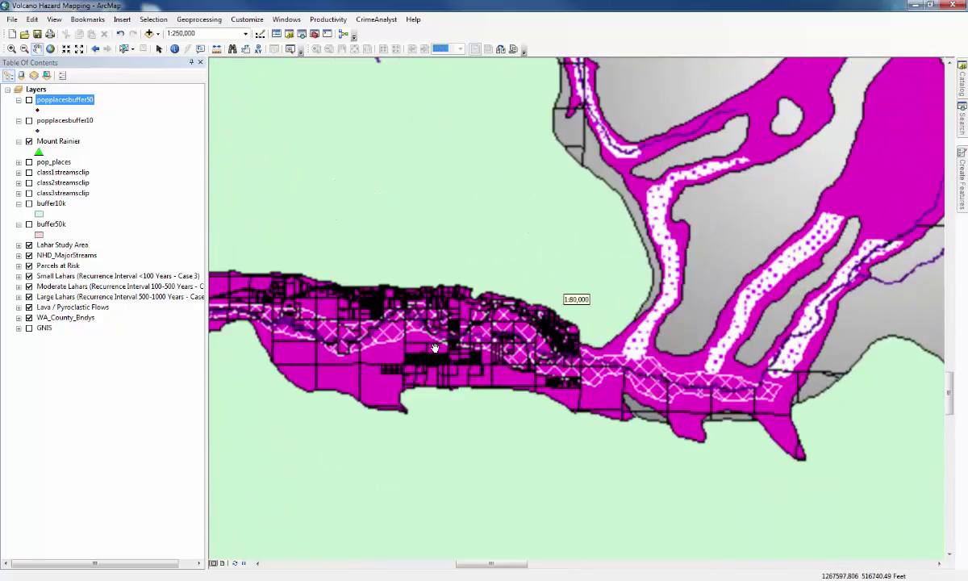
pyautogui.scroll(2, 434, 348)
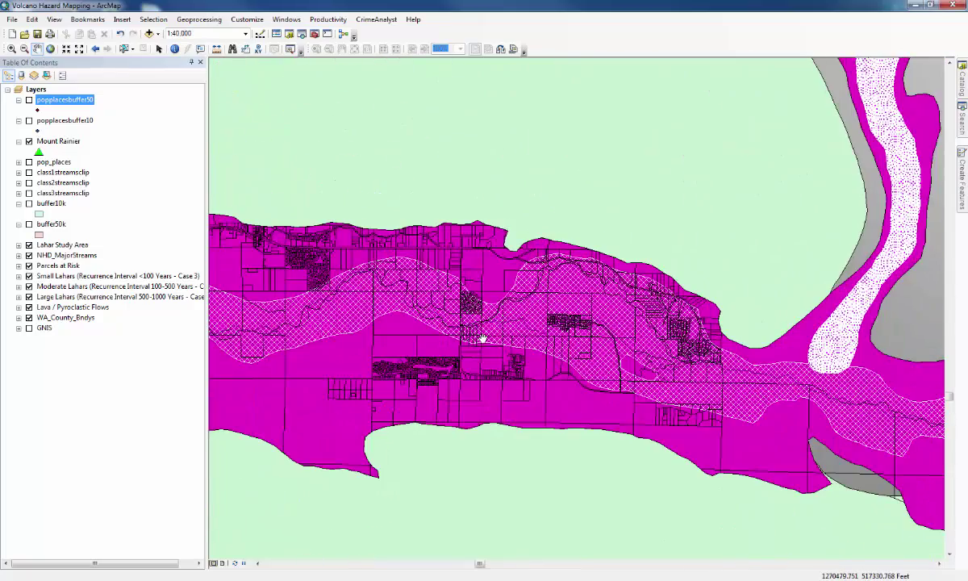
pyautogui.scroll(2, 452, 317)
pyautogui.moveTo(473, 318); pyautogui.dragTo(588, 240)
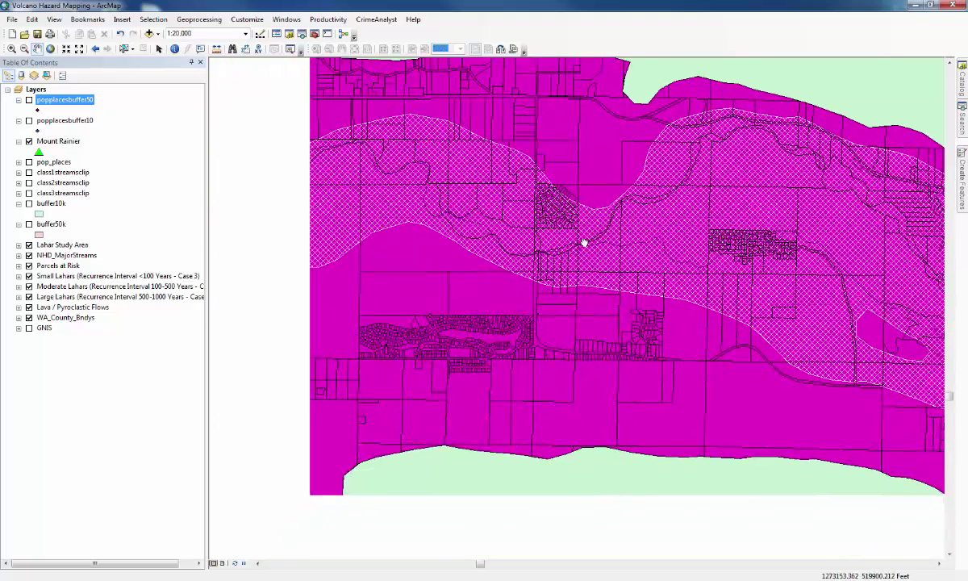
pyautogui.scroll(3, 448, 342)
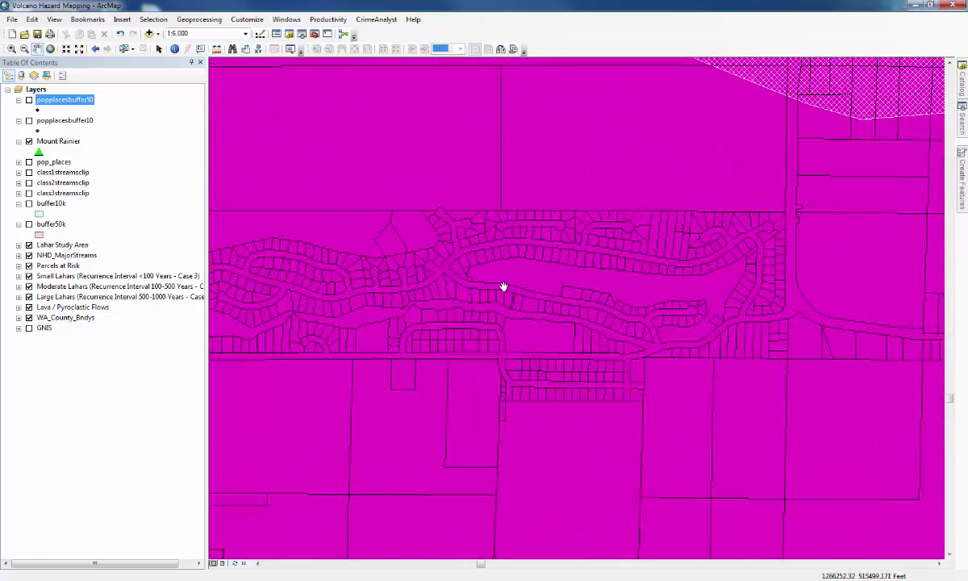
pyautogui.scroll(-2, 605, 294)
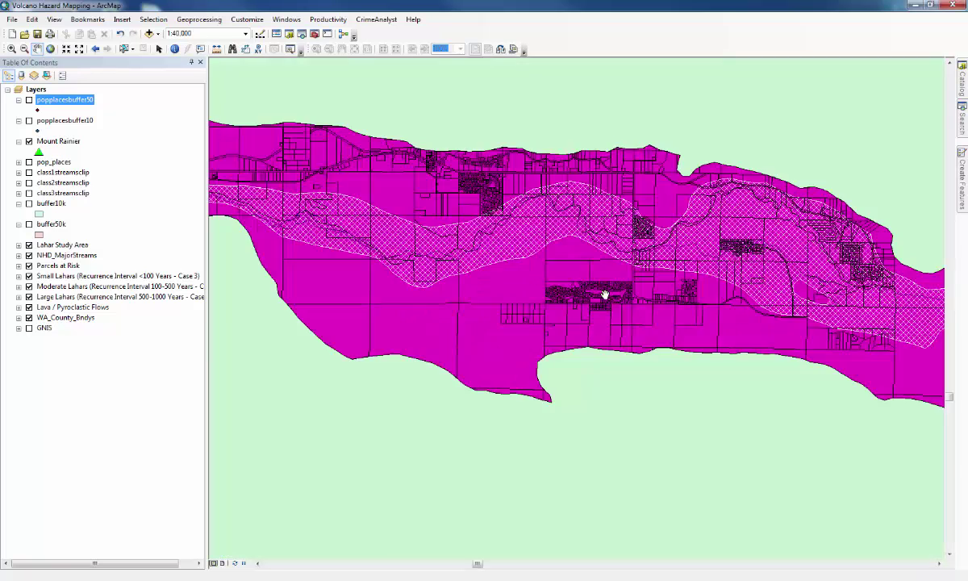
pyautogui.scroll(-4, 590, 291)
pyautogui.scroll(-1, 589, 291)
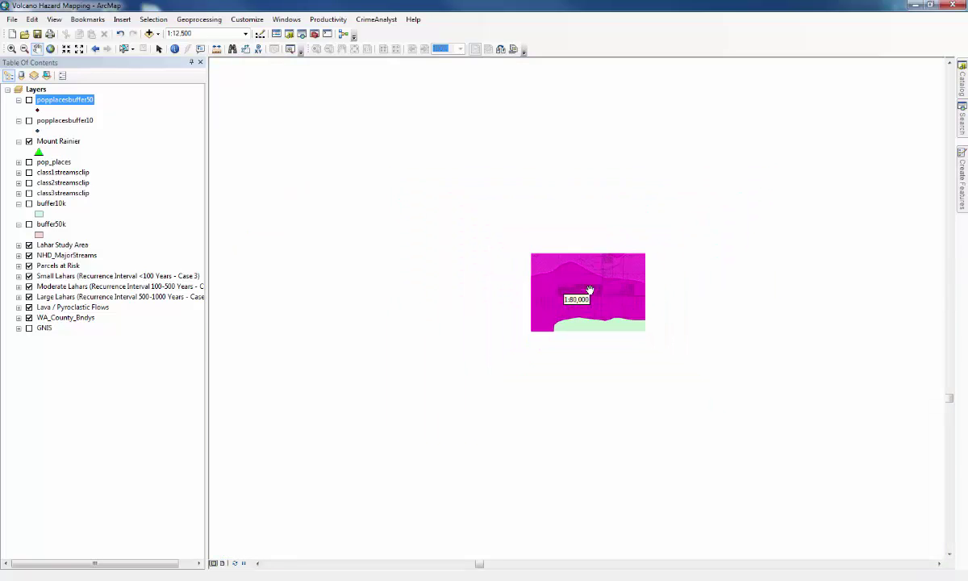
pyautogui.scroll(-4, 653, 280)
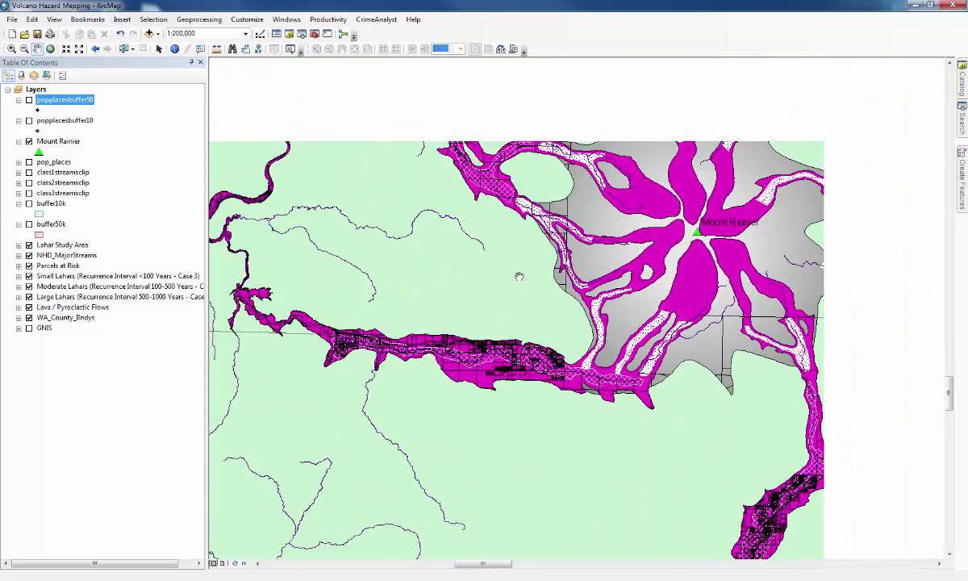
# Step: Start a Clip with lahar_parcel.lyr from Lahar_data\layer_files as input features
pyautogui.click(200, 18)
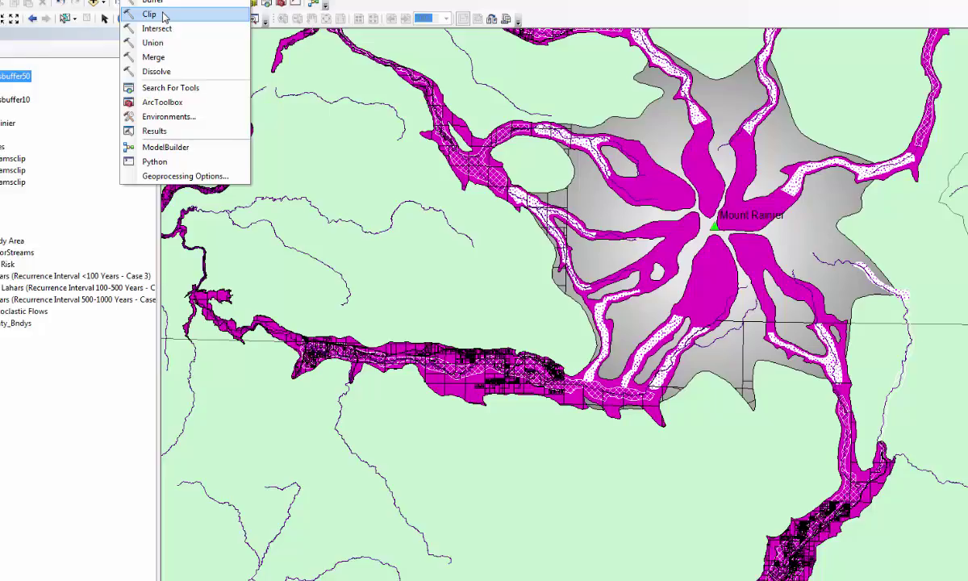
pyautogui.click(162, 15)
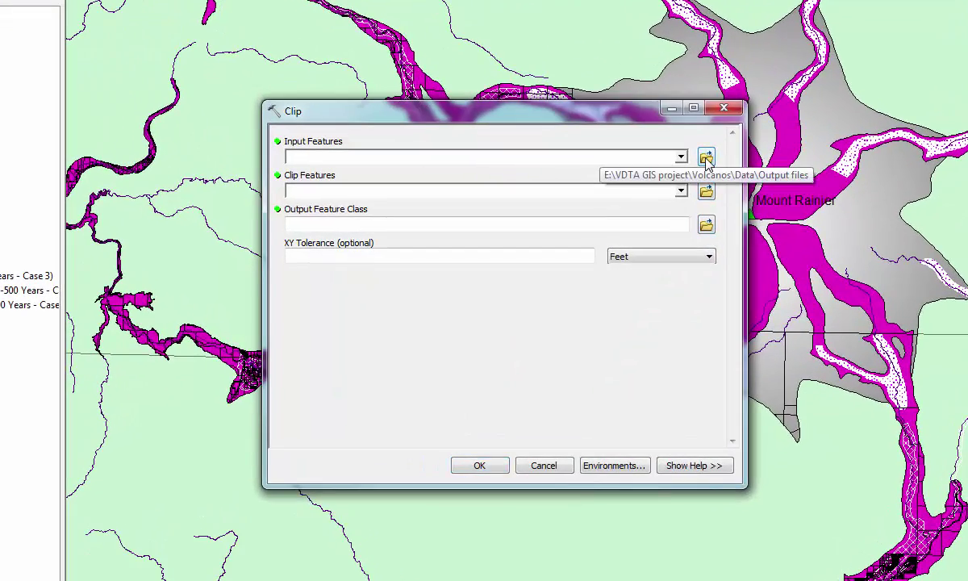
pyautogui.click(706, 158)
pyautogui.click(528, 195)
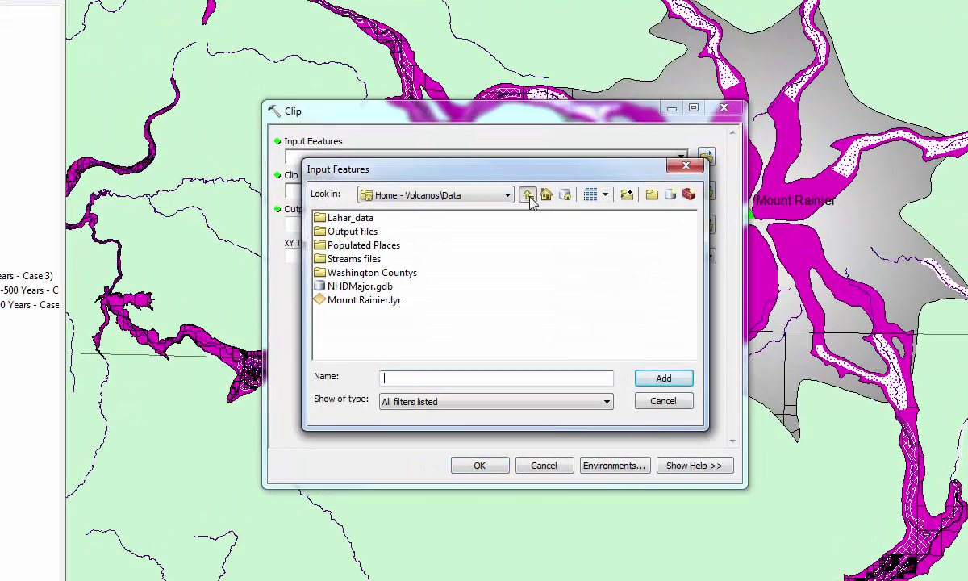
pyautogui.doubleClick(349, 218)
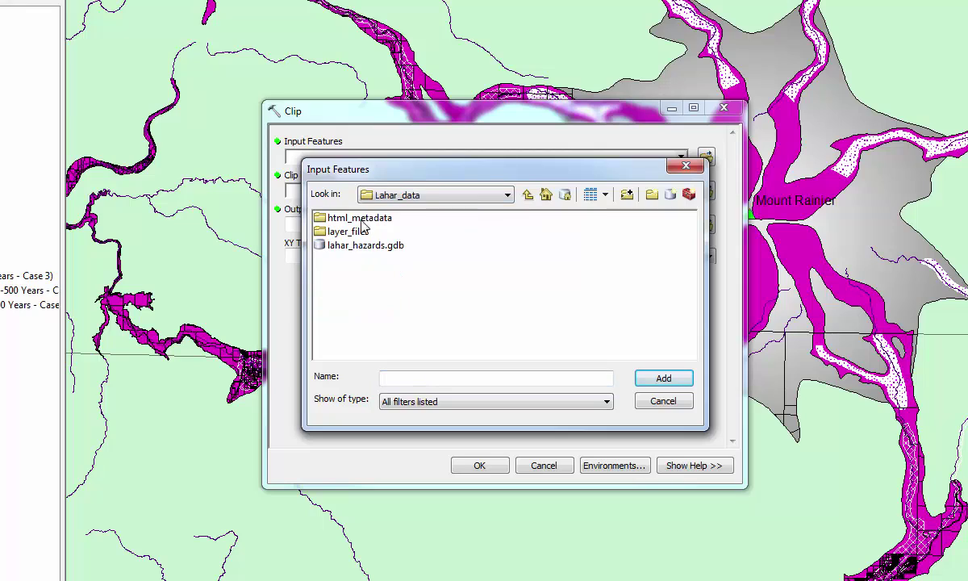
pyautogui.doubleClick(347, 232)
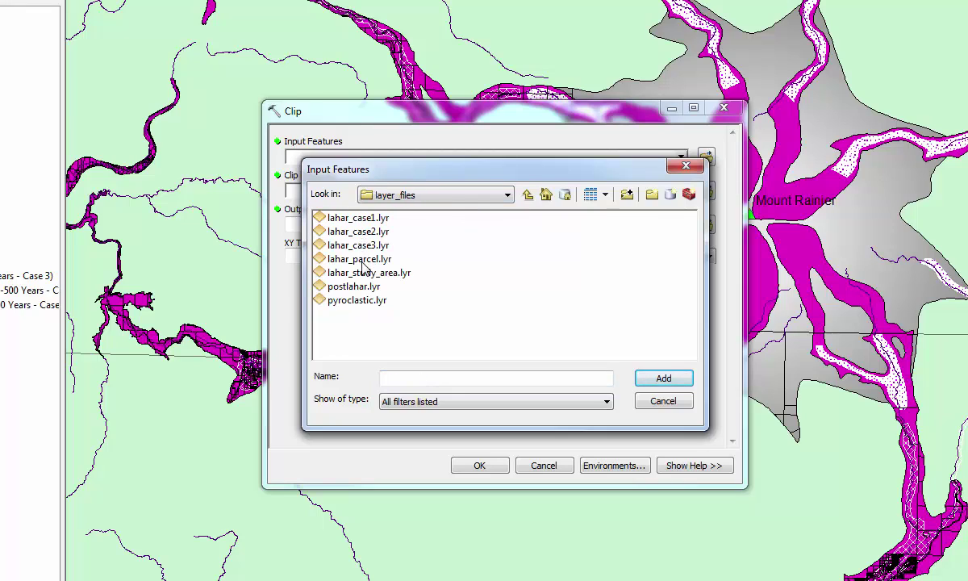
pyautogui.click(351, 261)
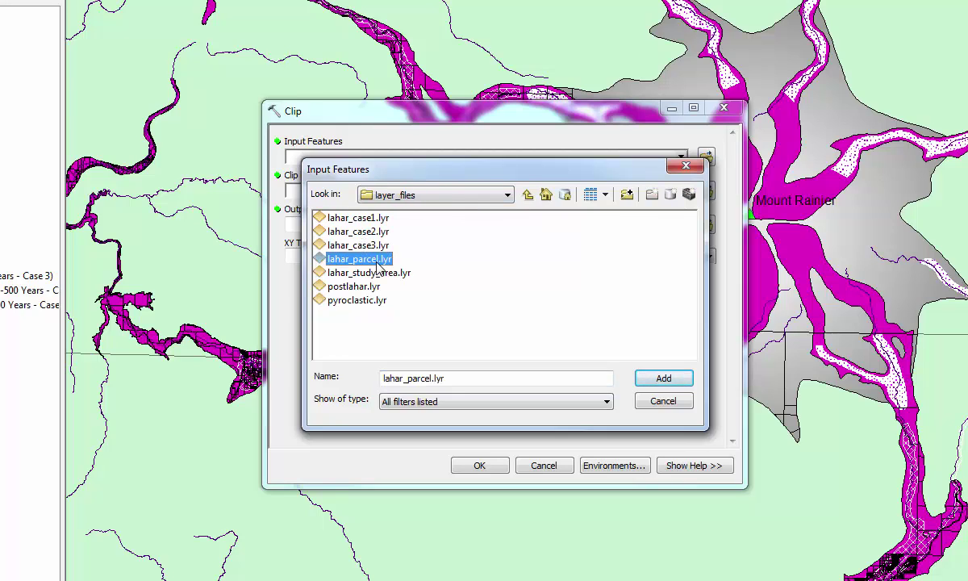
pyautogui.click(668, 387)
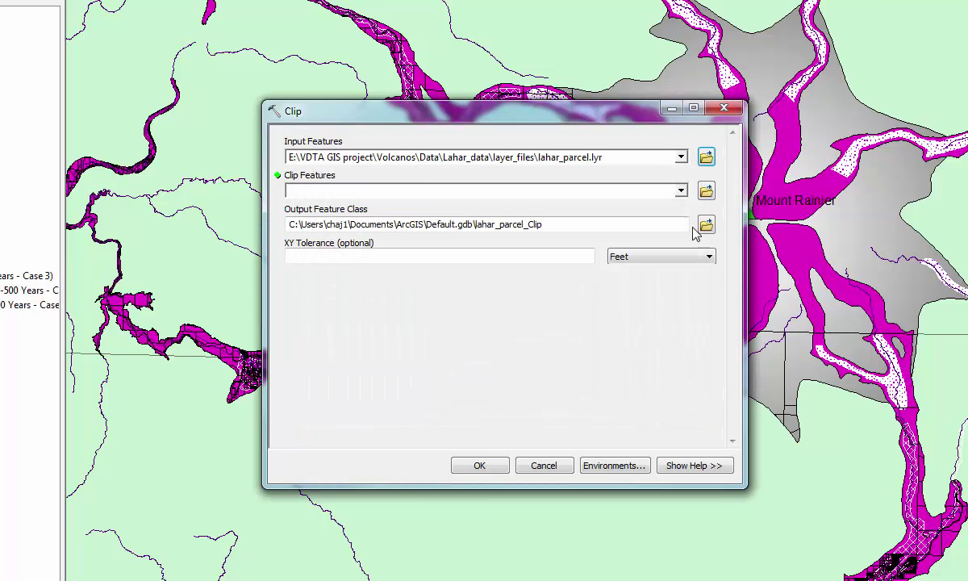
# Step: Clip to lahar_case1.lyr and save the output as parcelclip1.shp in Output files
pyautogui.click(707, 192)
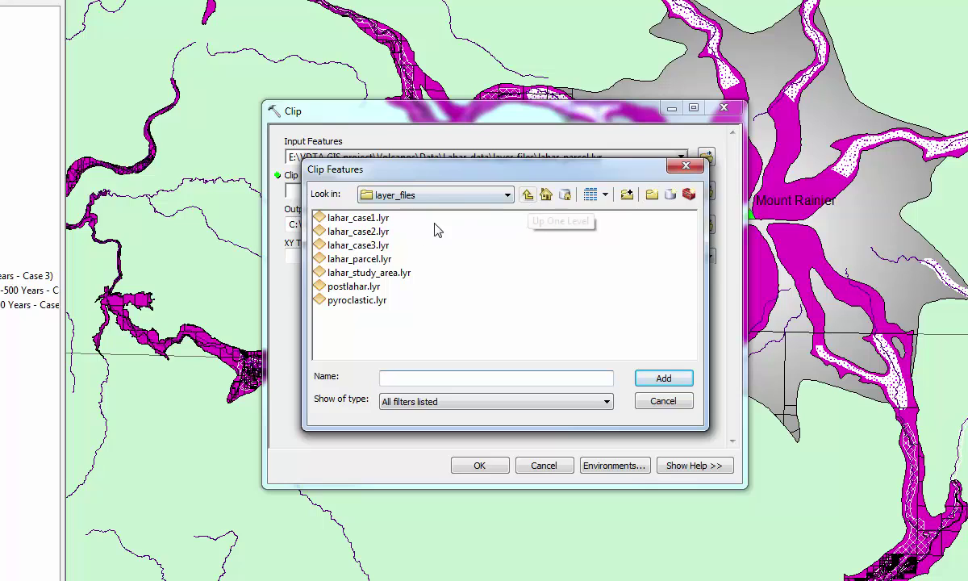
pyautogui.click(373, 218)
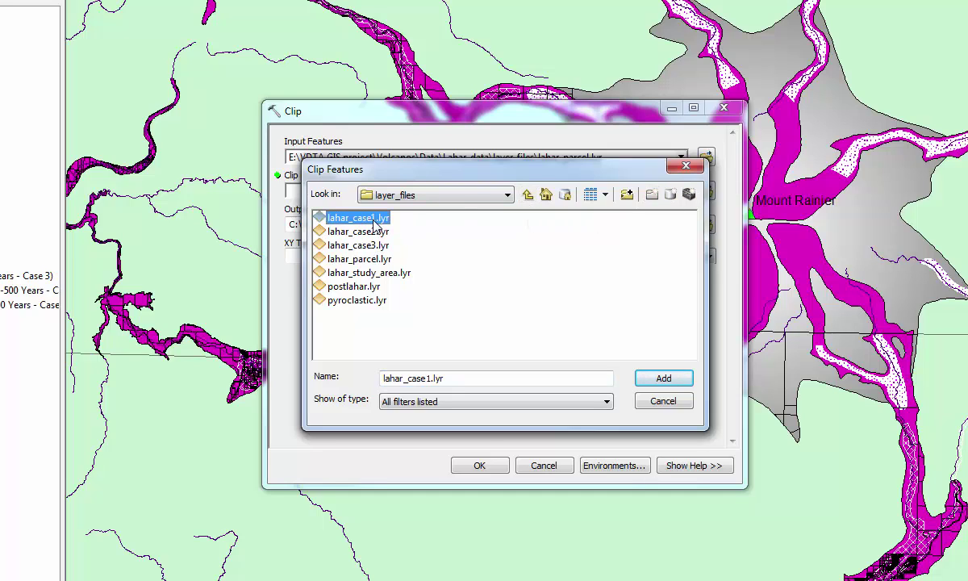
pyautogui.click(663, 379)
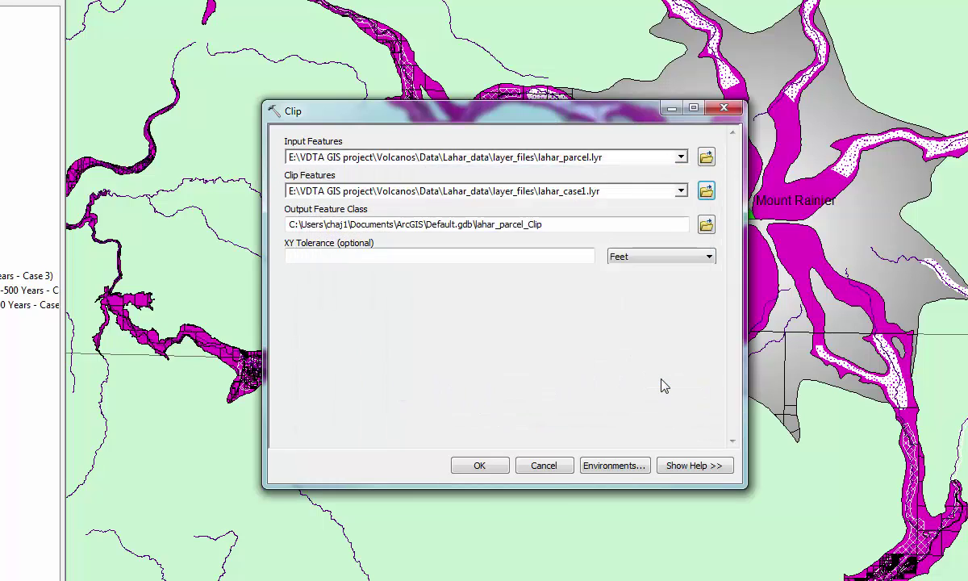
pyautogui.click(706, 227)
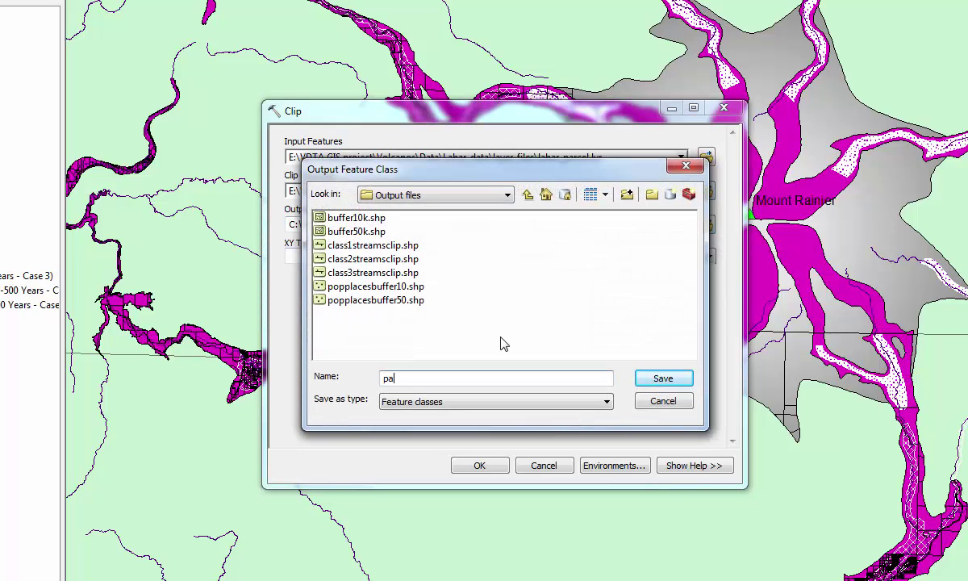
pyautogui.write('parcelclip1')
pyautogui.click(646, 382)
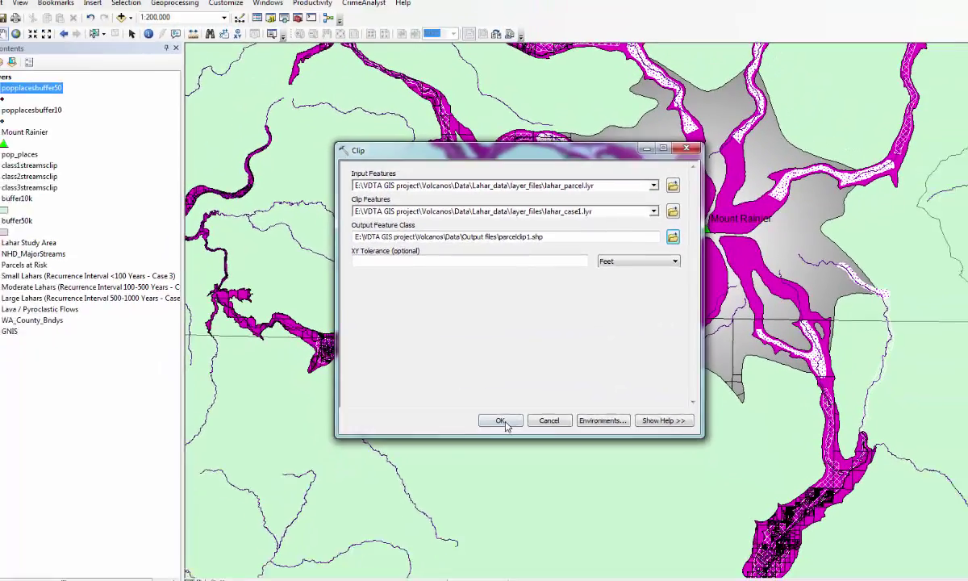
pyautogui.click(490, 447)
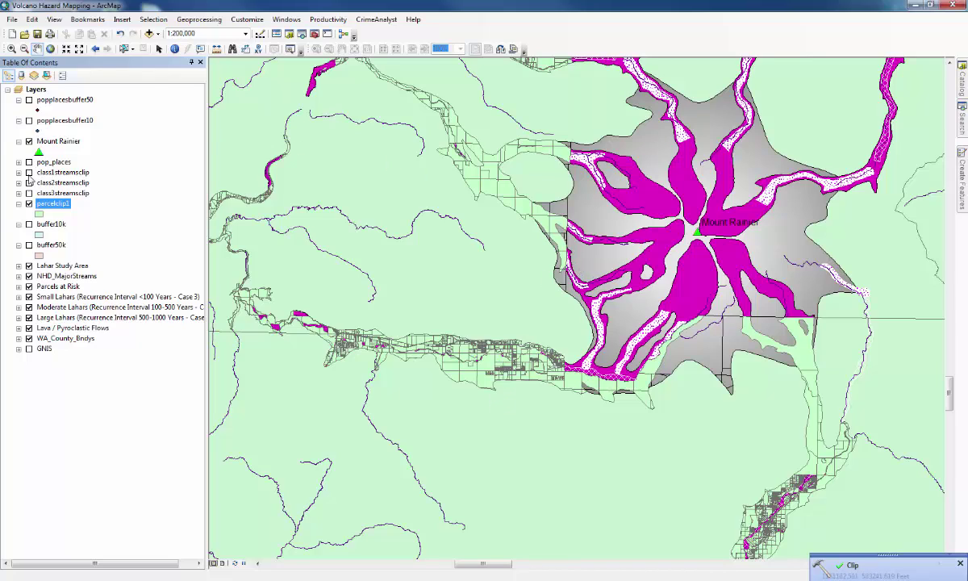
# Step: Hide Parcels at Risk and recentre the map on Mount Rainier to show parcelclip1
pyautogui.click(29, 287)
pyautogui.moveTo(613, 307); pyautogui.dragTo(477, 354)
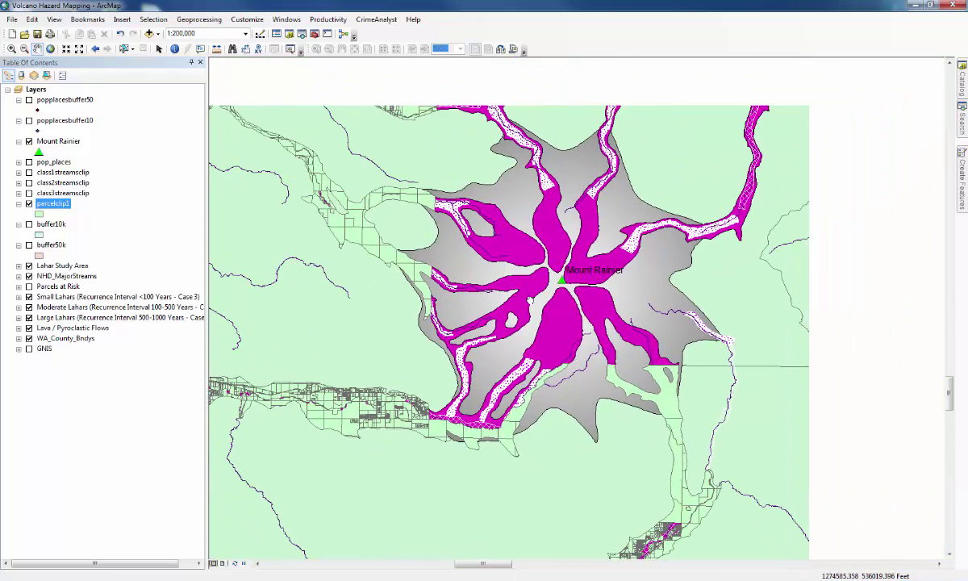
pyautogui.moveTo(529, 300); pyautogui.dragTo(570, 306)
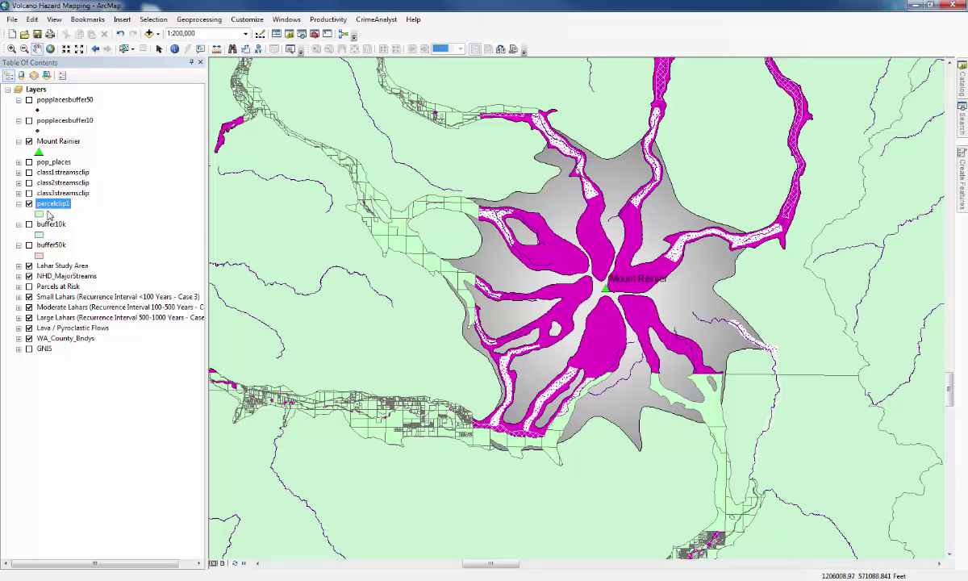
pyautogui.rightClick(51, 207)
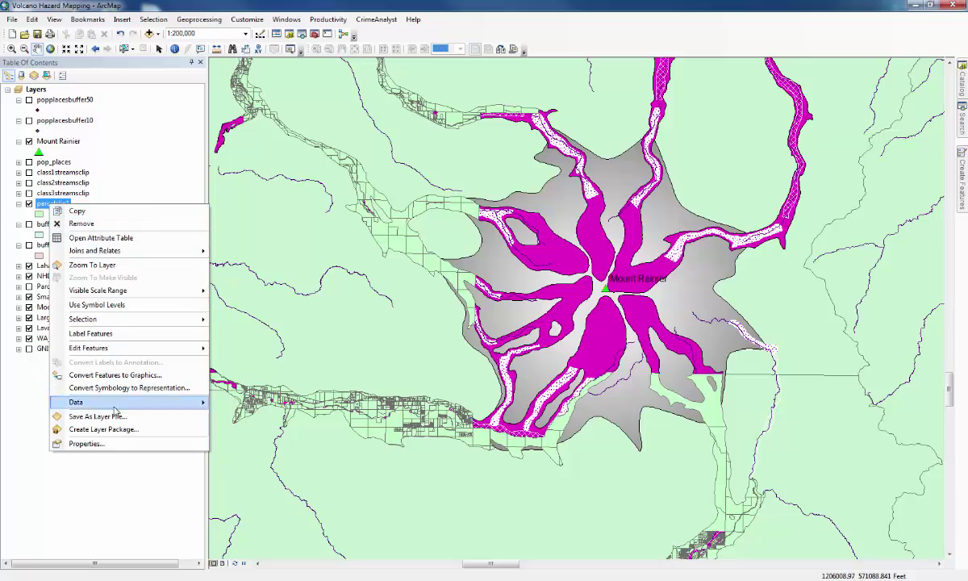
pyautogui.click(116, 444)
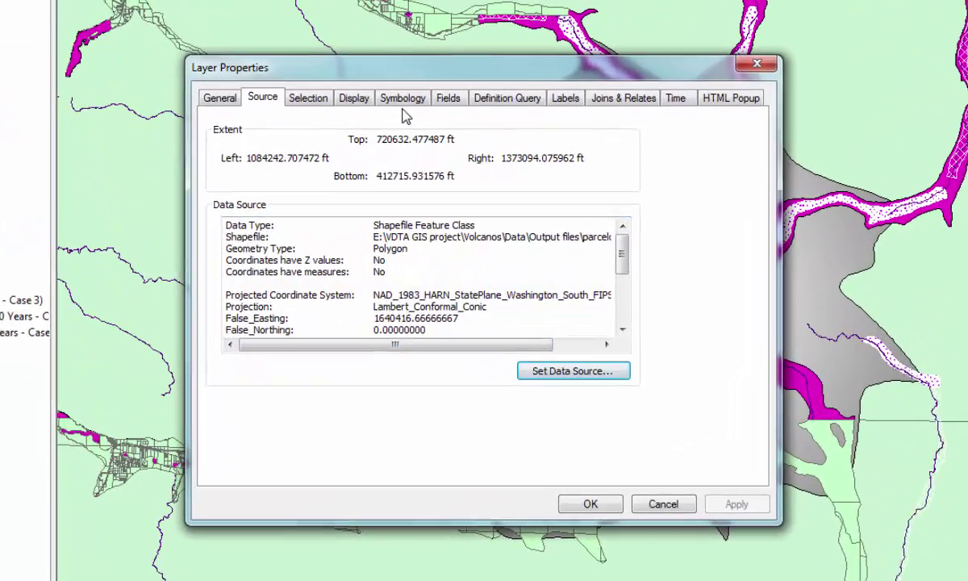
pyautogui.click(429, 161)
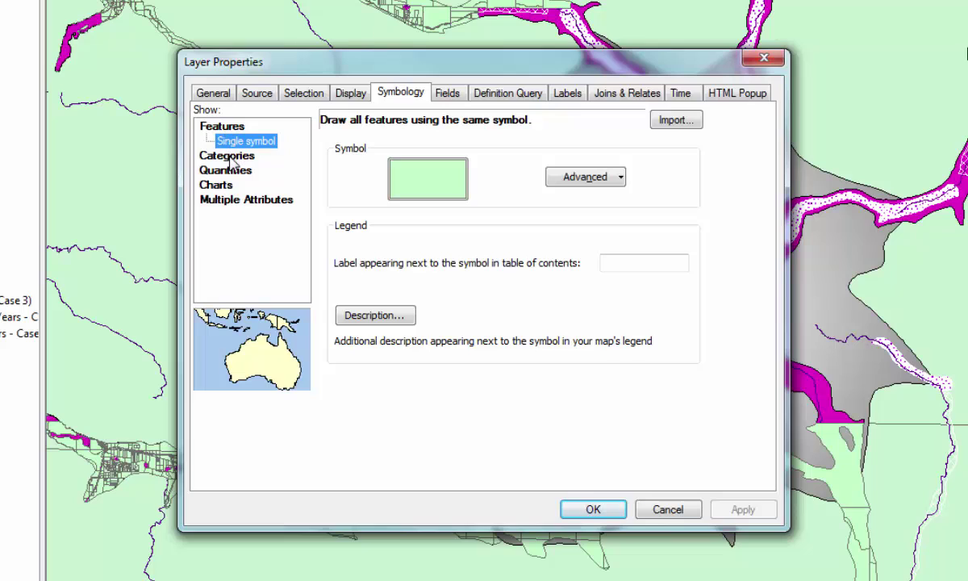
pyautogui.click(231, 158)
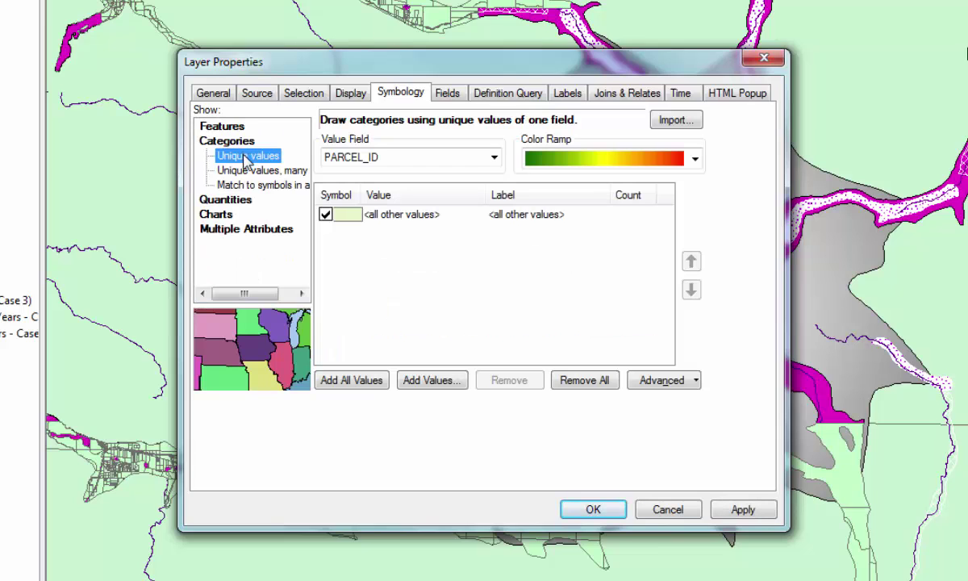
pyautogui.click(494, 157)
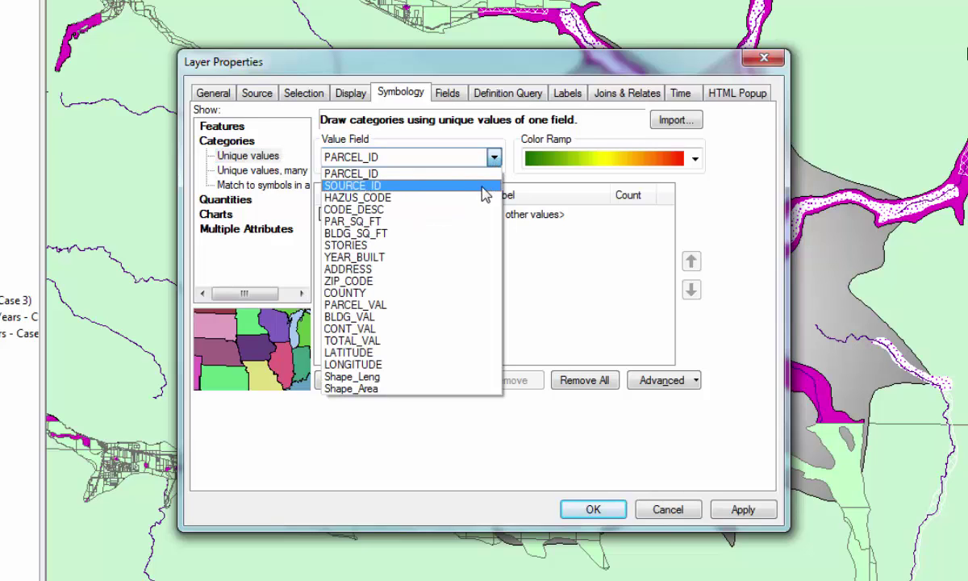
pyautogui.click(475, 211)
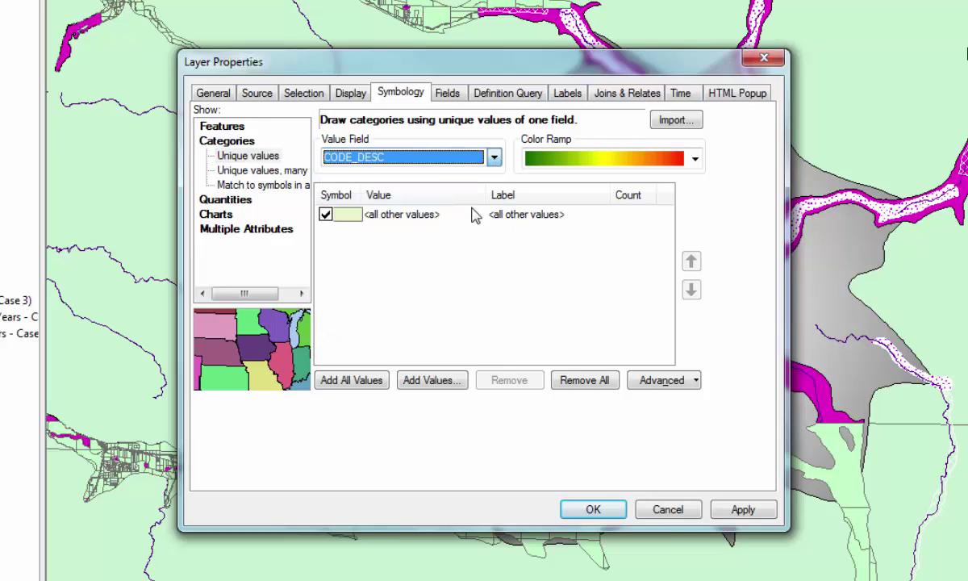
pyautogui.click(363, 384)
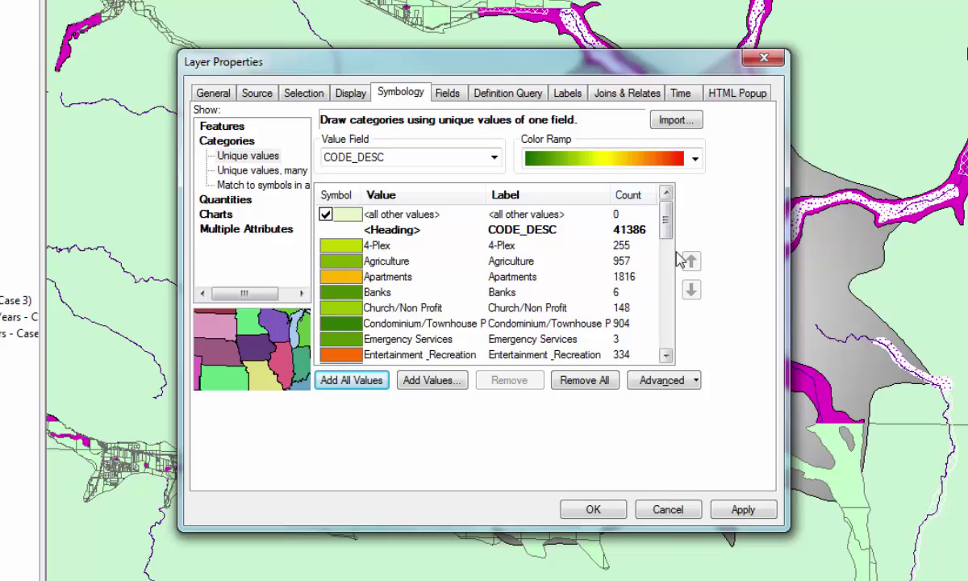
pyautogui.moveTo(666, 230); pyautogui.dragTo(668, 337)
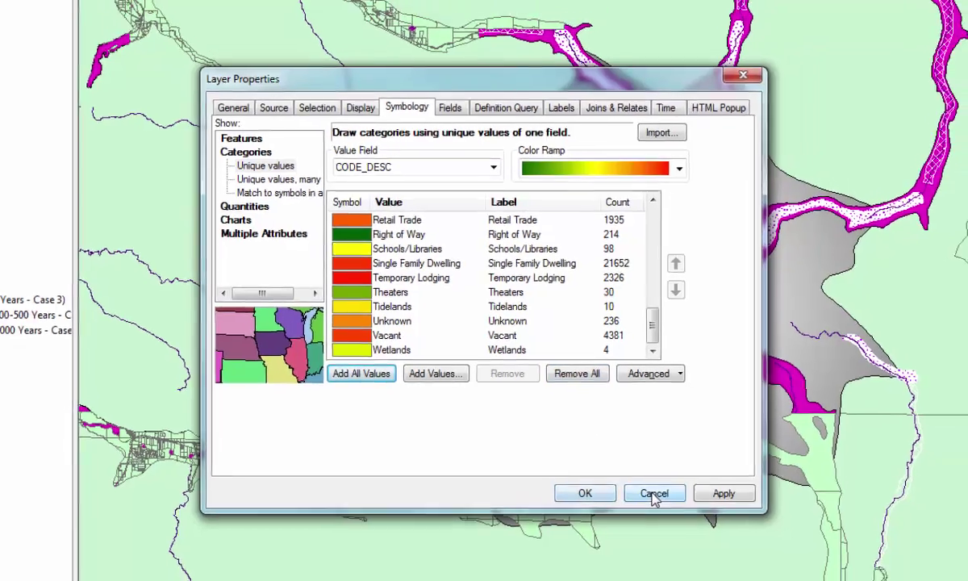
# Step: Close Layer Properties without changes and zoom out to 1:500,000 over the lahar area
pyautogui.click(660, 510)
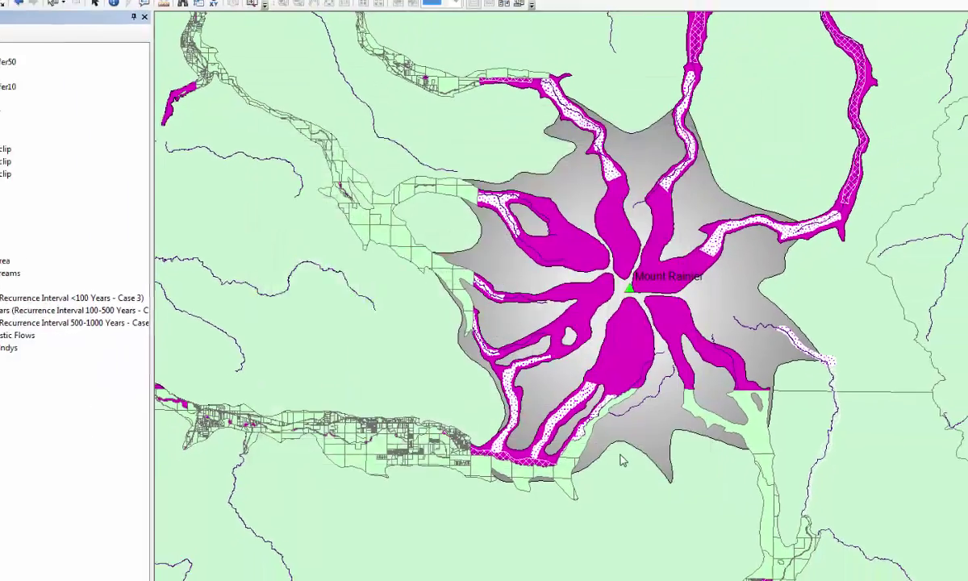
pyautogui.scroll(1, 554, 329)
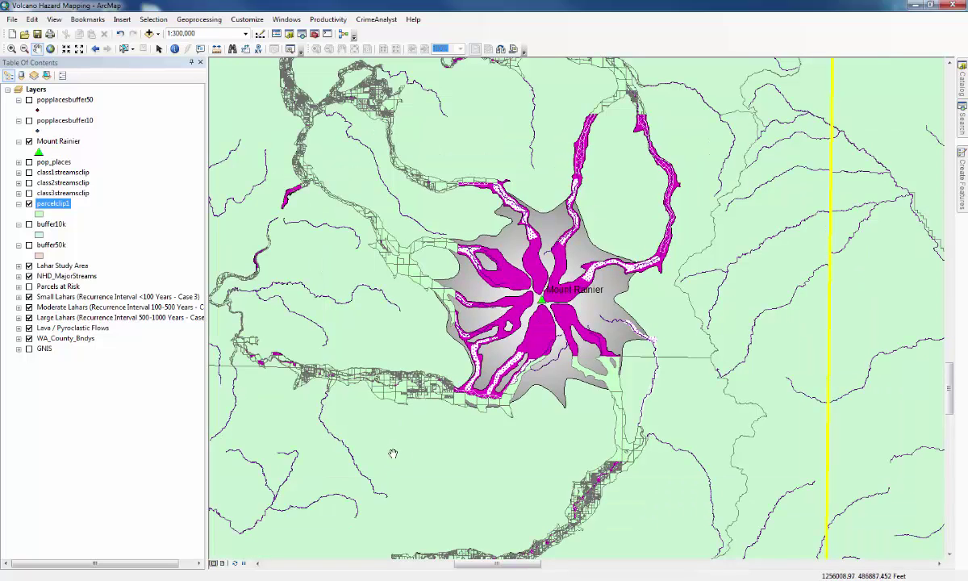
pyautogui.moveTo(405, 453); pyautogui.dragTo(440, 421)
pyautogui.scroll(1, 496, 409)
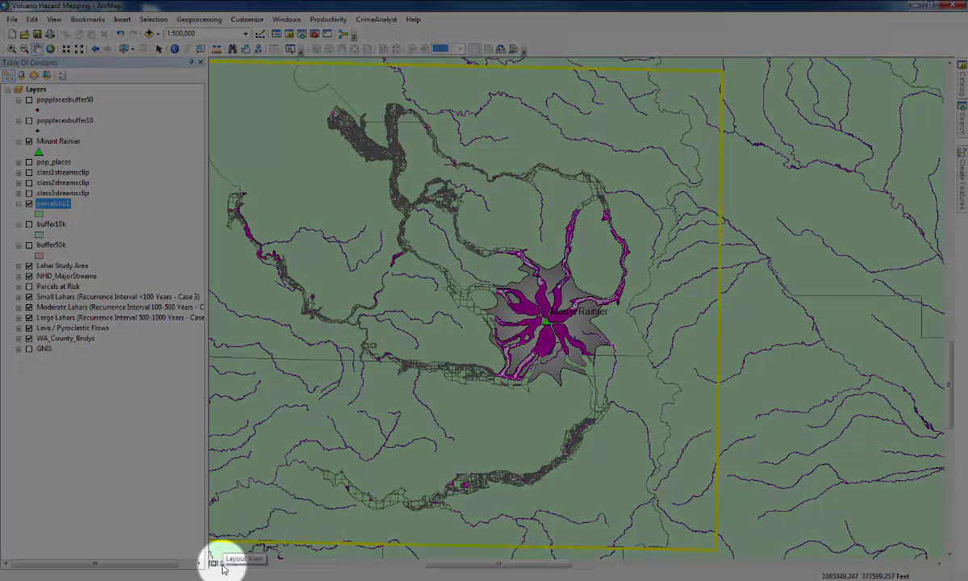
# Step: Switch to Layout View and stretch the map frame down to fill the page
pyautogui.click(223, 563)
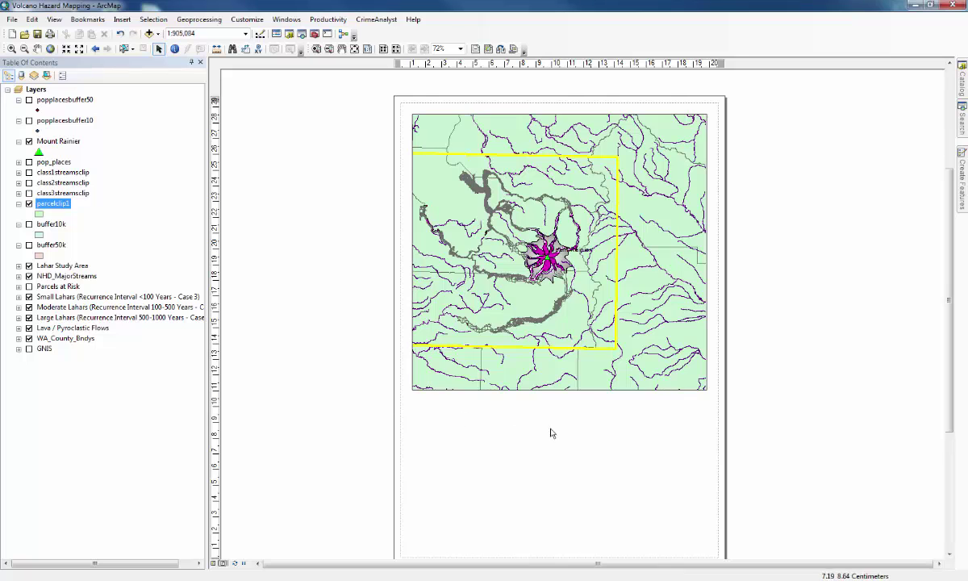
pyautogui.scroll(-1, 719, 391)
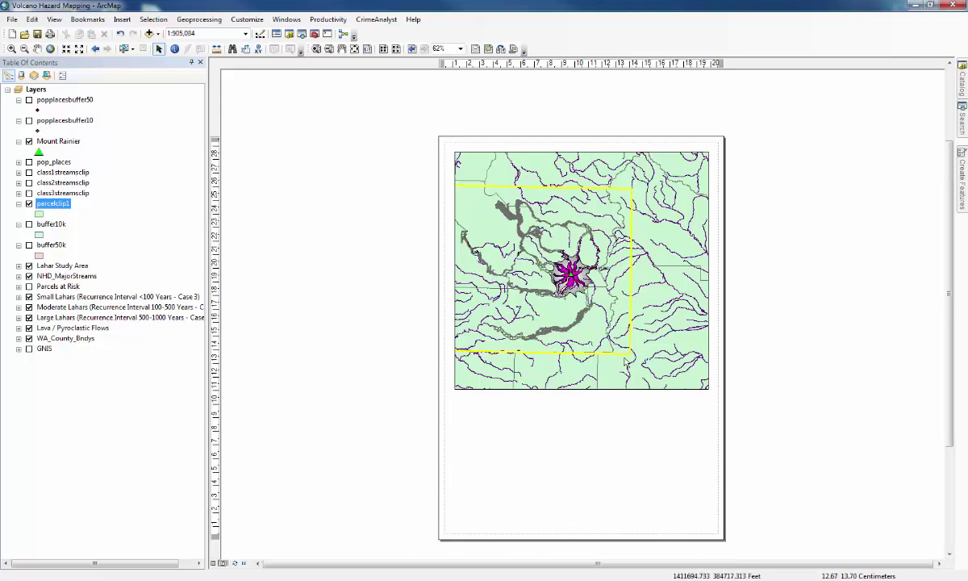
pyautogui.click(475, 343)
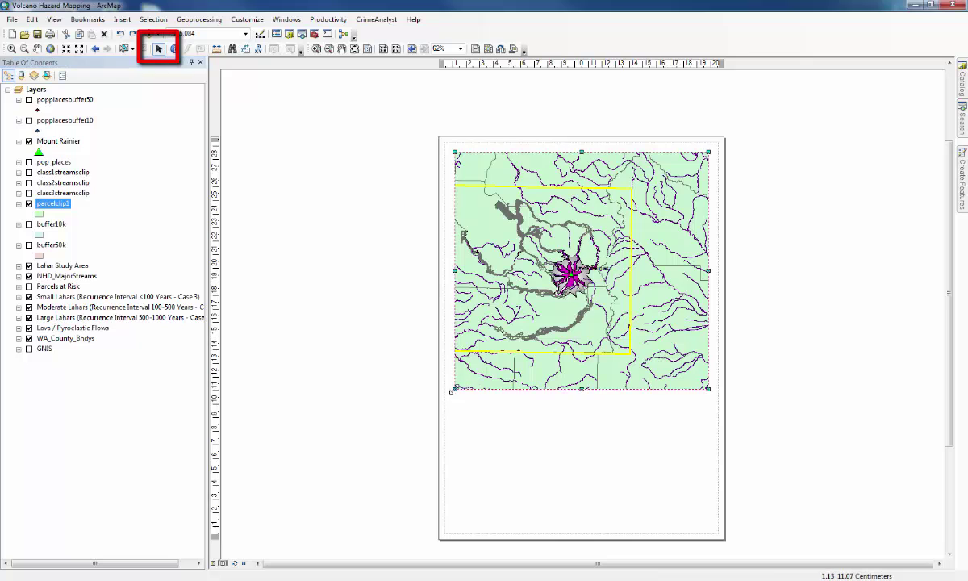
pyautogui.moveTo(451, 391); pyautogui.dragTo(448, 500)
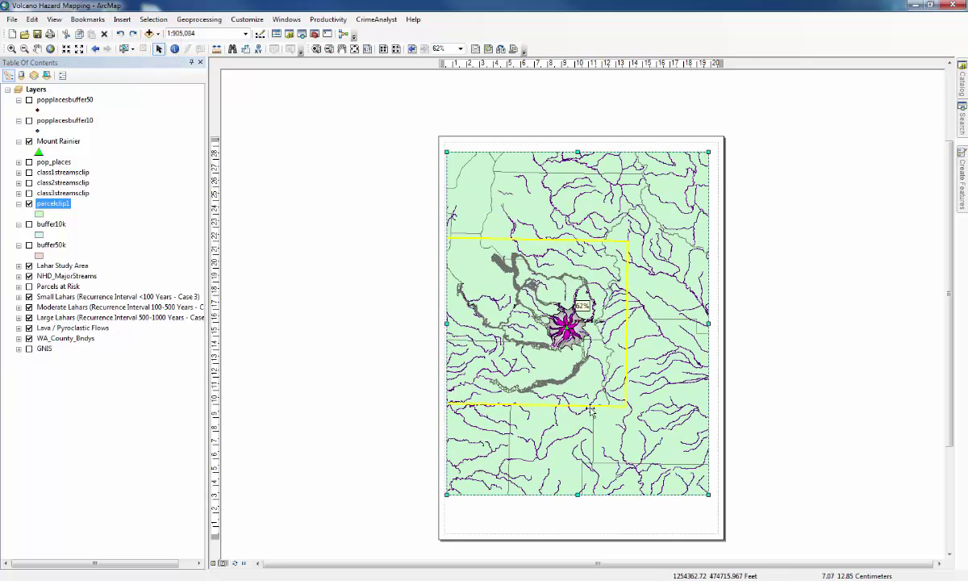
# Step: Pan and zoom the map inside the frame to centre Mount Rainier at 1:800,000
pyautogui.scroll(2, 579, 492)
pyautogui.scroll(-1, 579, 488)
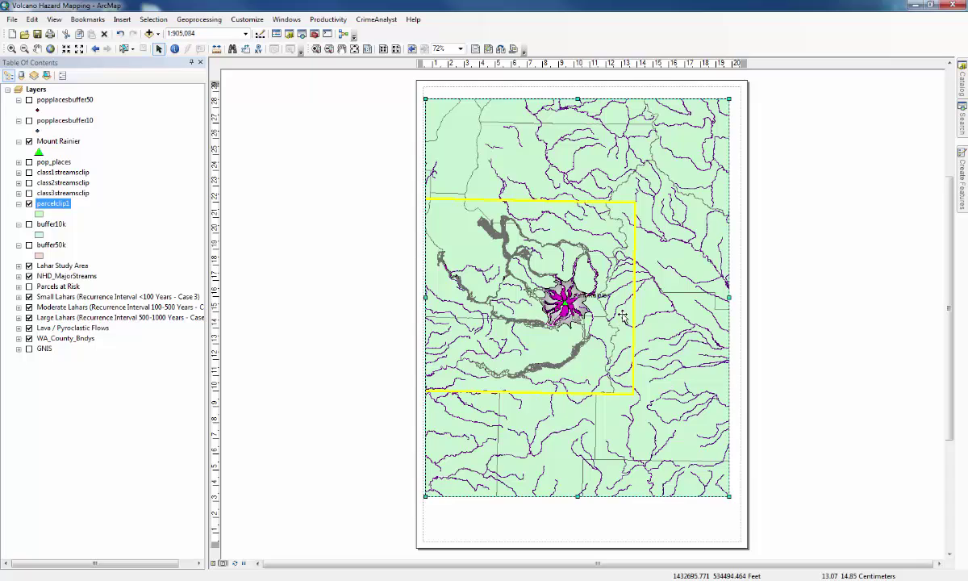
pyautogui.click(38, 51)
pyautogui.moveTo(546, 333); pyautogui.dragTo(548, 309)
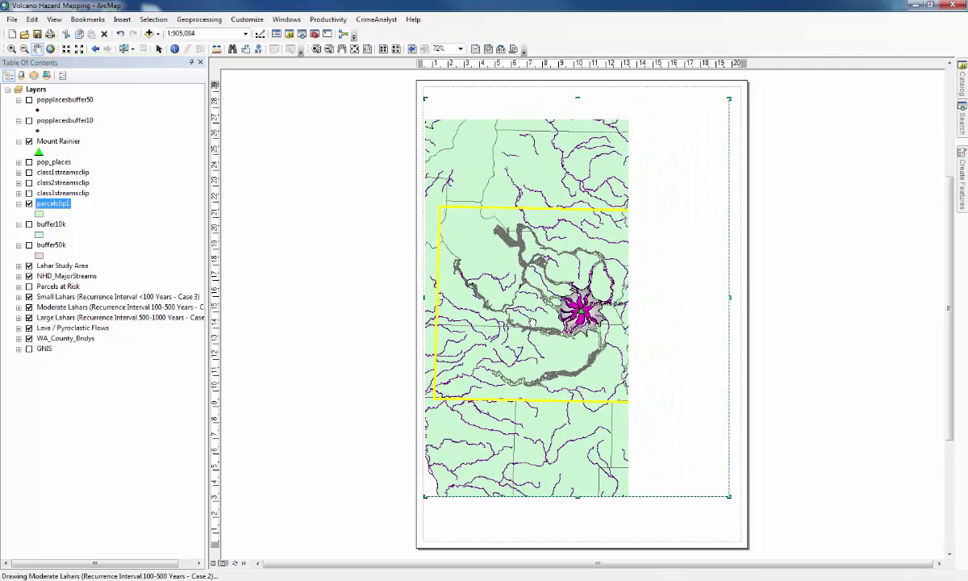
pyautogui.click(12, 50)
pyautogui.click(579, 300)
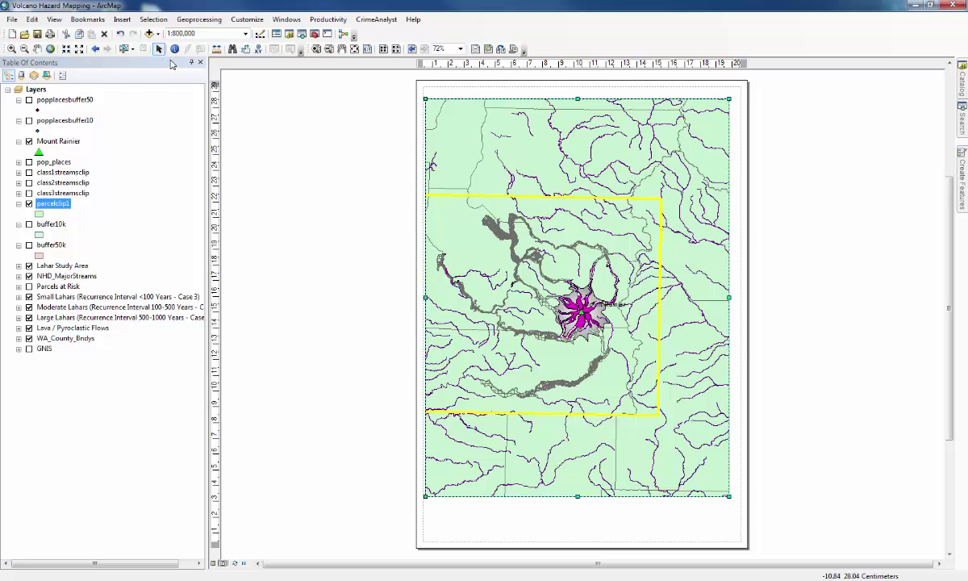
# Step: Insert an ESRI North 3 north arrow and place it in the map's top-right corner
pyautogui.click(123, 19)
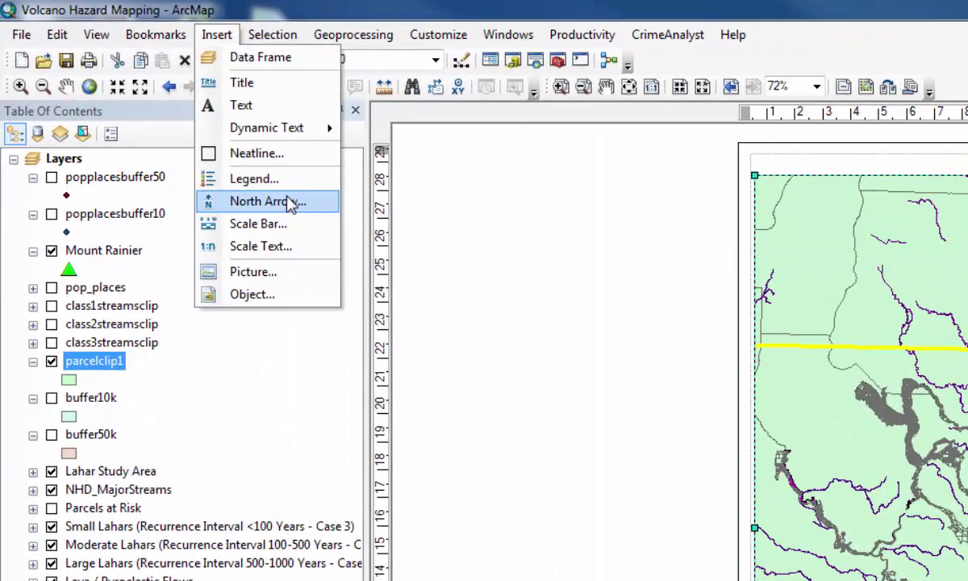
pyautogui.click(290, 202)
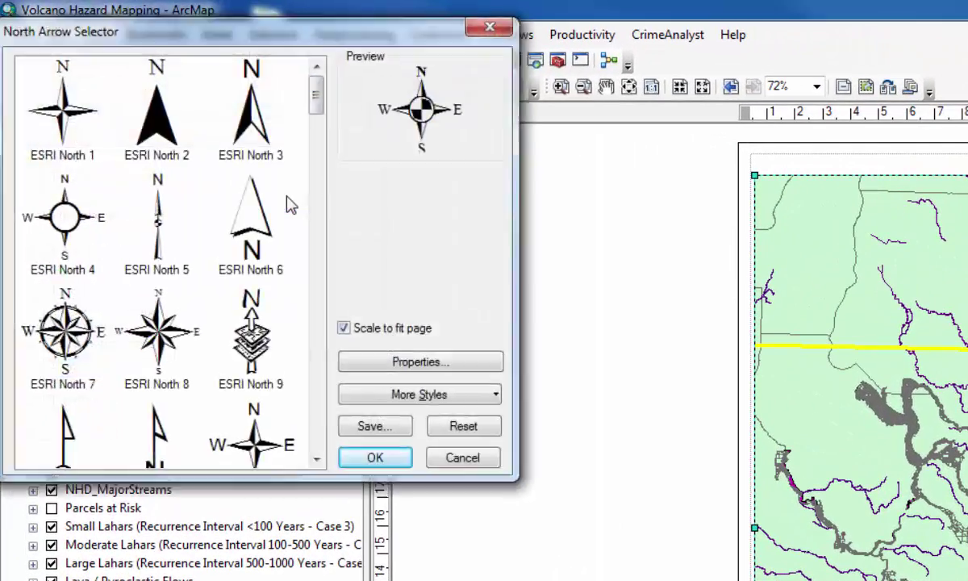
pyautogui.click(230, 105)
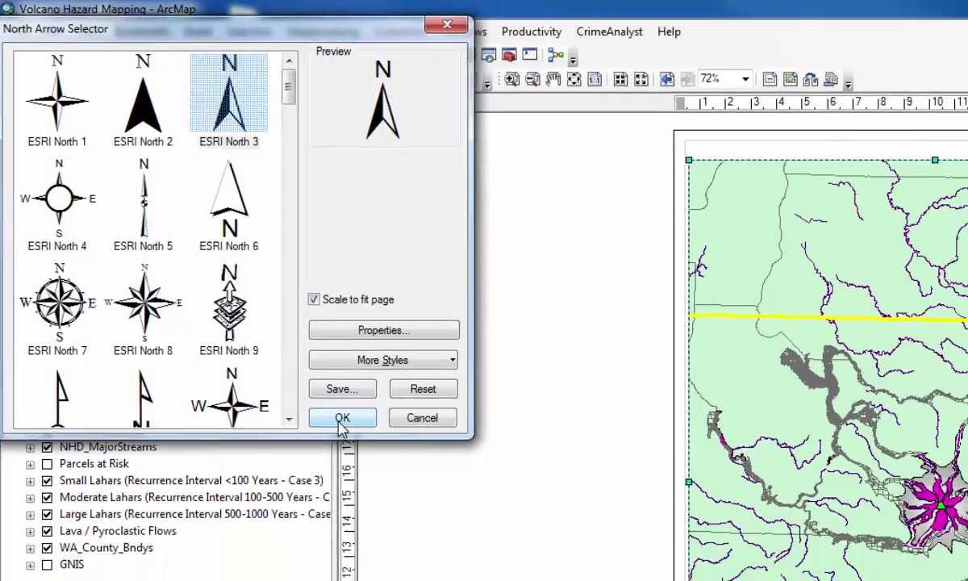
pyautogui.click(375, 457)
pyautogui.moveTo(507, 376); pyautogui.dragTo(712, 139)
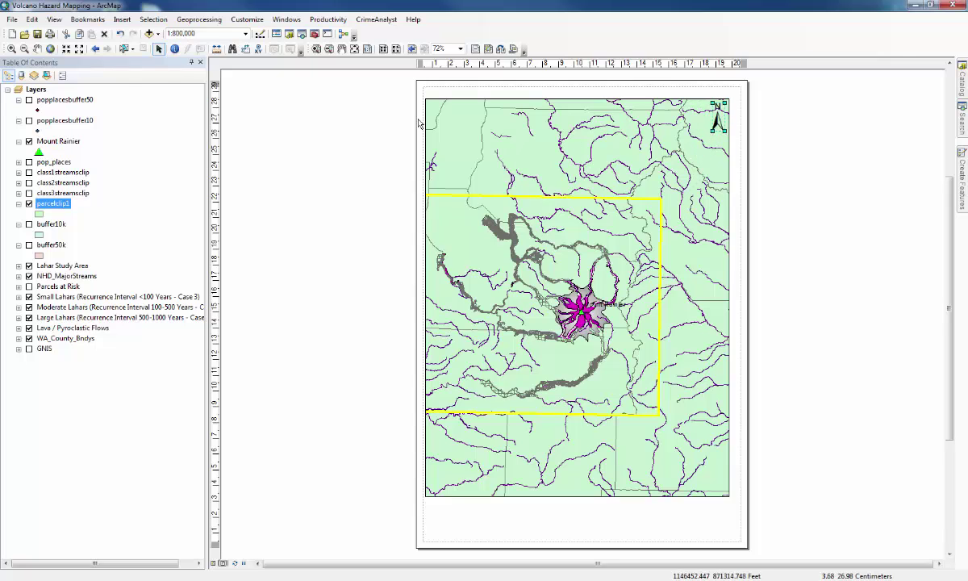
# Step: Insert an Alternating Scale Bar 1 with division units set to Kilometers
pyautogui.click(122, 19)
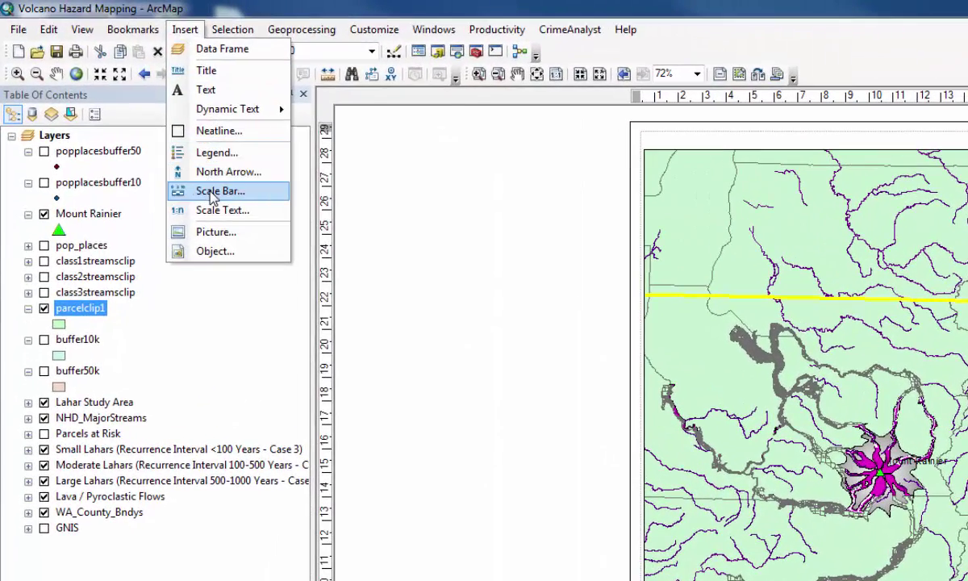
pyautogui.click(181, 158)
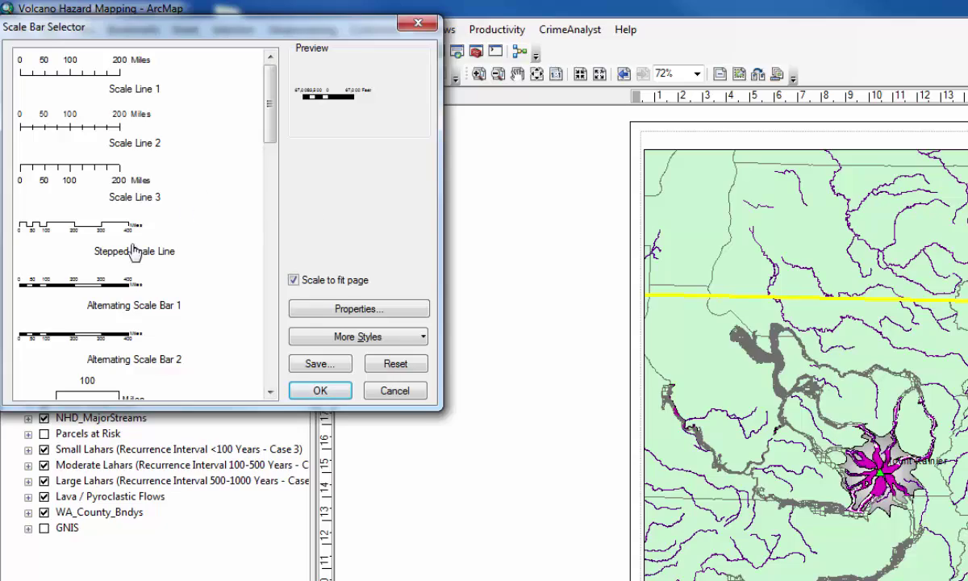
pyautogui.click(87, 280)
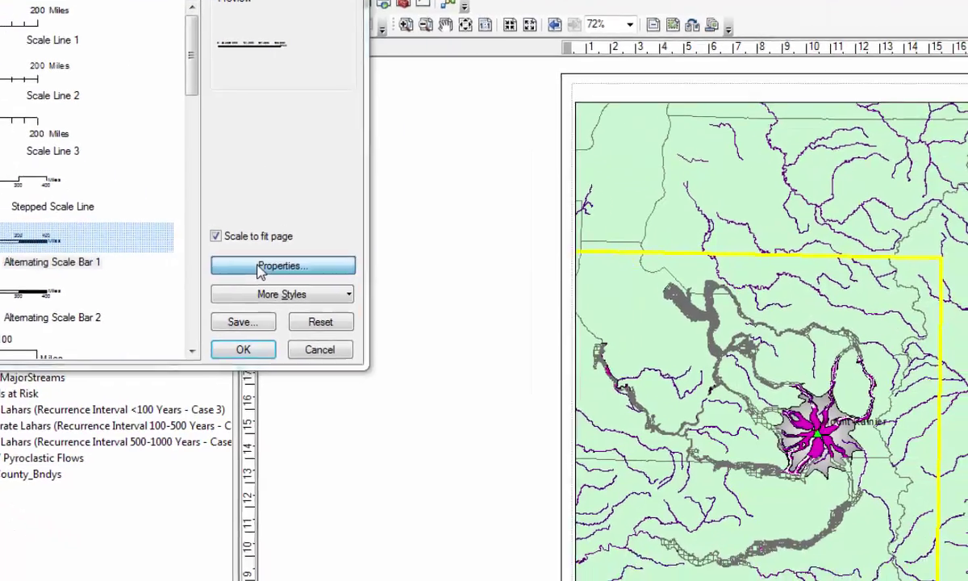
pyautogui.click(338, 311)
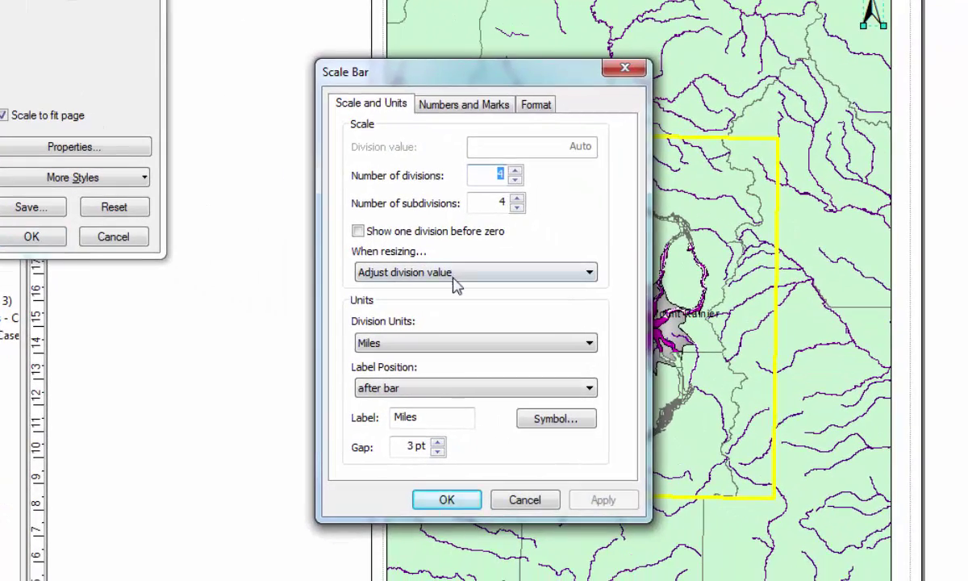
pyautogui.click(435, 342)
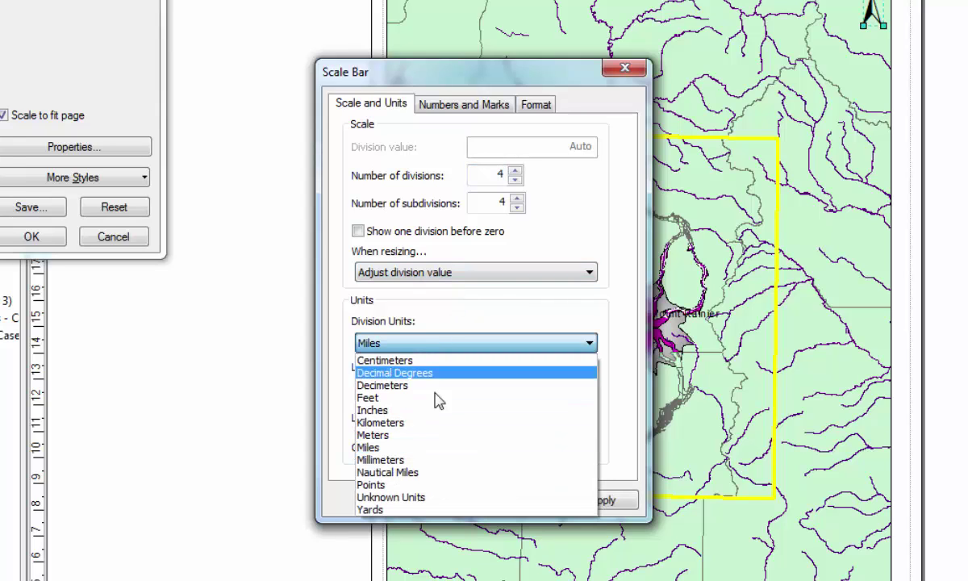
pyautogui.click(436, 422)
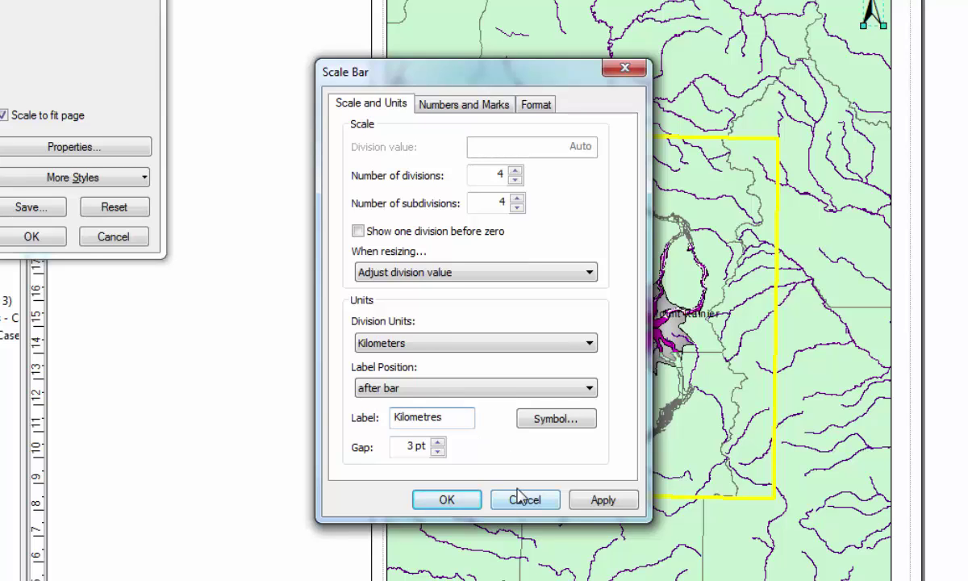
pyautogui.click(450, 500)
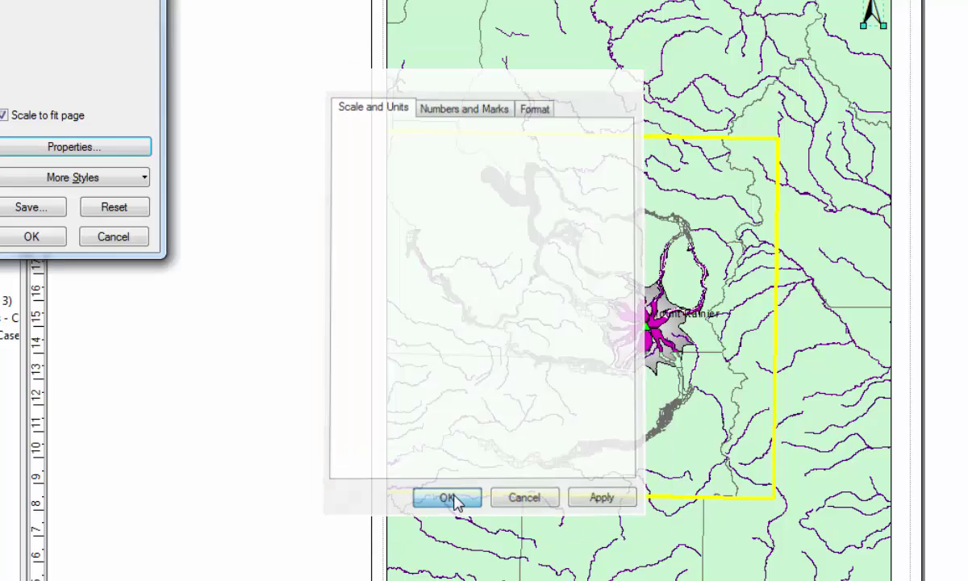
# Step: Insert the scale bar, drop it in the map's bottom-left corner, and size it to 0–40 Kilometres
pyautogui.click(56, 240)
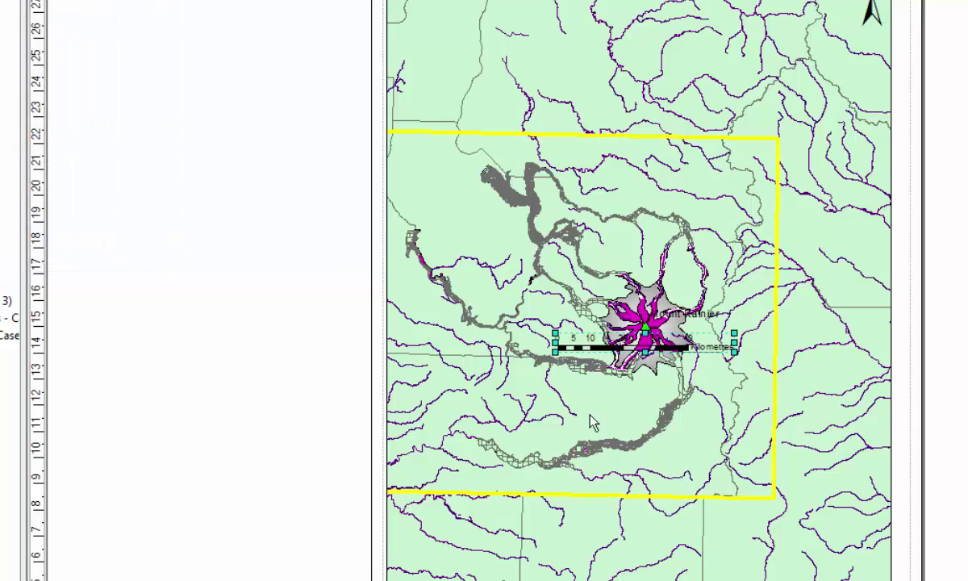
pyautogui.moveTo(607, 347); pyautogui.dragTo(487, 580)
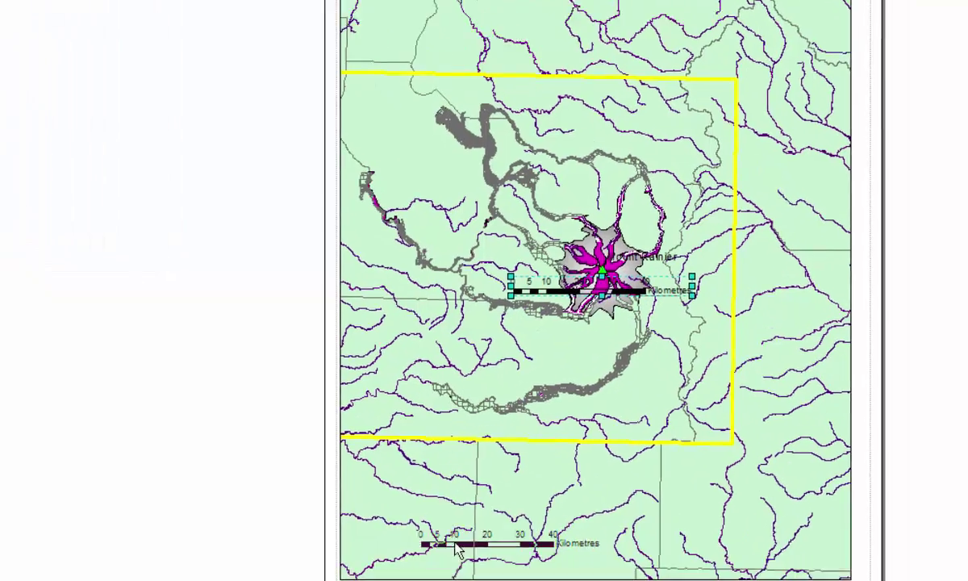
pyautogui.moveTo(436, 542); pyautogui.dragTo(392, 543)
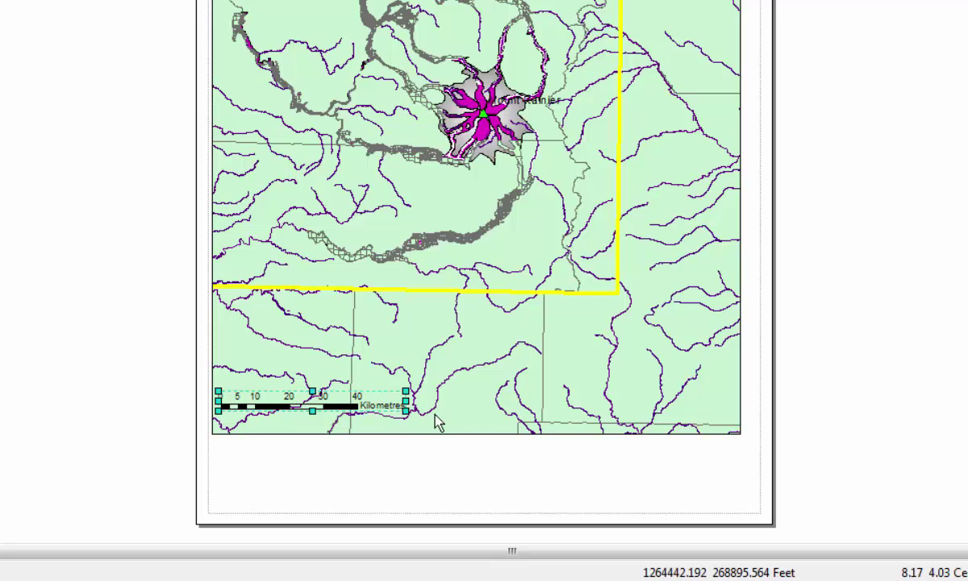
pyautogui.moveTo(405, 401); pyautogui.dragTo(629, 420)
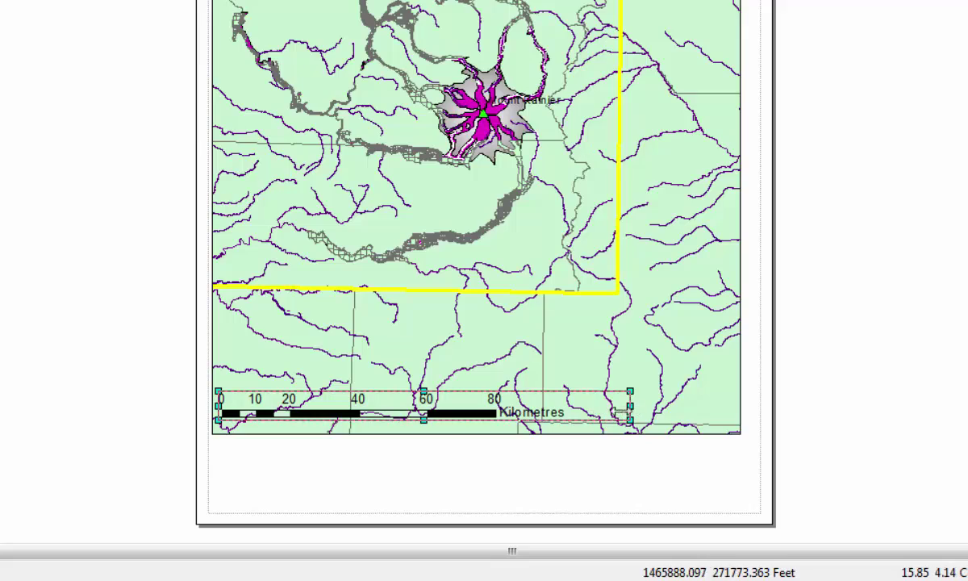
pyautogui.moveTo(630, 405); pyautogui.dragTo(506, 420)
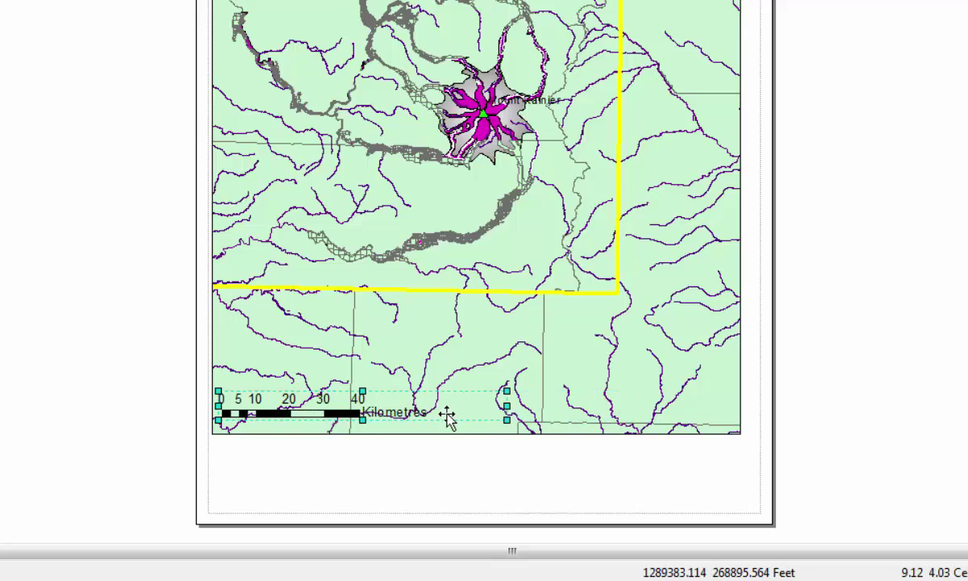
pyautogui.click(526, 466)
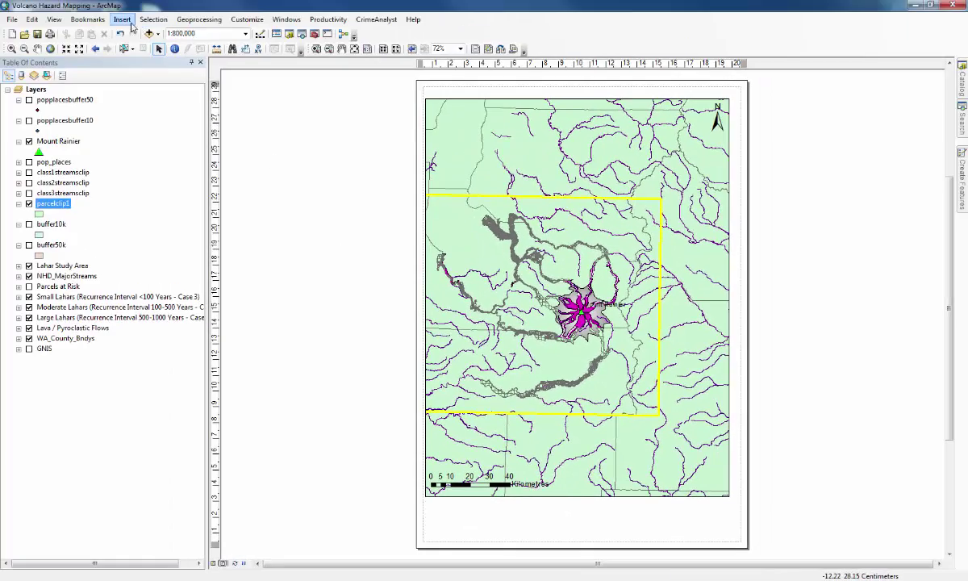
# Step: Start a new legend, removing WA_County_Bndys from its items and setting it to 2 columns
pyautogui.click(127, 21)
pyautogui.click(143, 101)
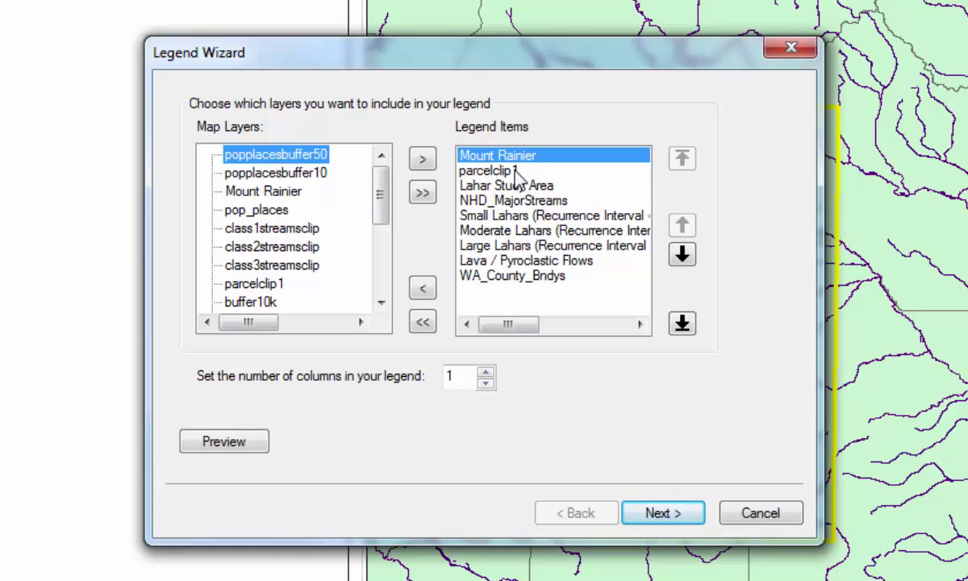
pyautogui.click(488, 171)
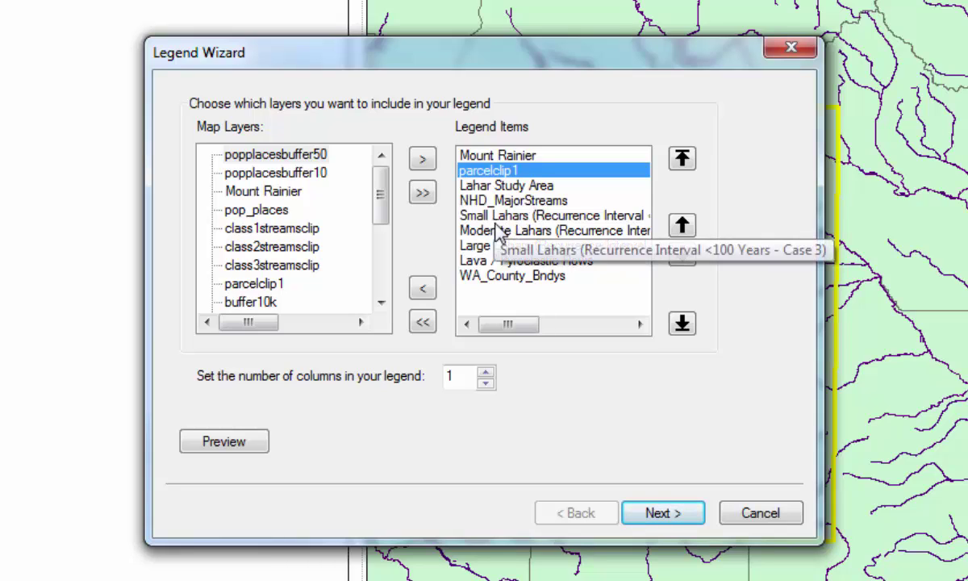
pyautogui.click(498, 280)
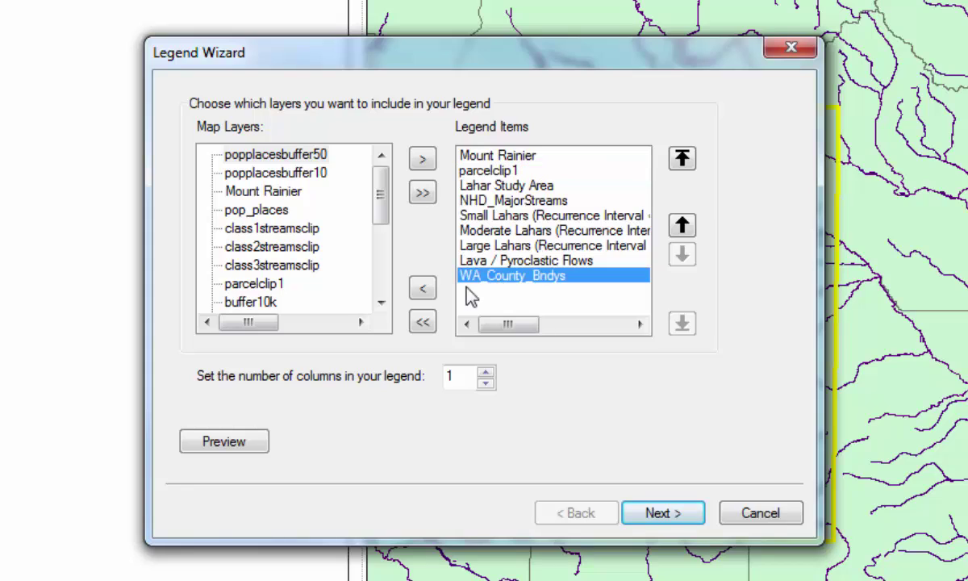
pyautogui.click(423, 289)
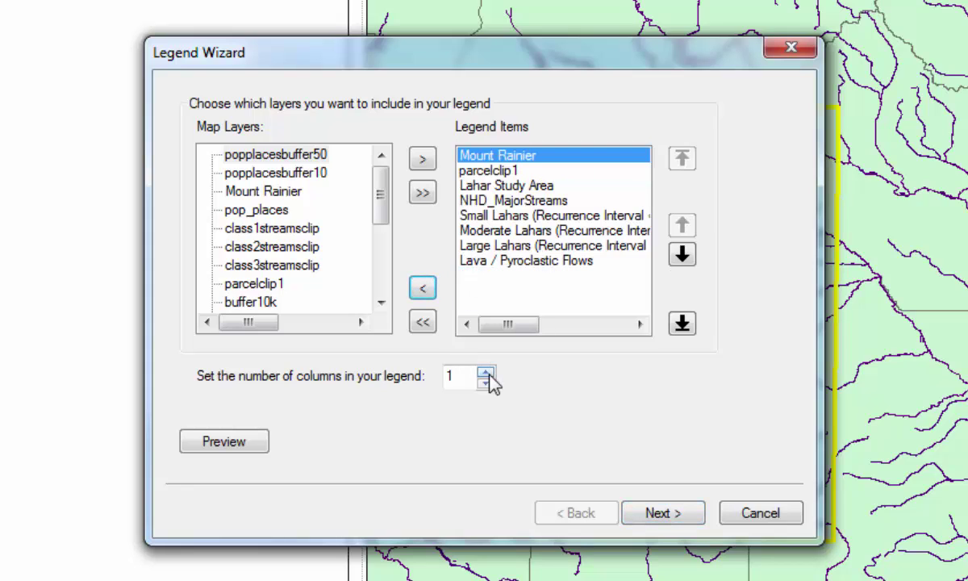
pyautogui.click(485, 374)
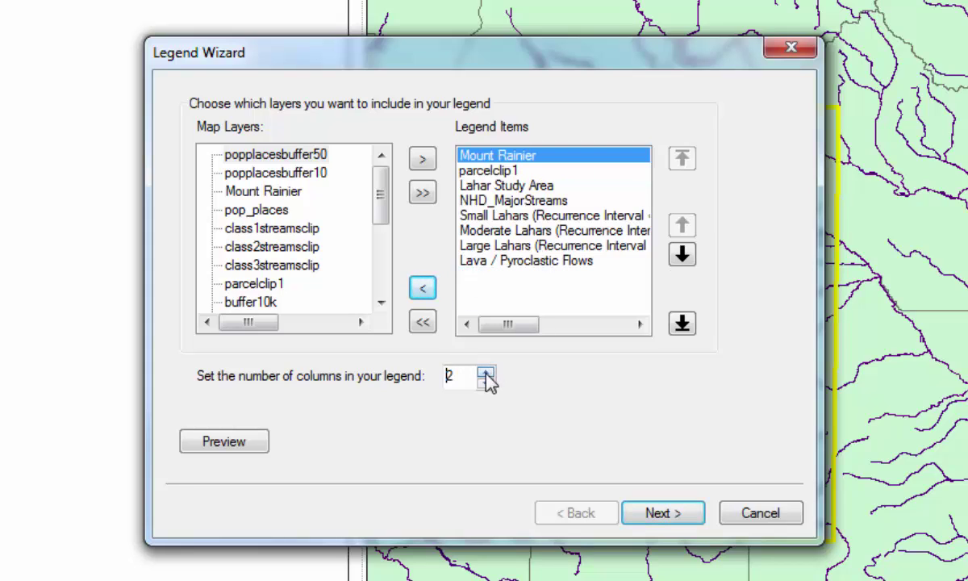
# Step: Delete the legend's title text and finish the wizard to place the legend
pyautogui.click(662, 510)
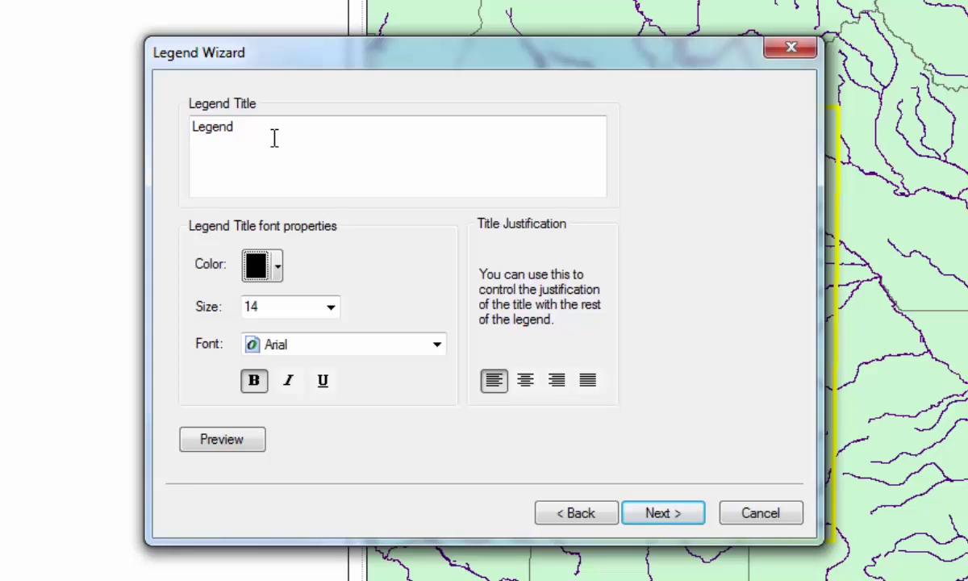
pyautogui.moveTo(274, 138); pyautogui.dragTo(136, 141)
pyautogui.press('Delete')
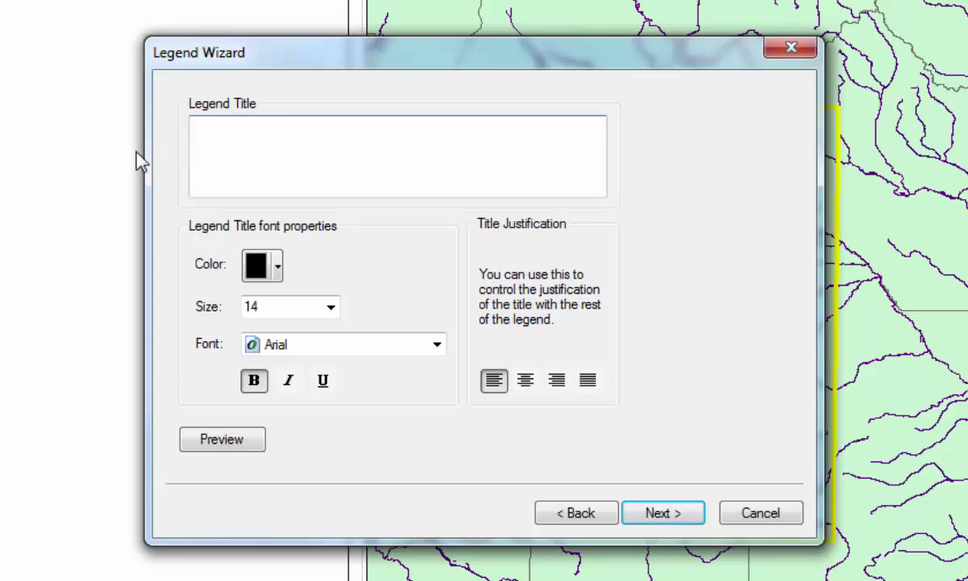
pyautogui.click(660, 514)
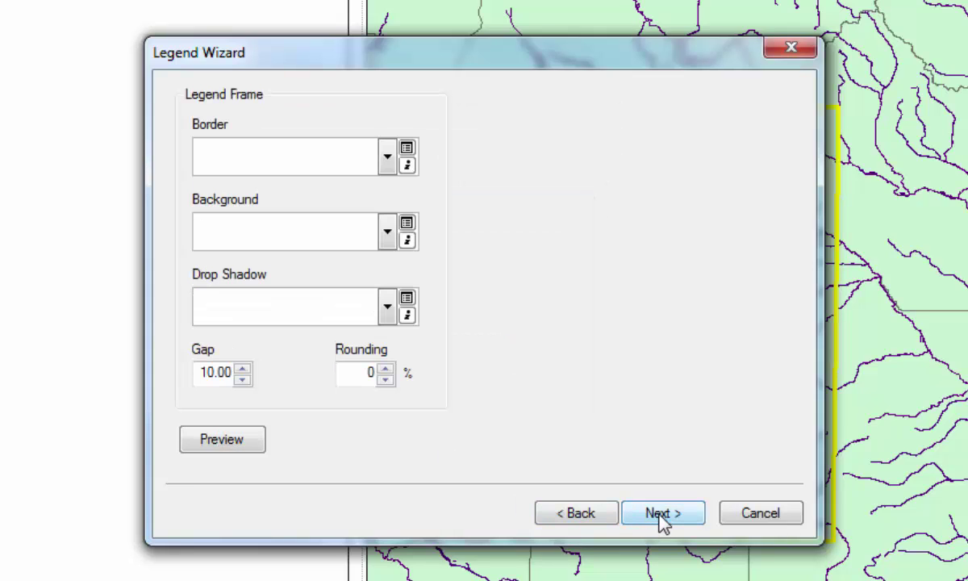
pyautogui.click(661, 516)
pyautogui.click(661, 514)
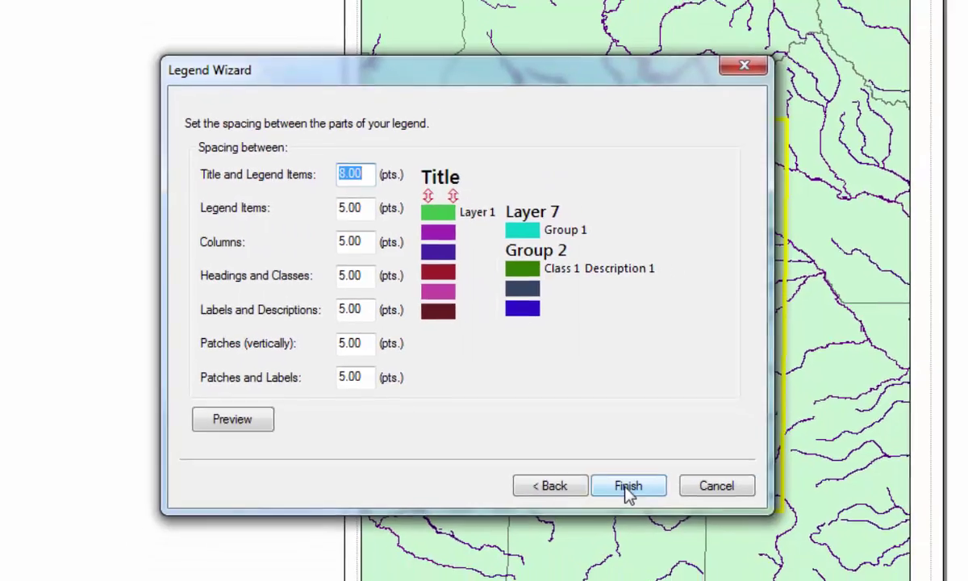
pyautogui.click(661, 514)
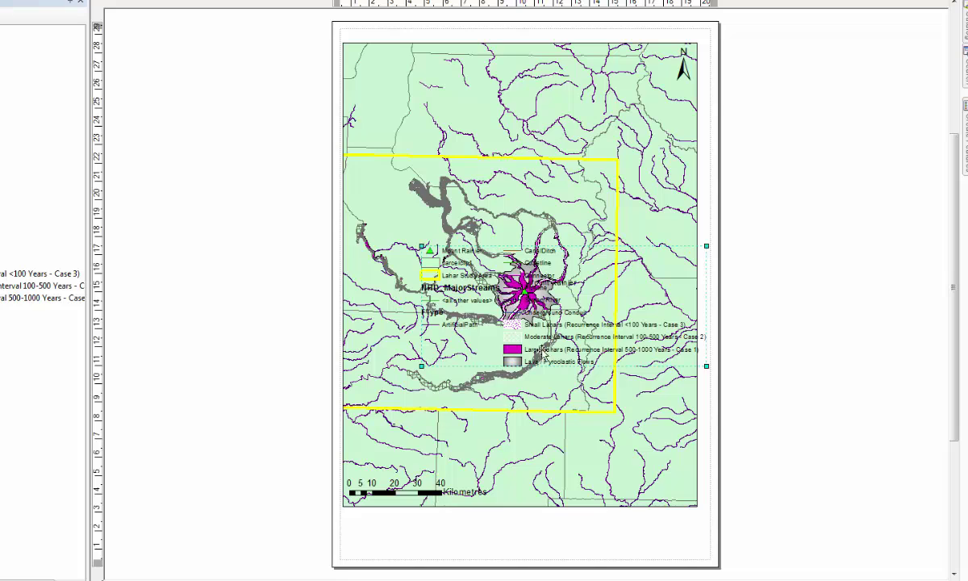
# Step: Shorten the map frame from the bottom and move the scale bar into the map's lower-left corner
pyautogui.scroll(-2, 541, 349)
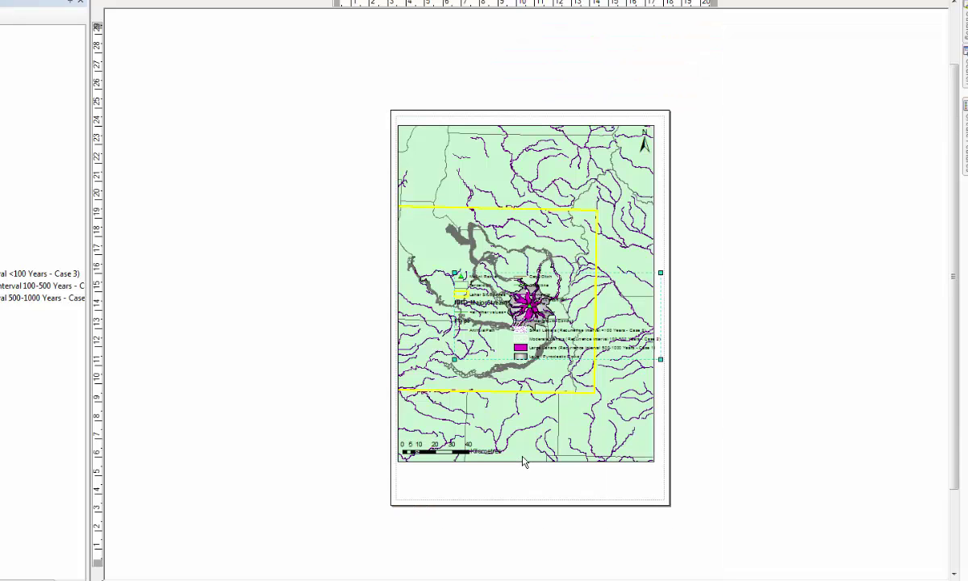
pyautogui.click(522, 457)
pyautogui.click(606, 442)
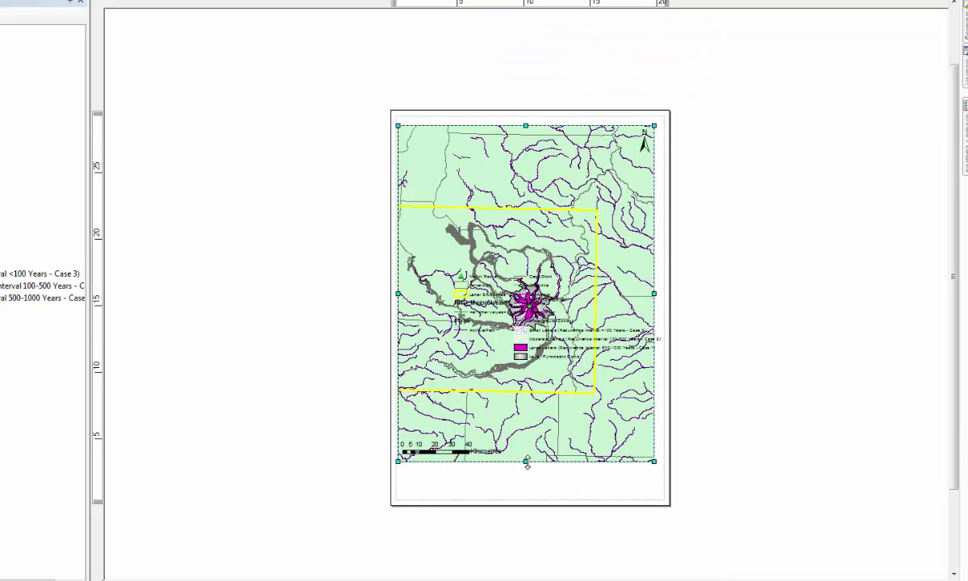
pyautogui.moveTo(526, 464); pyautogui.dragTo(524, 397)
pyautogui.click(476, 454)
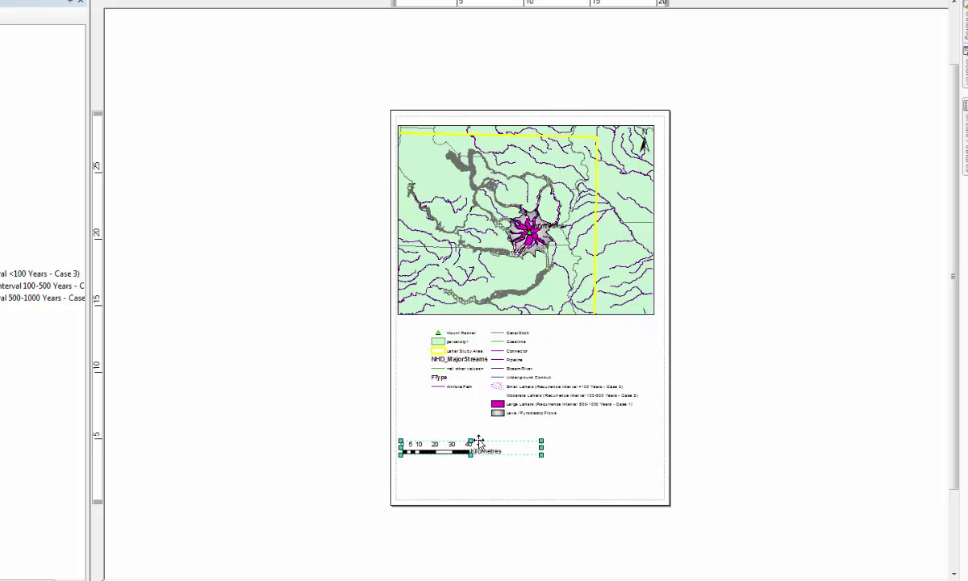
pyautogui.moveTo(484, 443); pyautogui.dragTo(496, 299)
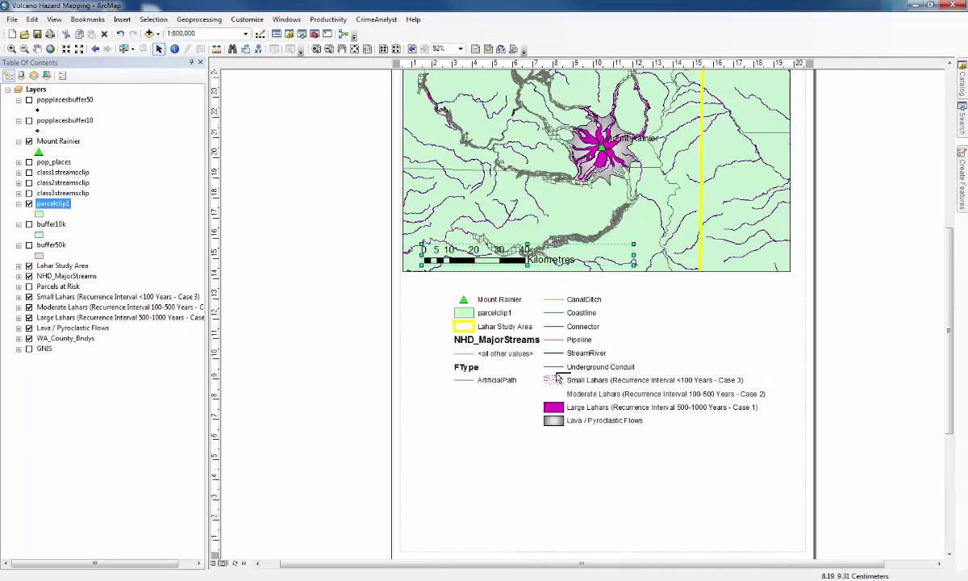
# Step: Resize the legend so it sits below the map and spans its width
pyautogui.click(605, 304)
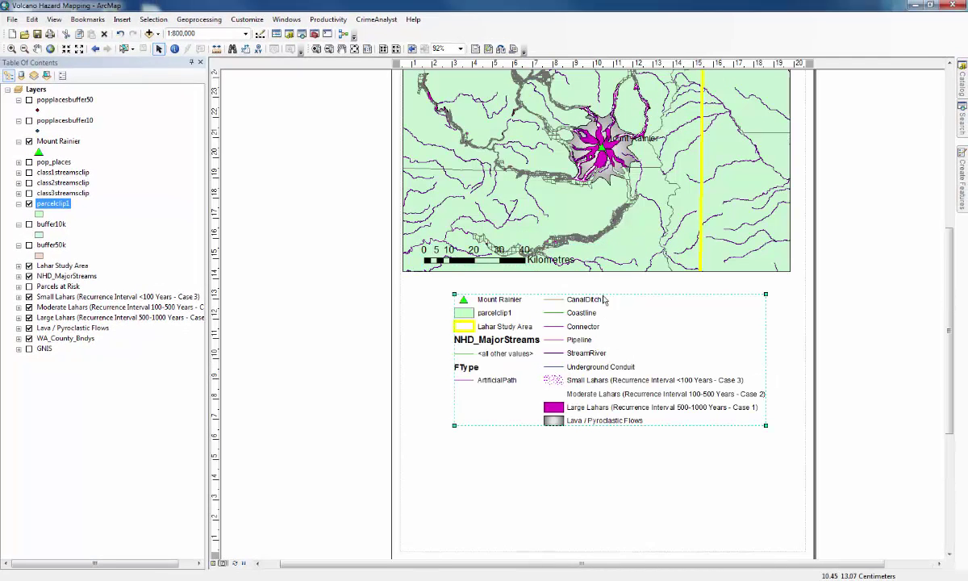
pyautogui.moveTo(609, 295); pyautogui.dragTo(556, 320)
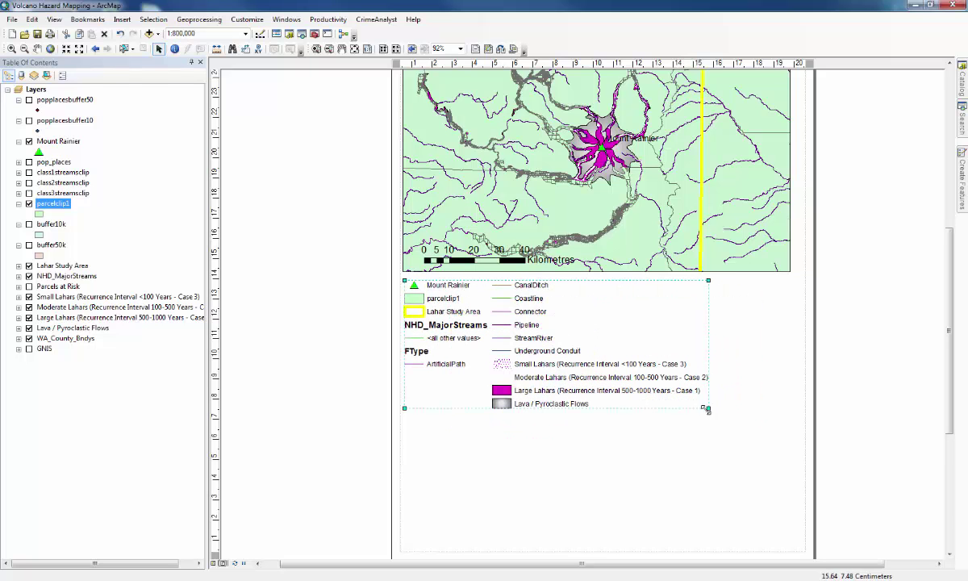
pyautogui.moveTo(708, 408); pyautogui.dragTo(792, 466)
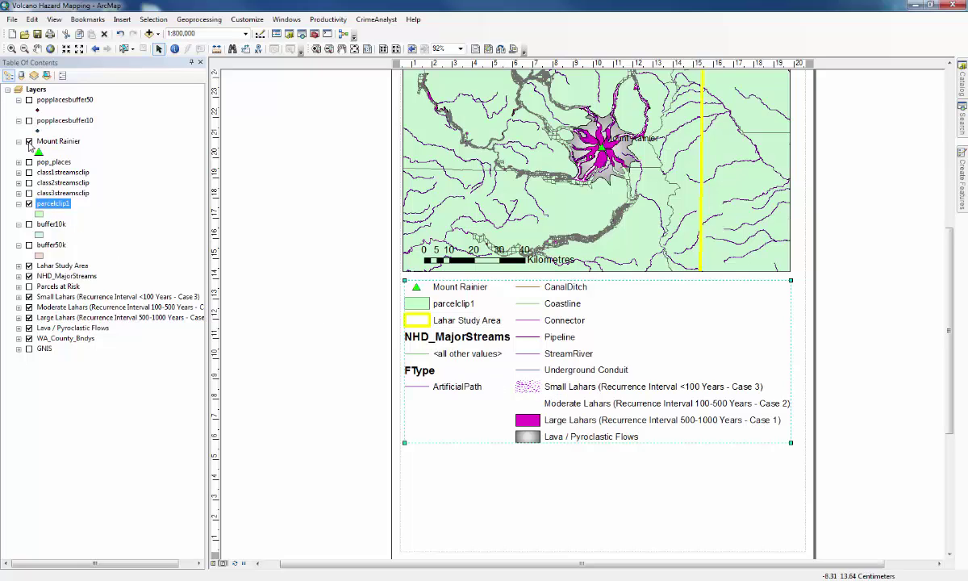
pyautogui.click(29, 142)
pyautogui.click(29, 142)
pyautogui.scroll(-1, 555, 271)
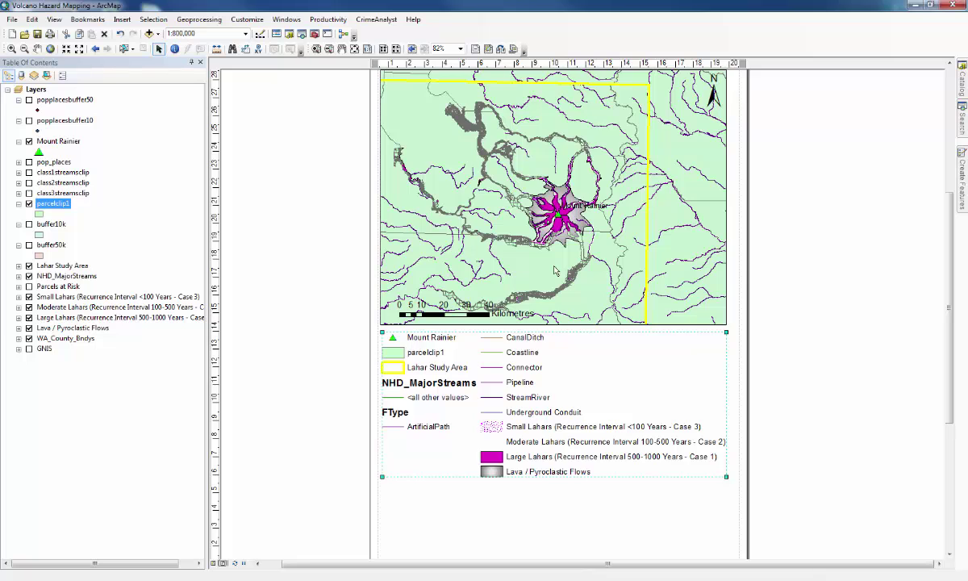
pyautogui.scroll(-1, 555, 271)
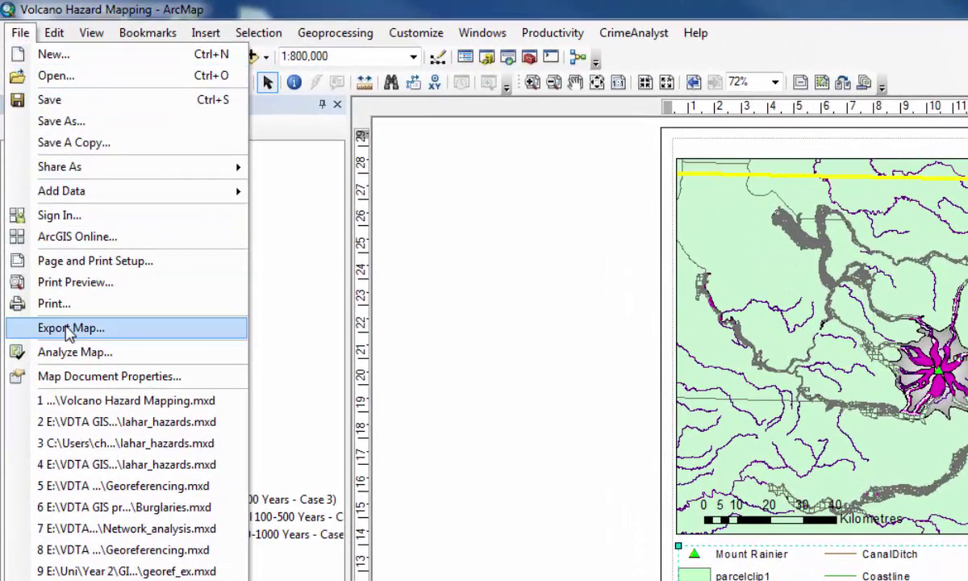
# Step: Export the layout to the Volcanos folder as map1, a JPEG at 300 dpi
pyautogui.click(50, 243)
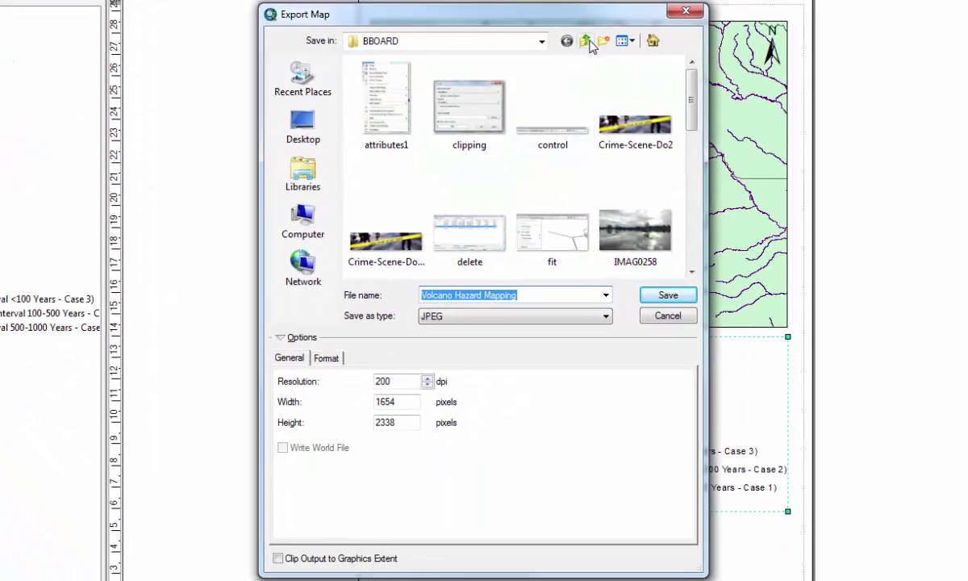
pyautogui.click(691, 84)
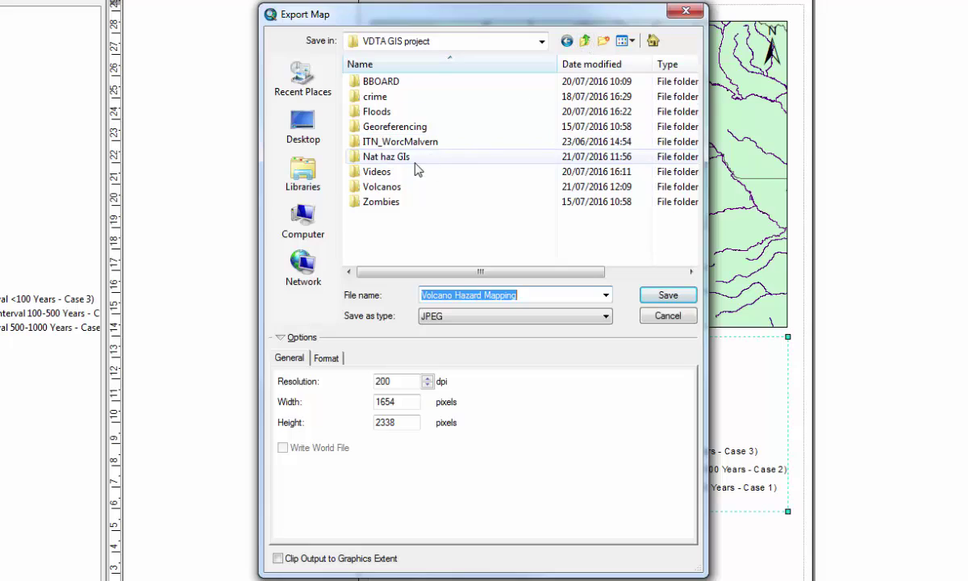
pyautogui.doubleClick(406, 188)
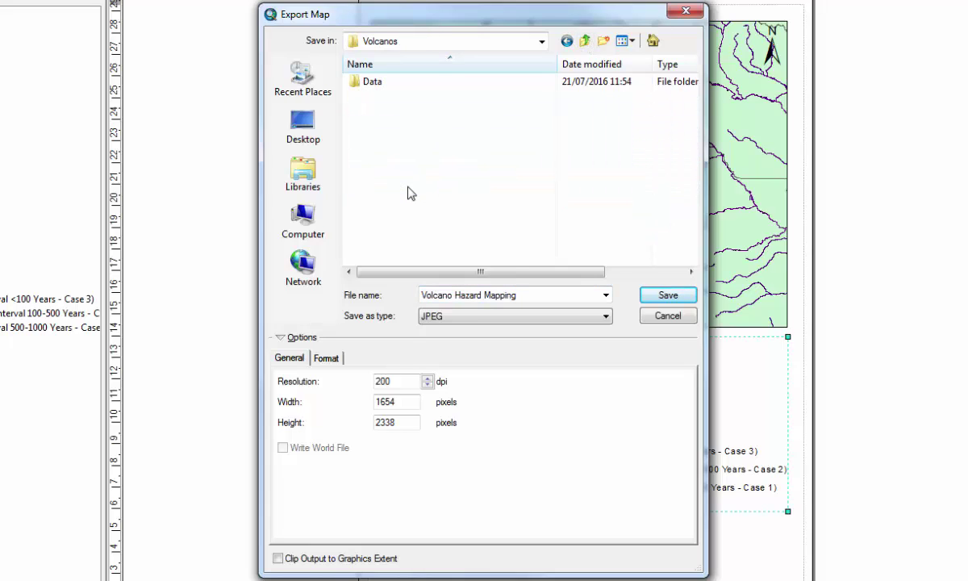
pyautogui.moveTo(537, 294); pyautogui.dragTo(421, 296)
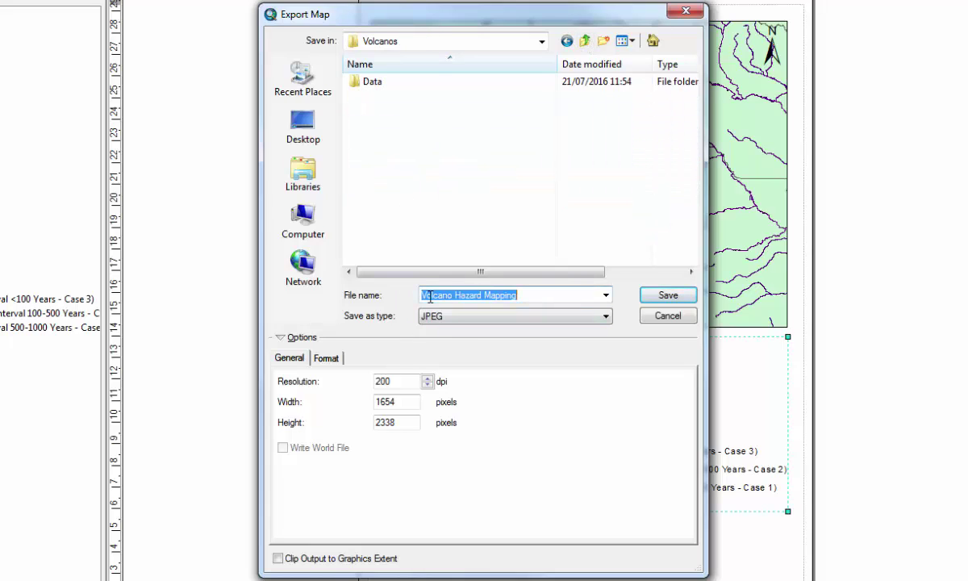
pyautogui.write('map1')
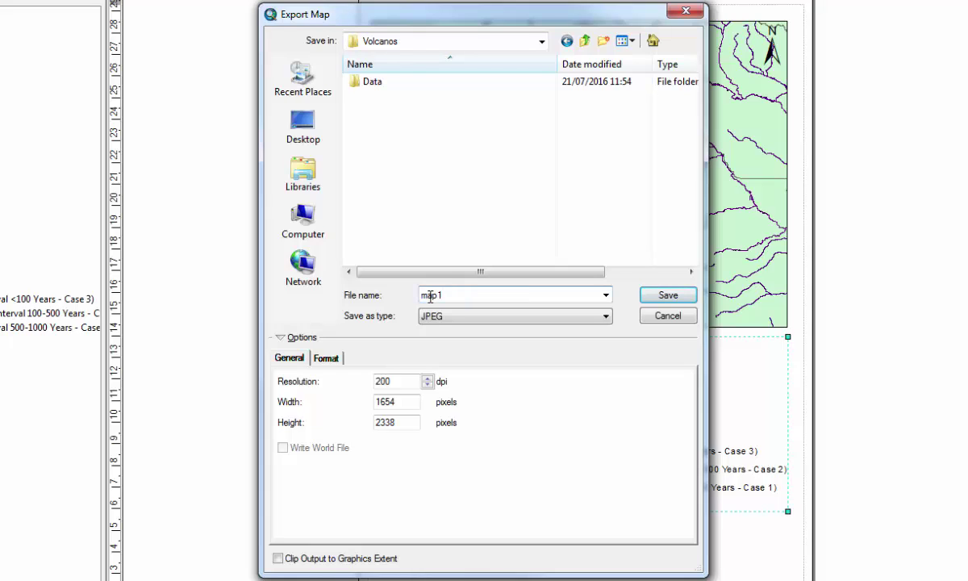
pyautogui.click(443, 319)
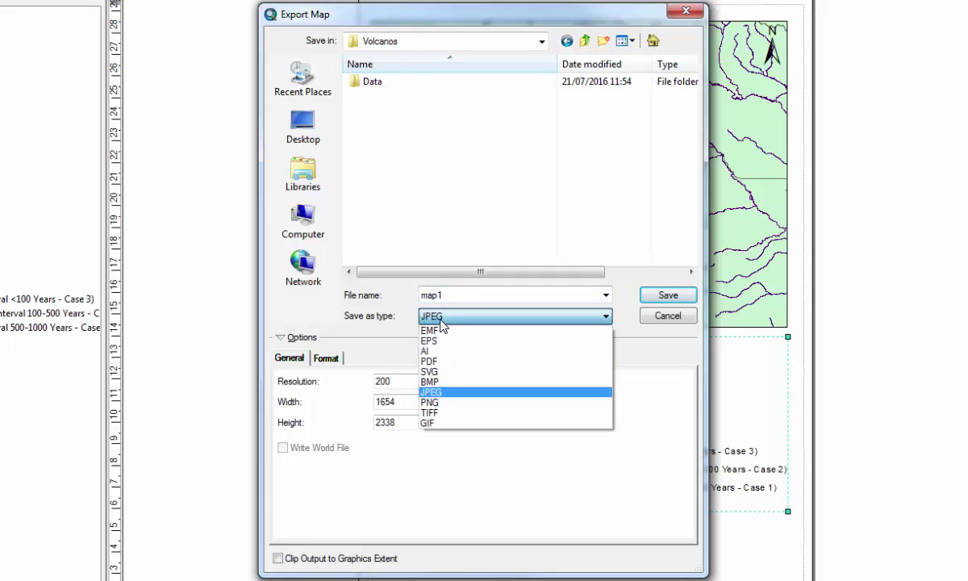
pyautogui.click(445, 393)
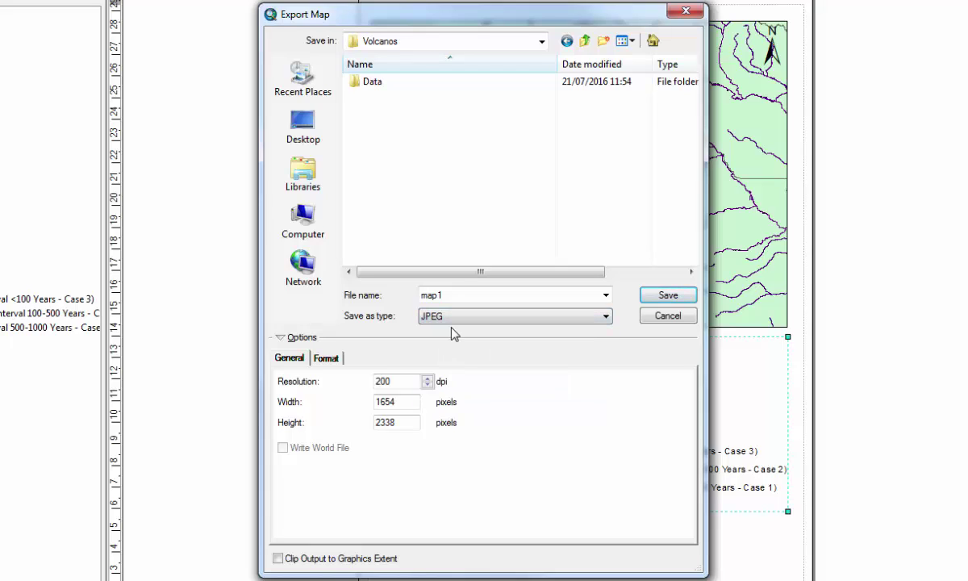
pyautogui.moveTo(418, 385); pyautogui.dragTo(365, 386)
pyautogui.write('300')
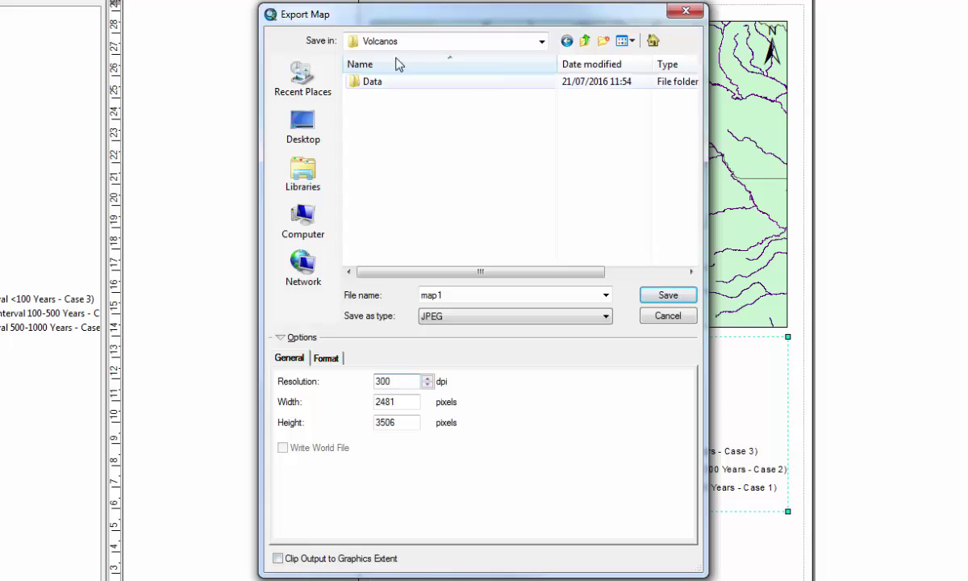
pyautogui.moveTo(324, 16); pyautogui.dragTo(172, 26)
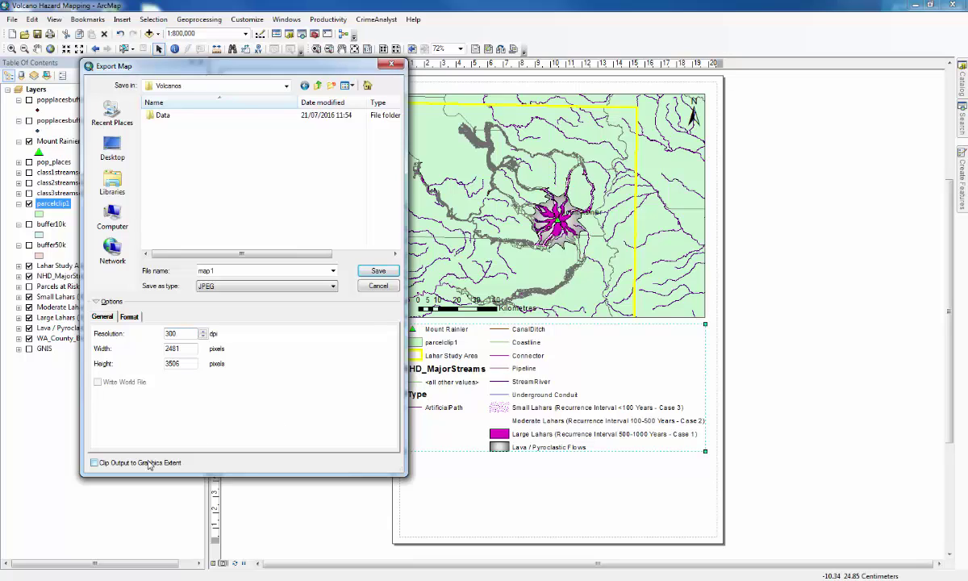
pyautogui.click(378, 271)
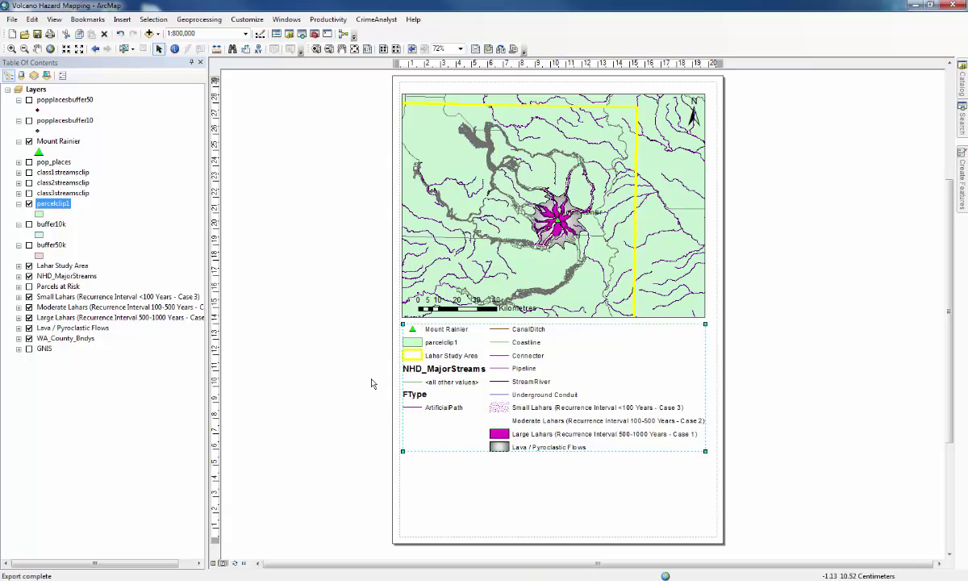
# Step: Bring up the Data folder from the taskbar to view the exported map1 image
pyautogui.moveTo(129, 575)
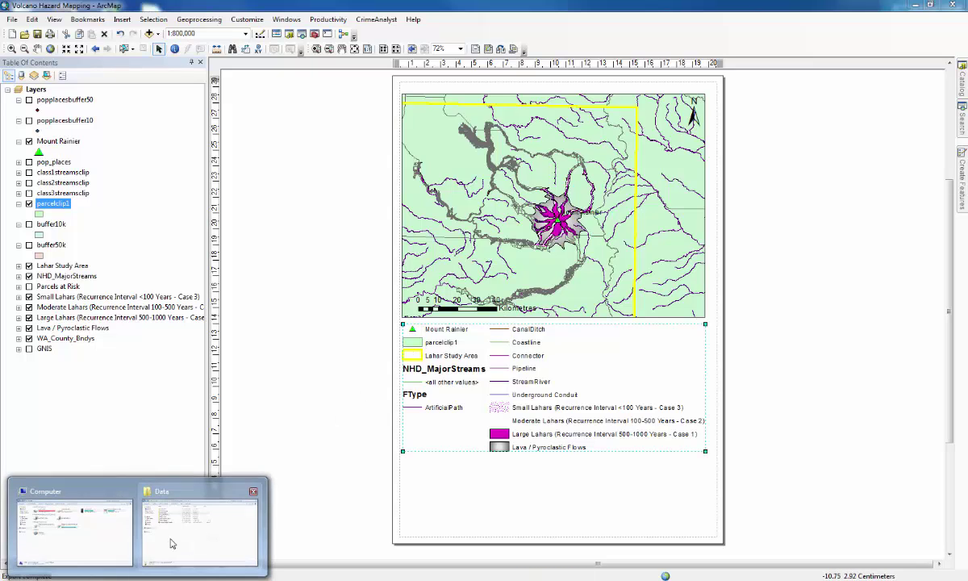
pyautogui.moveTo(171, 544)
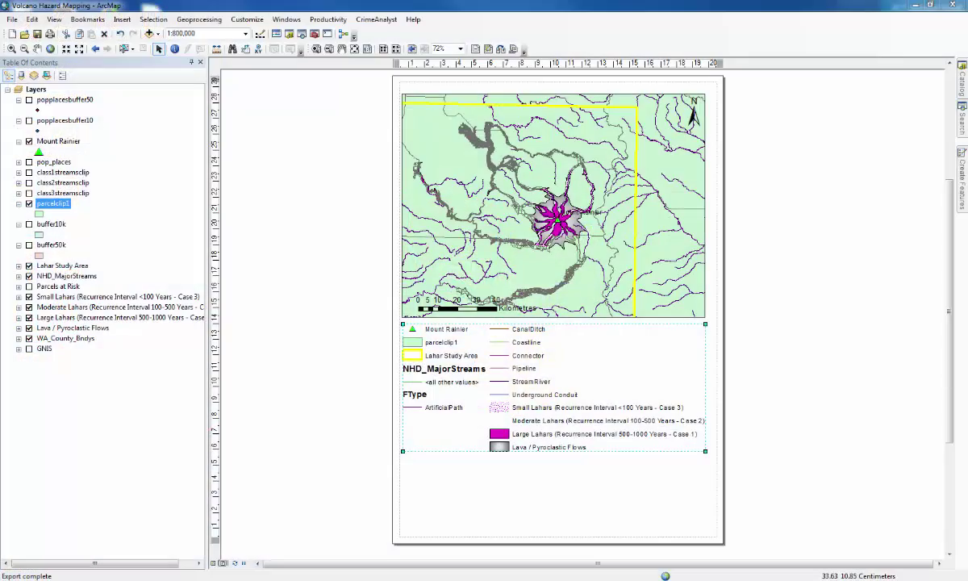